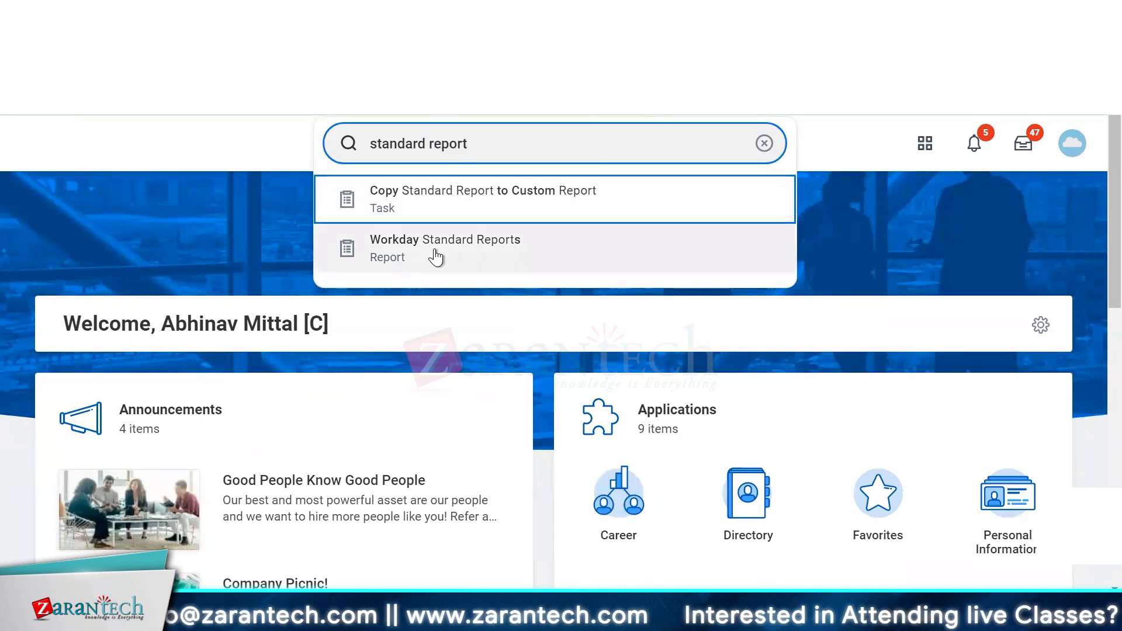
Step: Open the Workday Standard Reports report and run it for the Worker Data report category
click(396, 261)
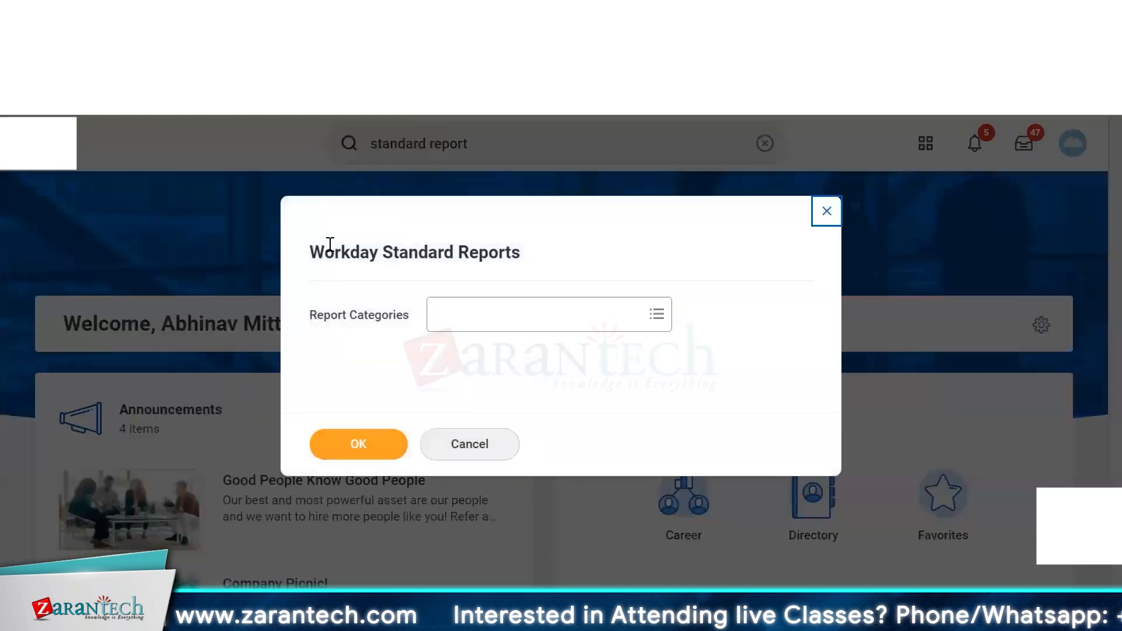
click(472, 326)
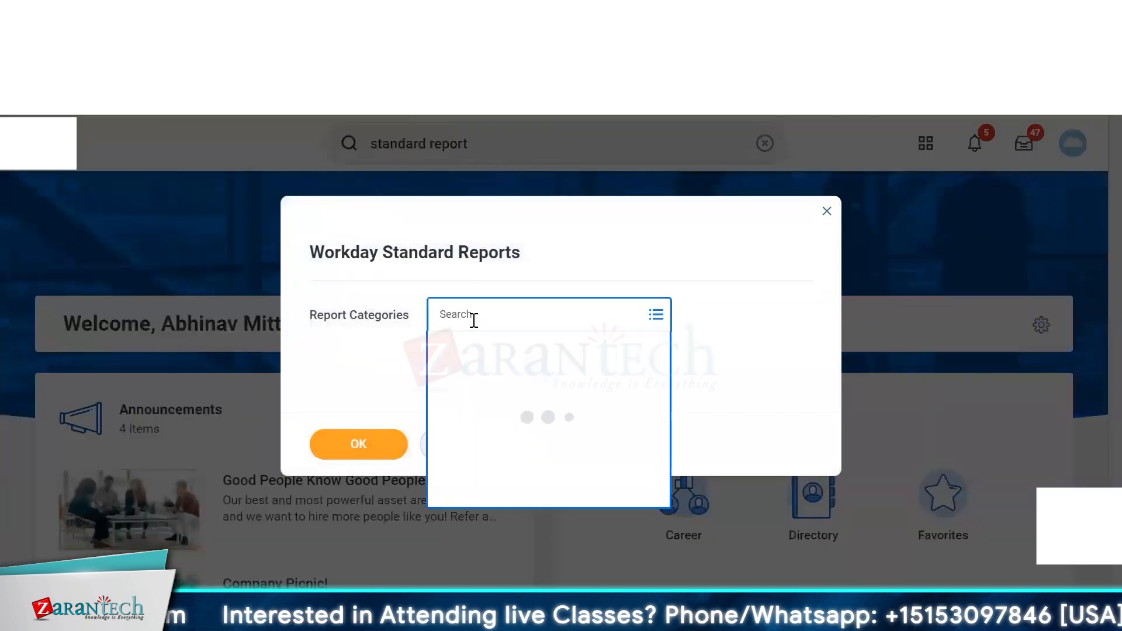
text(worker)
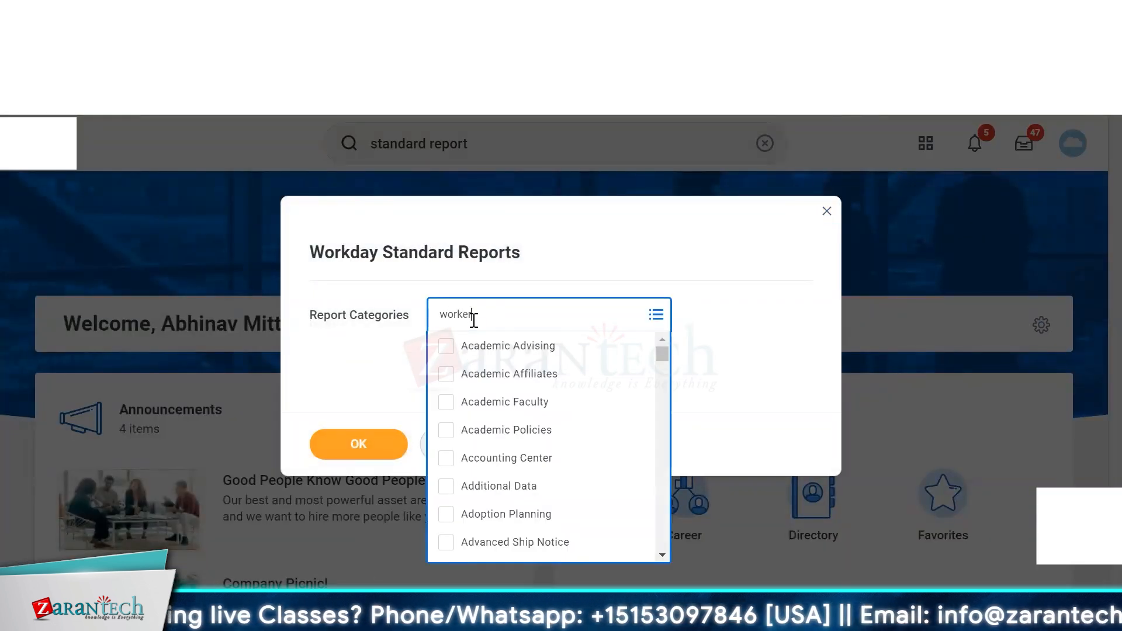
key(Return)
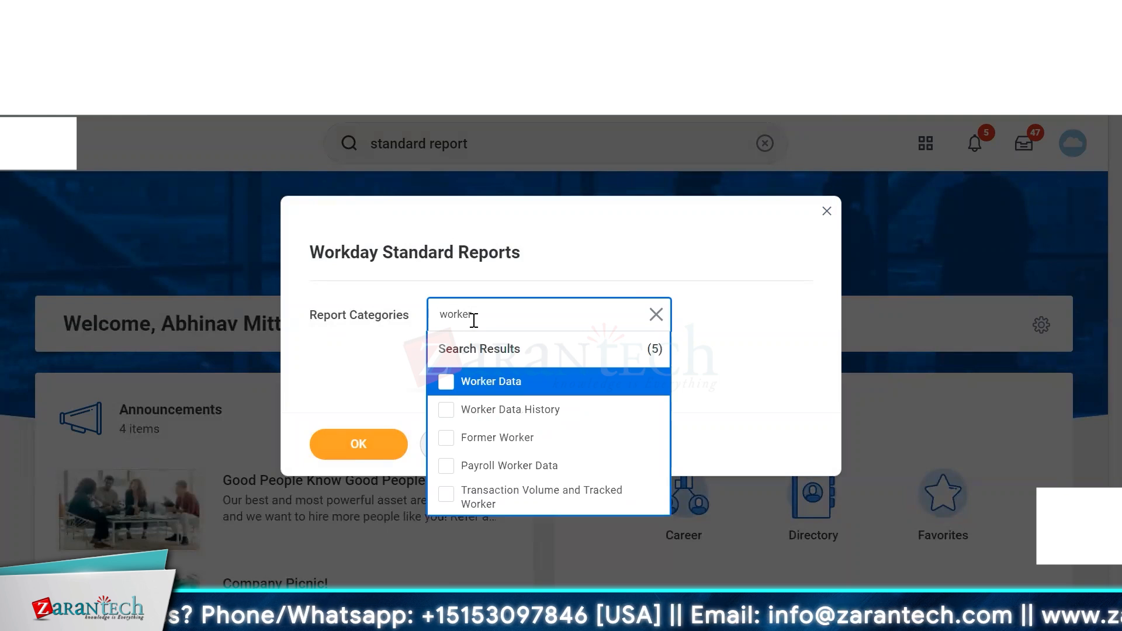
click(446, 385)
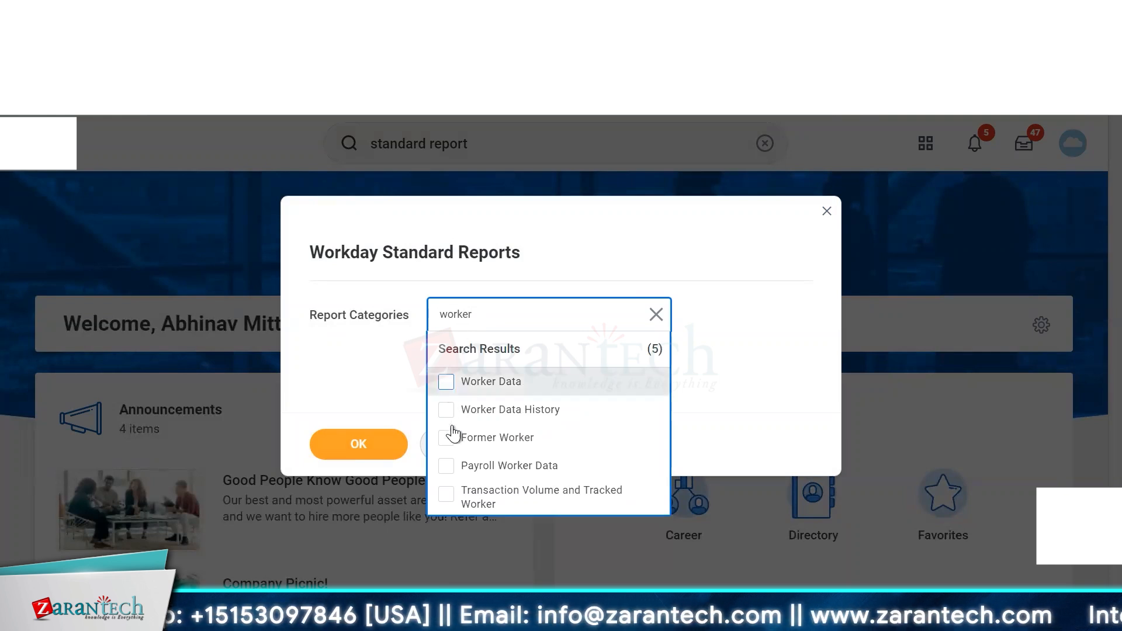
click(384, 443)
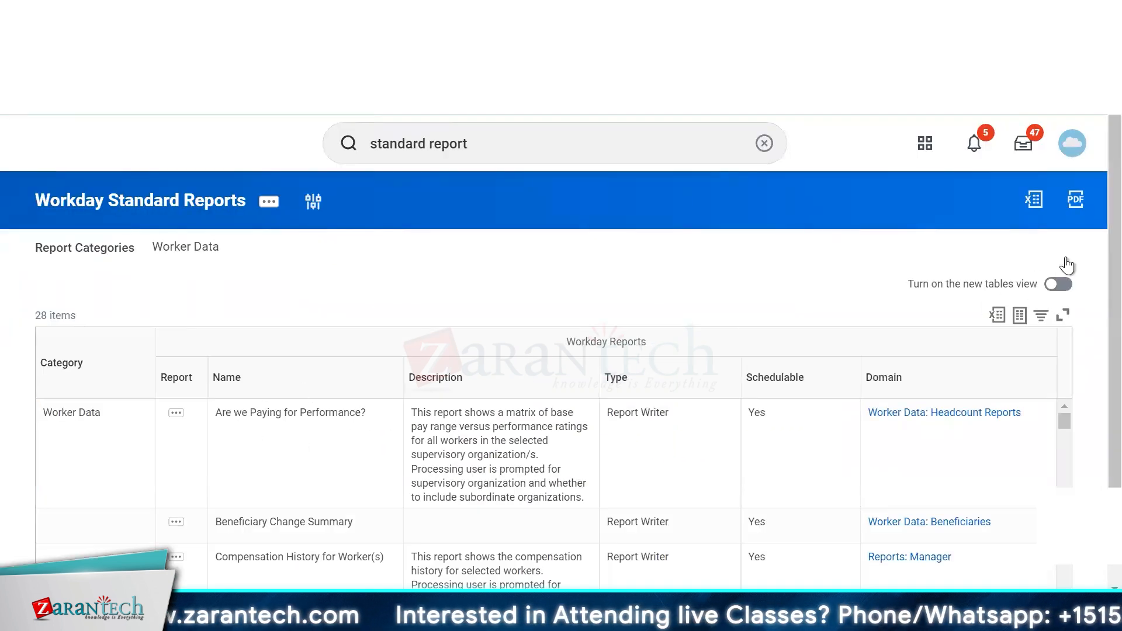
scroll(643, 245, down, 1)
click(239, 187)
click(239, 188)
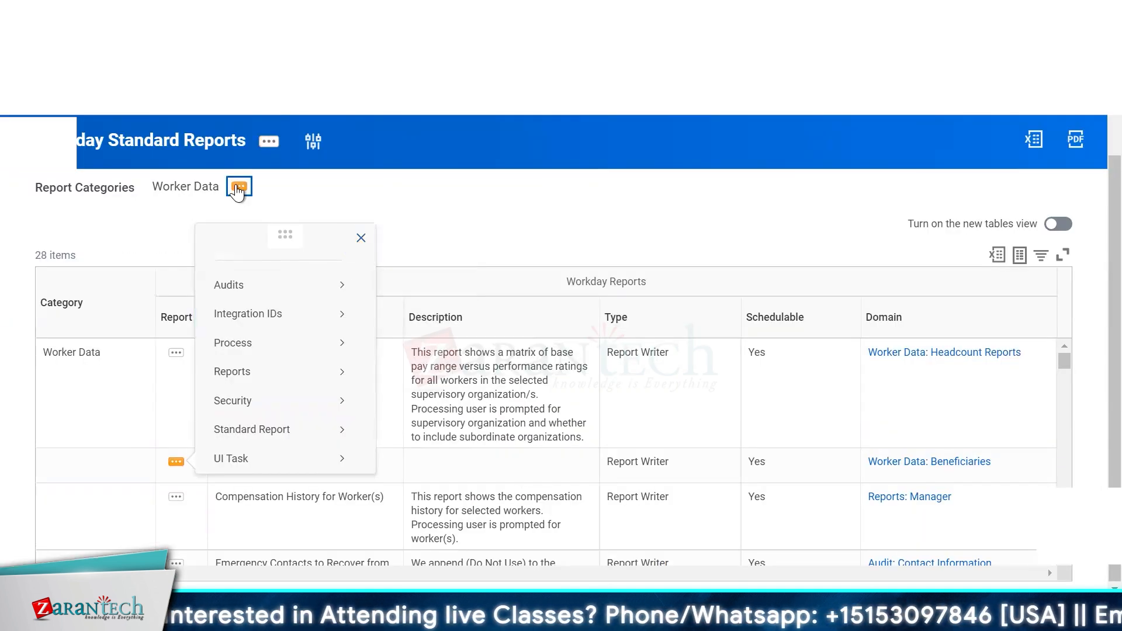
click(160, 231)
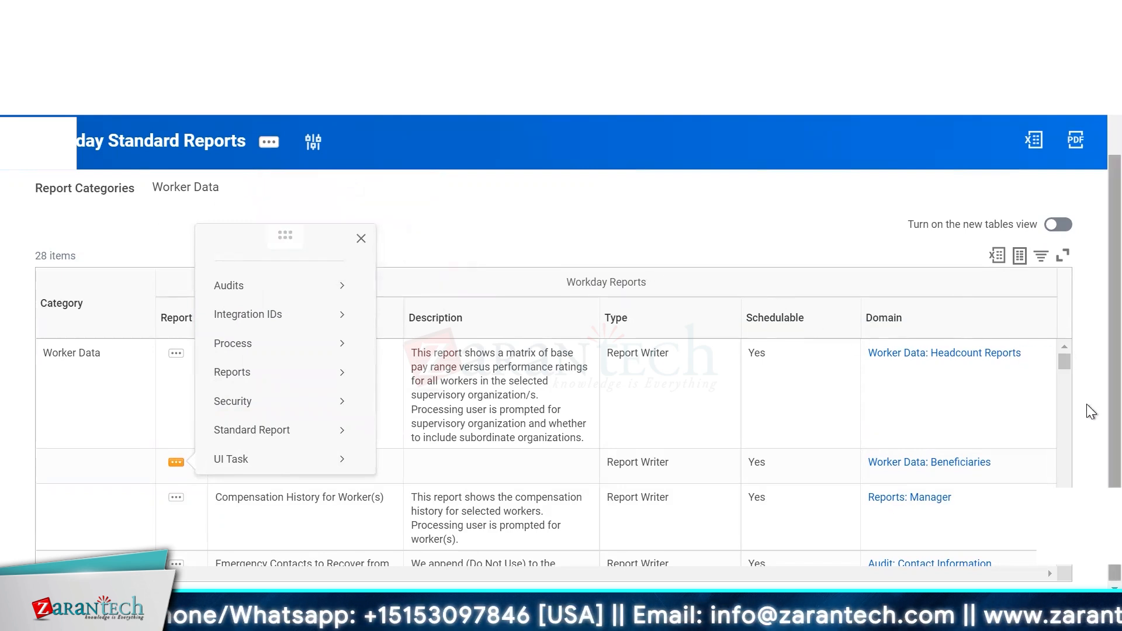
click(1086, 423)
click(908, 459)
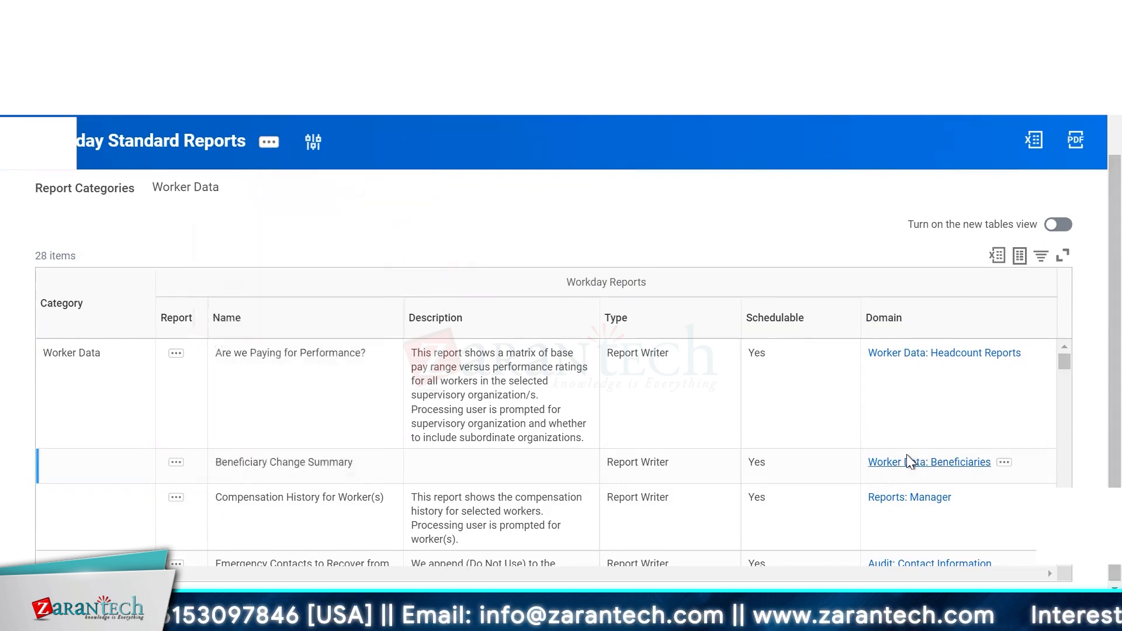
Step: Run the Beneficiary Change Summary standard report from the Worker Data report list
click(174, 466)
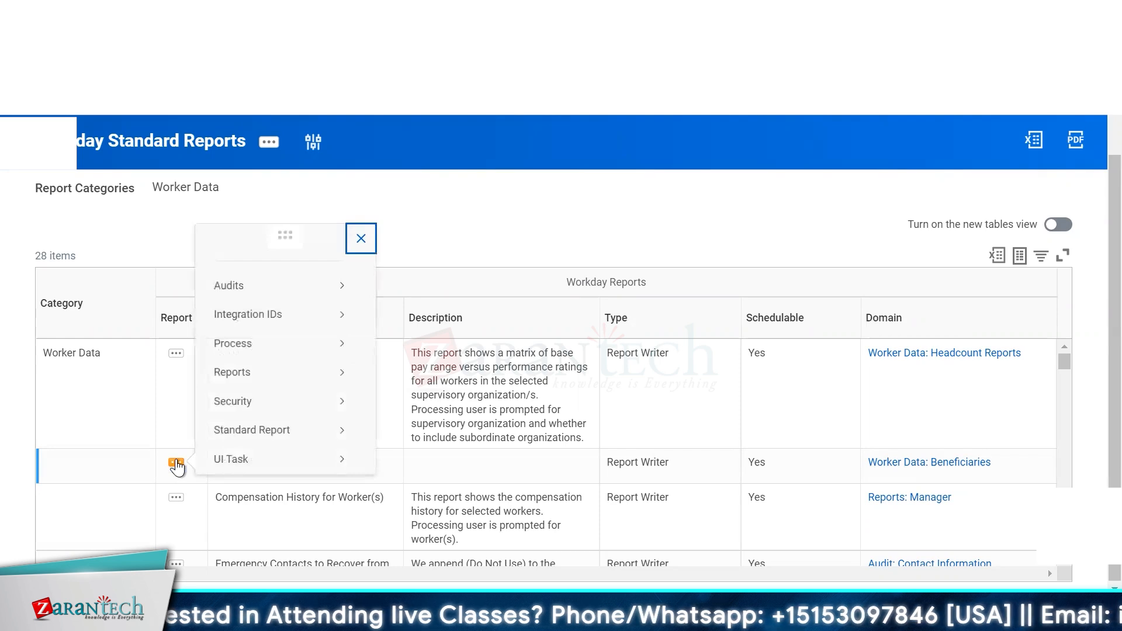
mouse_move(264, 432)
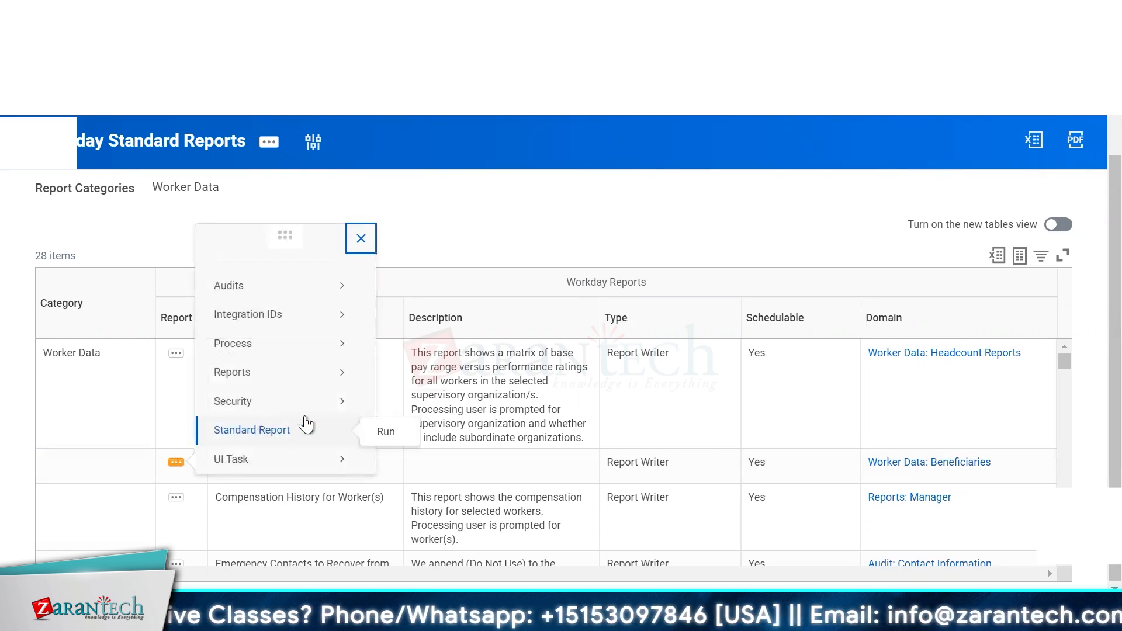
mouse_move(326, 472)
mouse_move(333, 434)
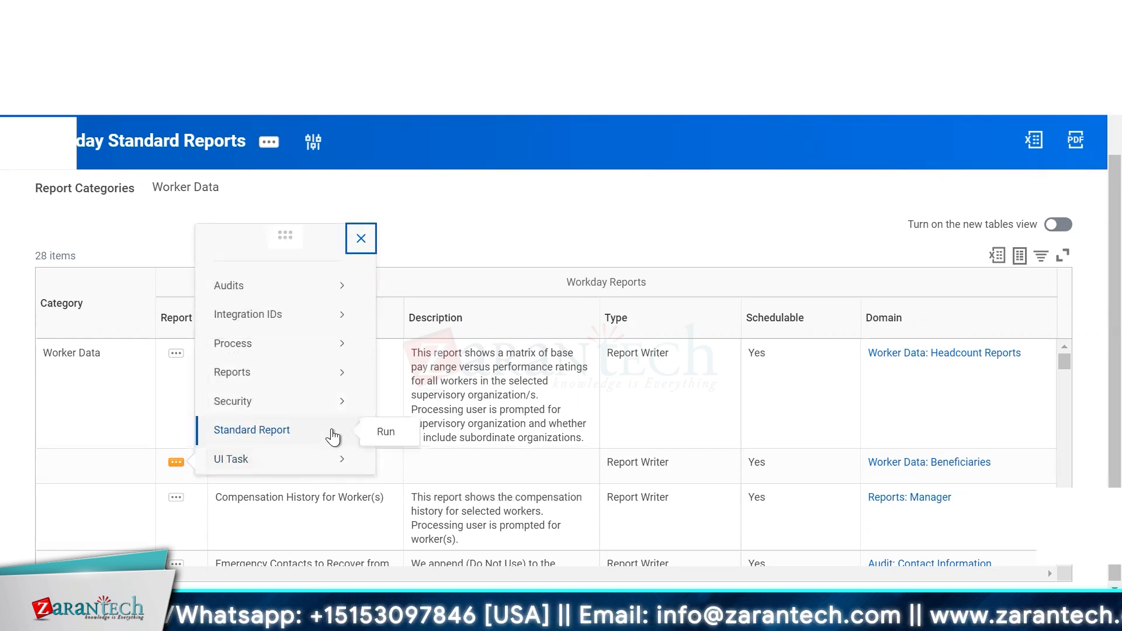
click(381, 432)
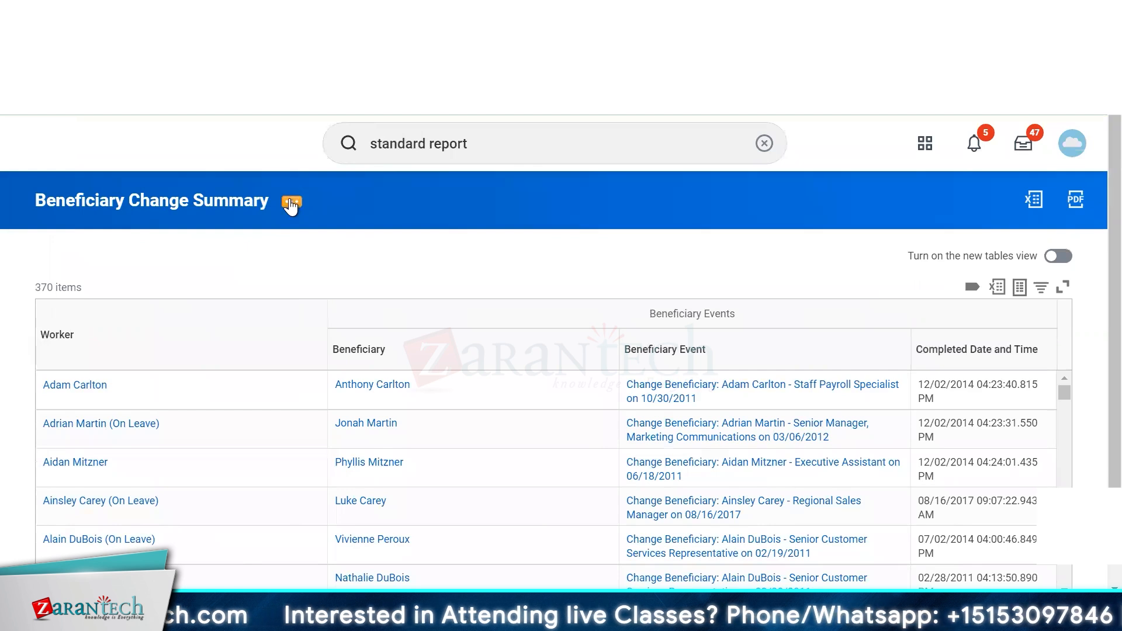
Step: Copy the Beneficiary Change Summary standard report to a custom report, removing the "- Copy" suffix from its name
click(291, 205)
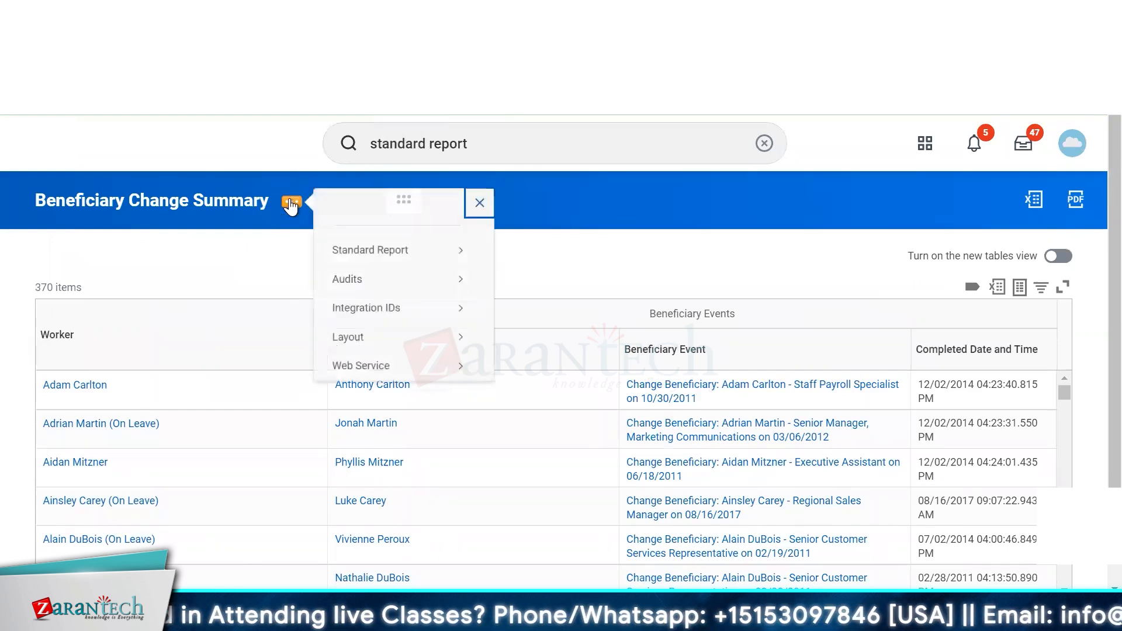
mouse_move(366, 253)
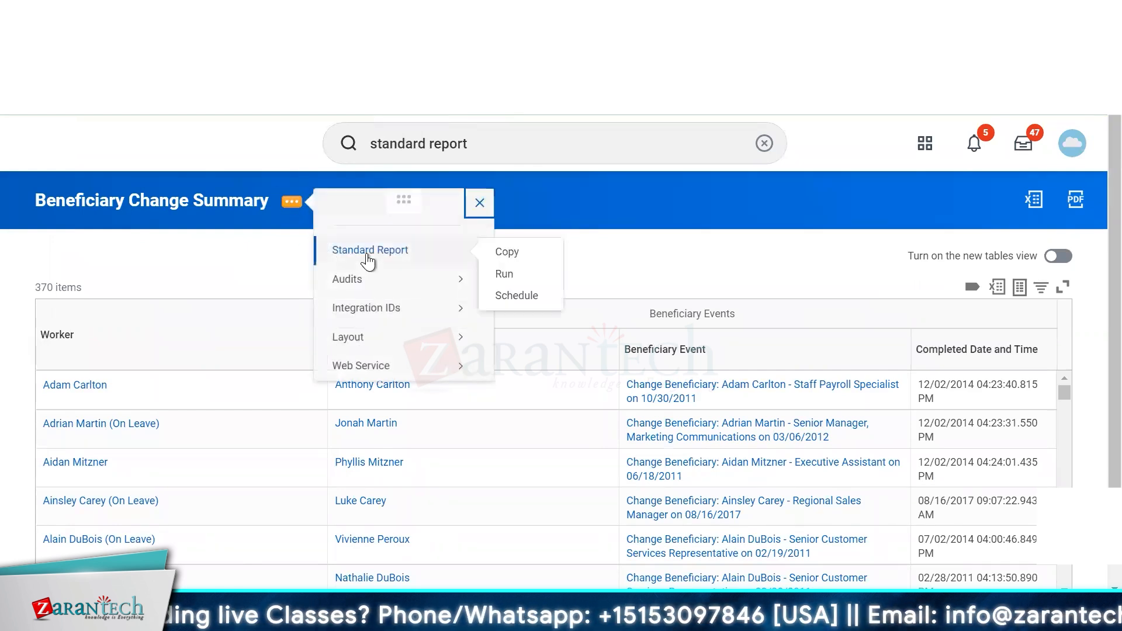
click(528, 255)
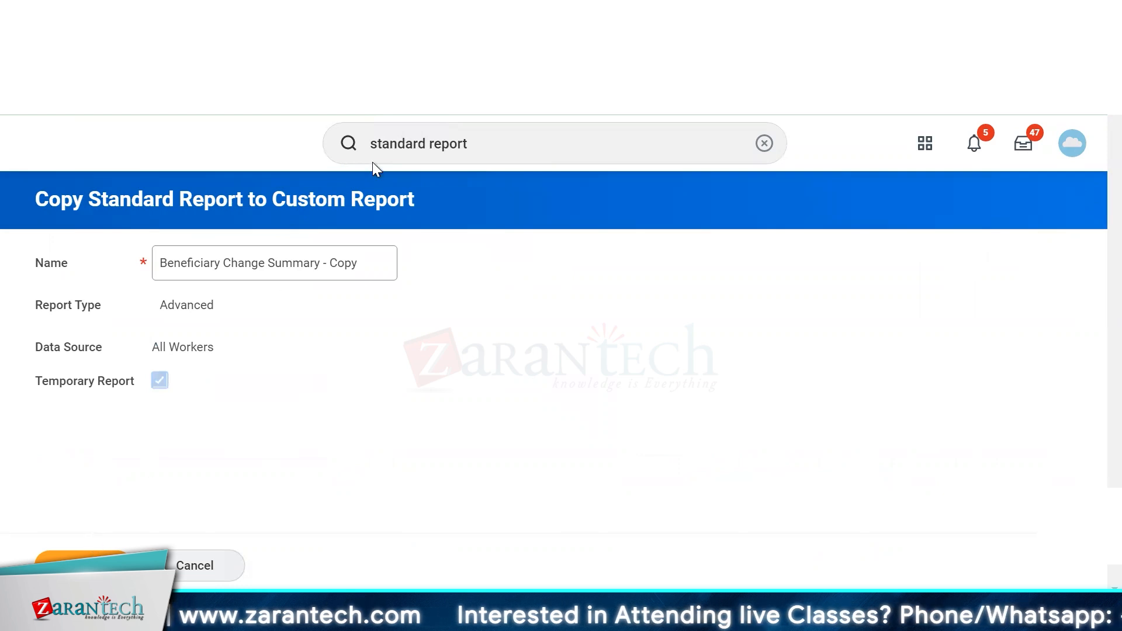
click(320, 264)
drag(320, 263, 381, 260)
key(BackSpace)
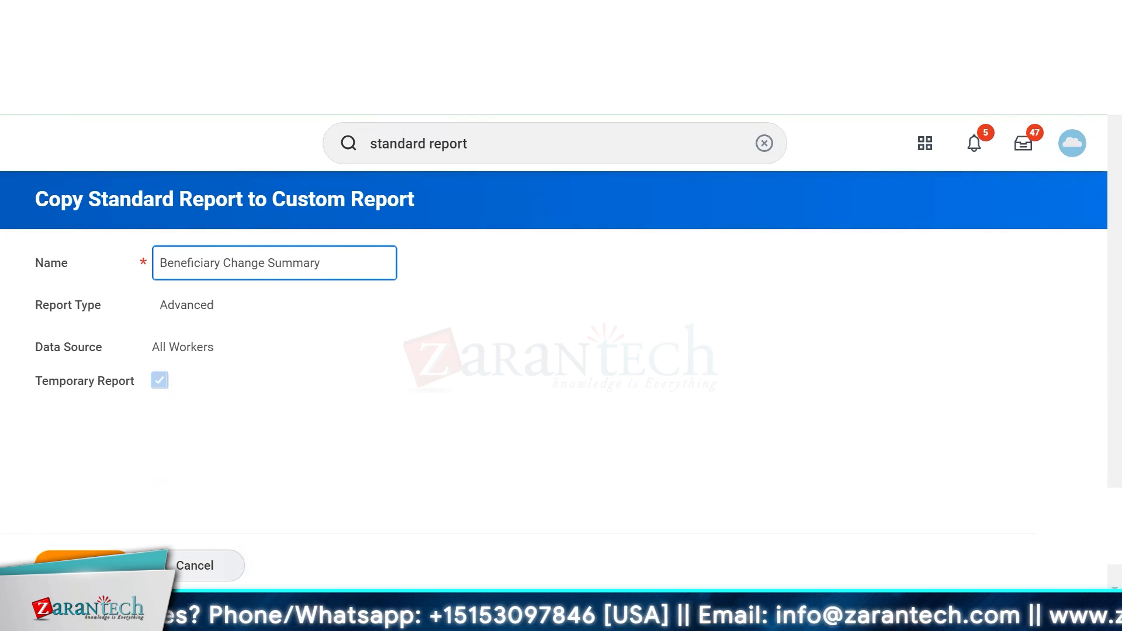
click(82, 566)
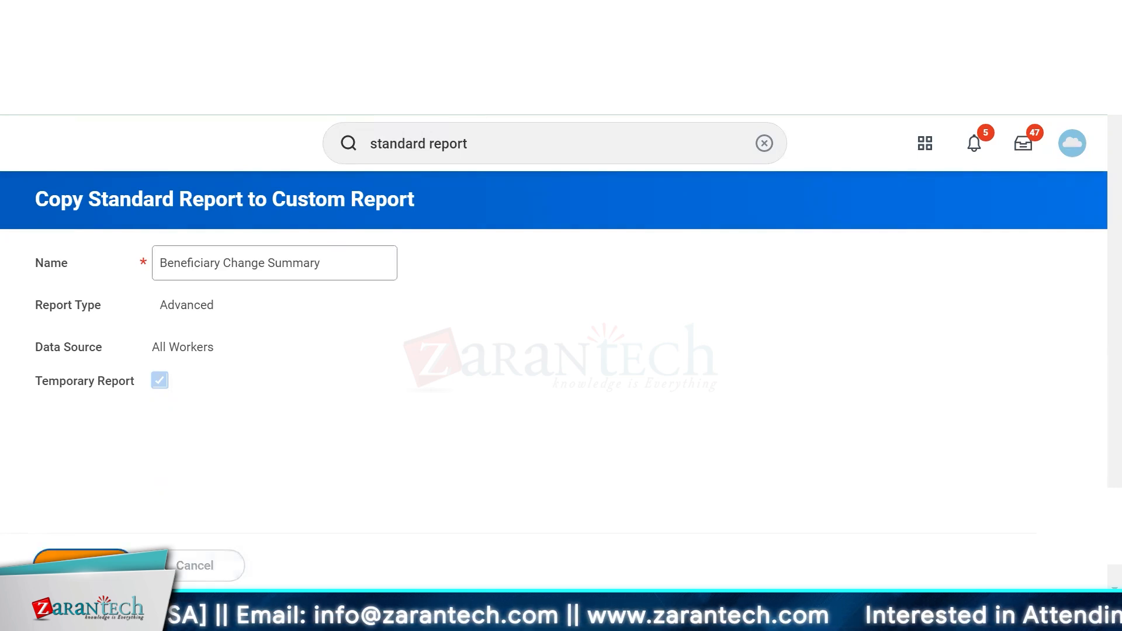
click(324, 263)
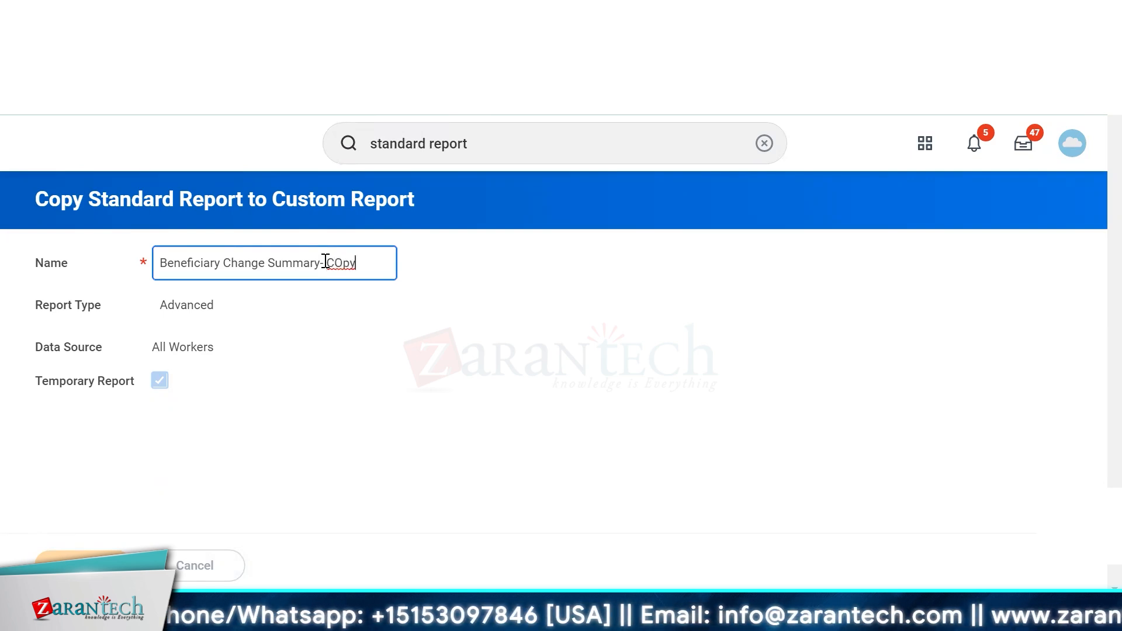
key(BackSpace)
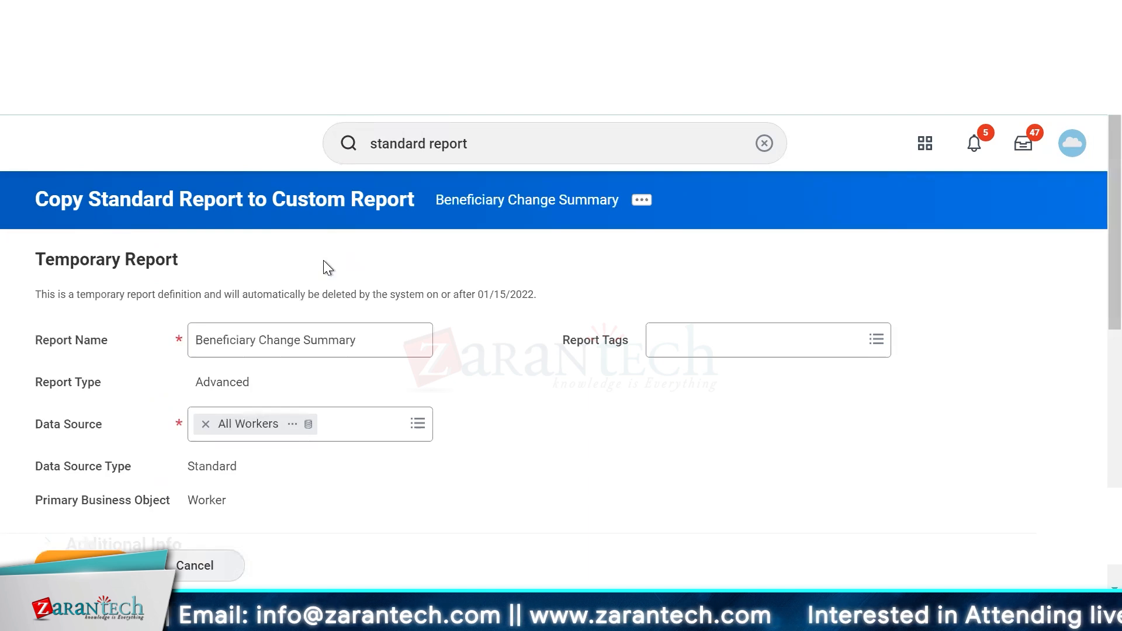
Step: Append a hyphen and the person's first name to the custom report's name, Beneficiary Change Summary
click(377, 339)
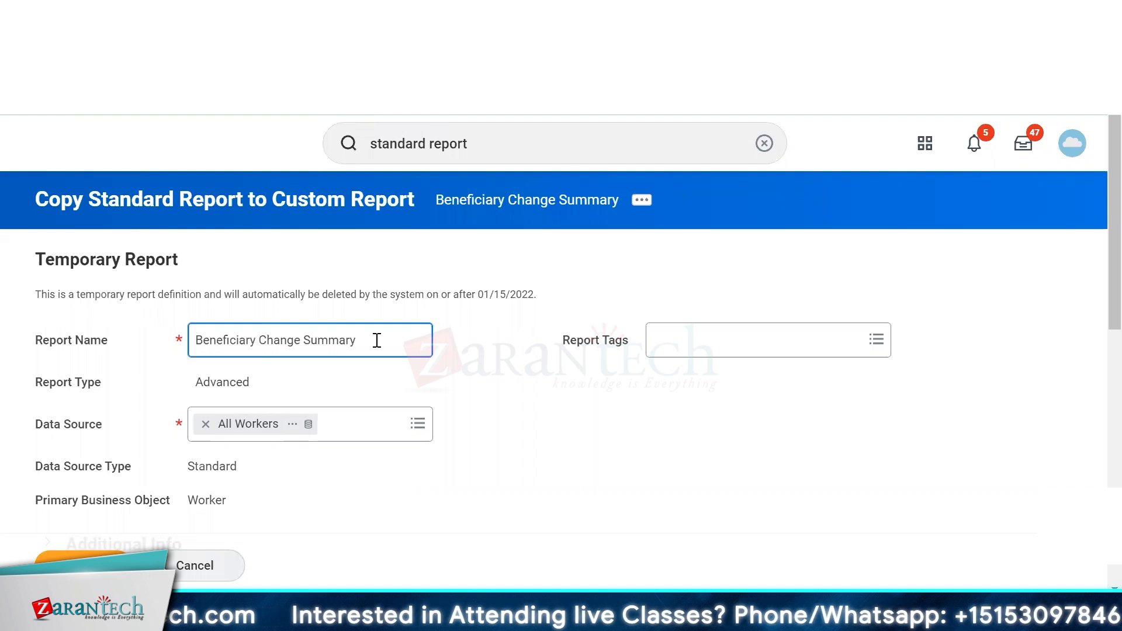
text(- Saira)
Step: Examine the copied report's column definitions and group column headings, along with its sort and grouping settings
scroll(1090, 299, down, 4)
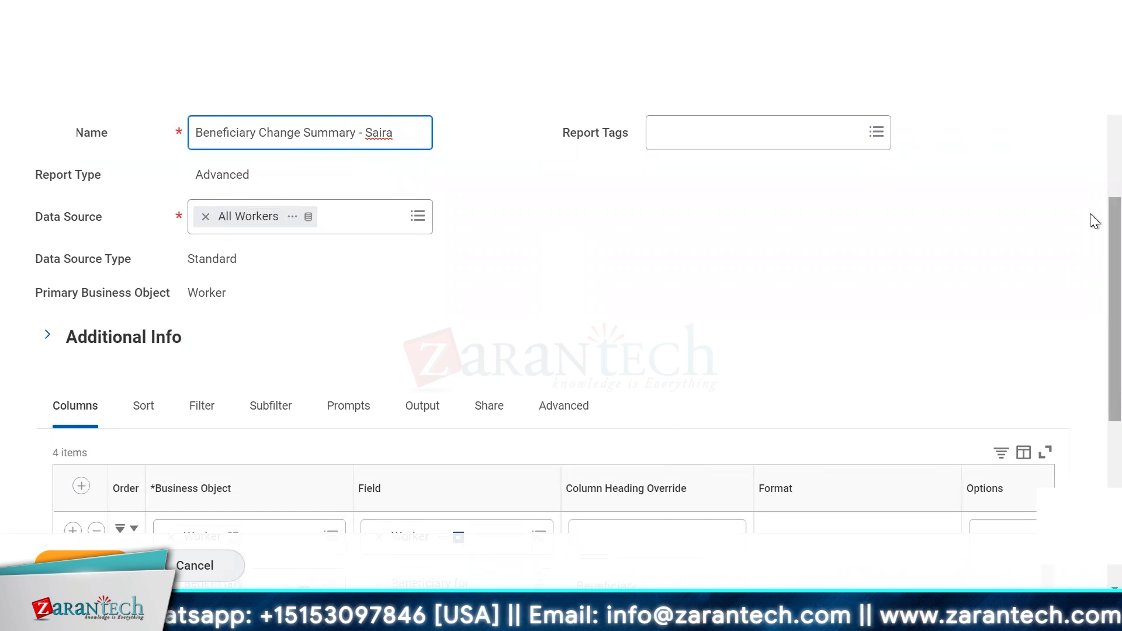
scroll(1095, 308, down, 6)
scroll(1090, 341, up, 2)
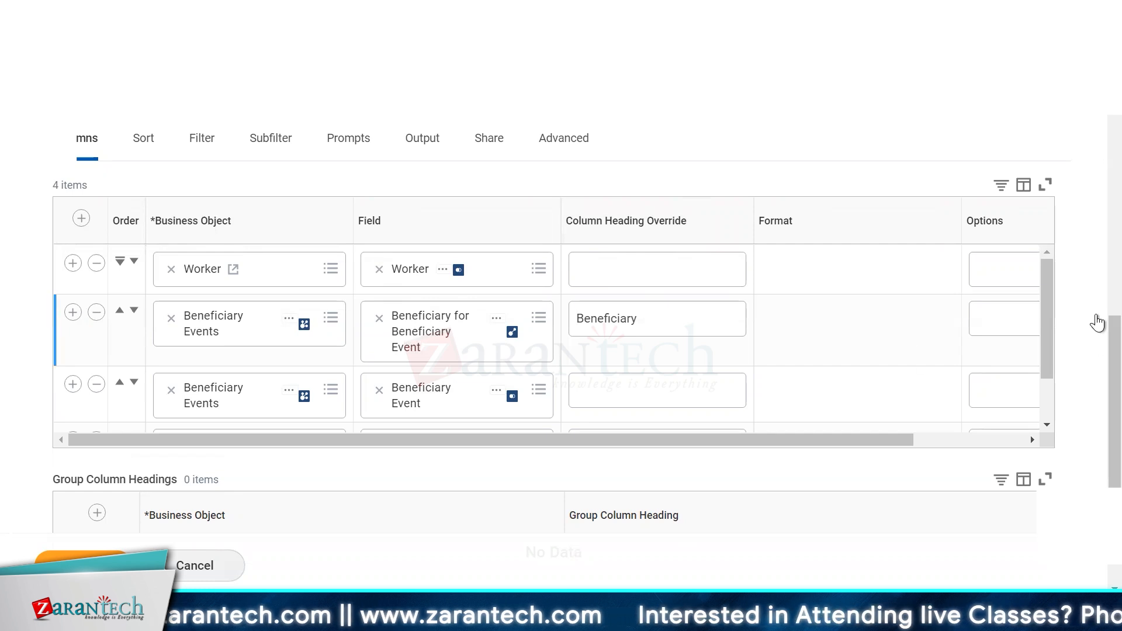
scroll(1089, 419, down, 2)
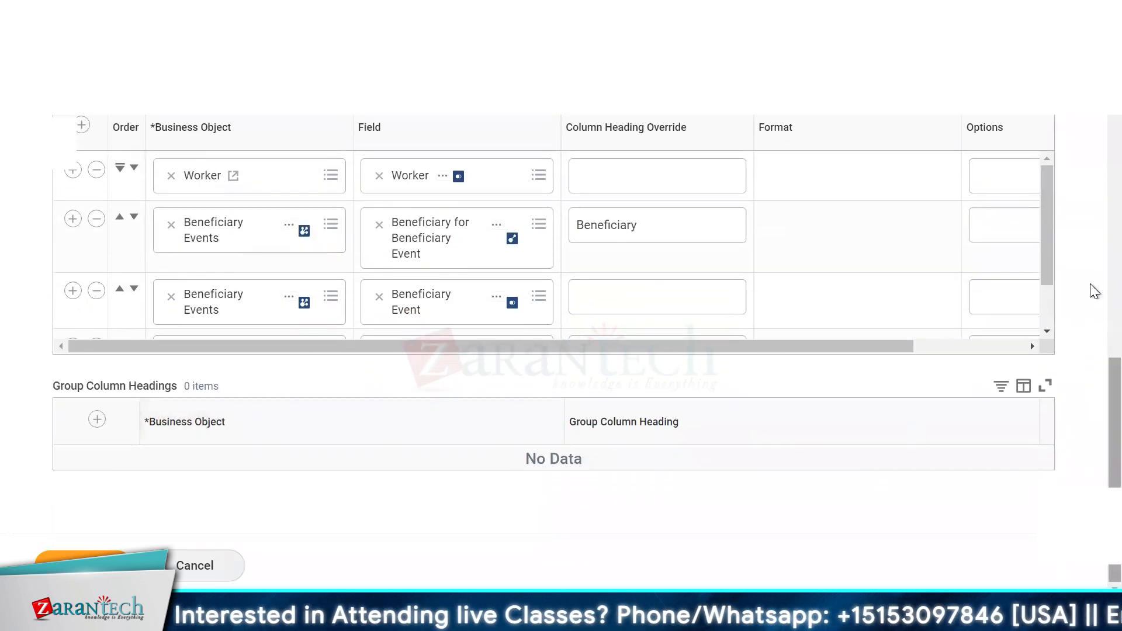
scroll(809, 251, up, 10)
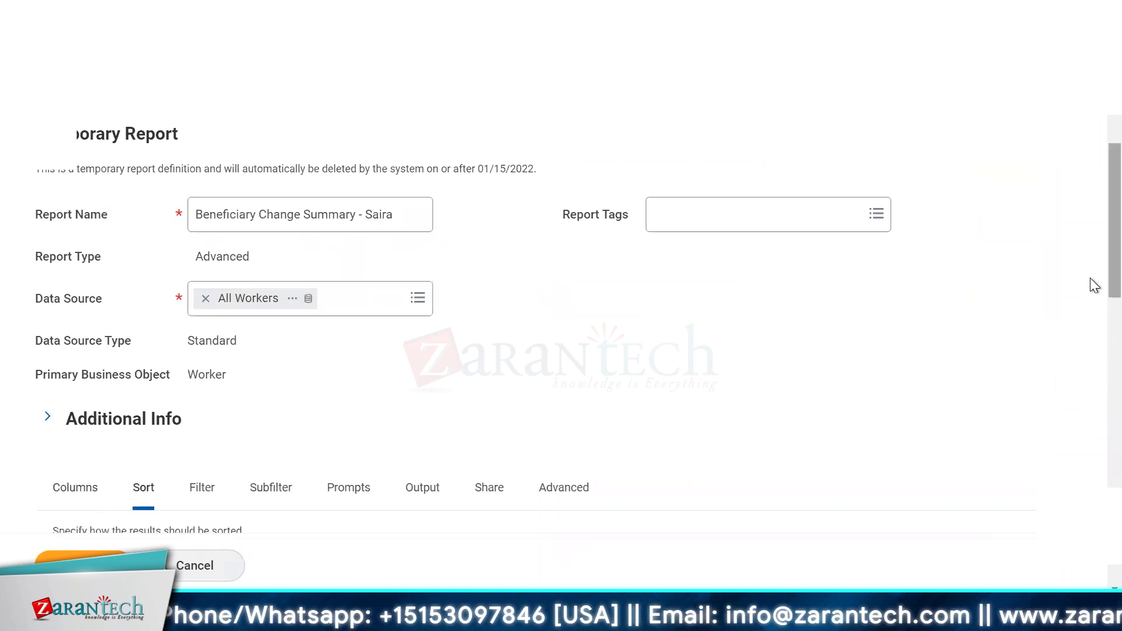
scroll(1093, 328, down, 2)
scroll(1090, 377, down, 5)
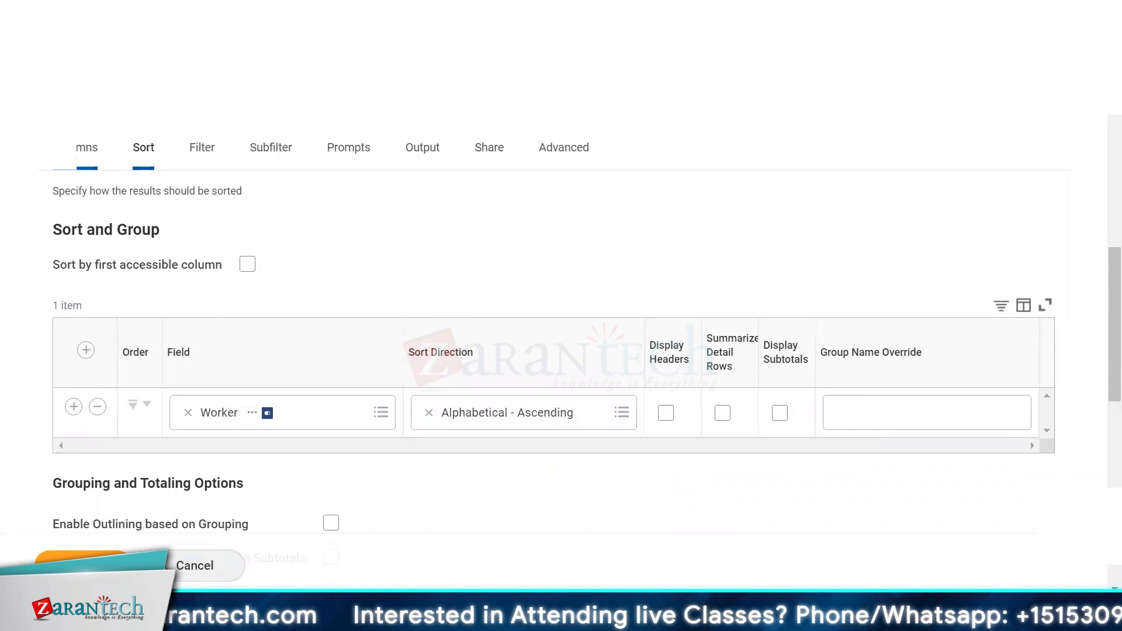
Step: Return to the column definitions and check every row's business object, field and heading override against the report's data source
click(76, 148)
scroll(369, 403, up, 2)
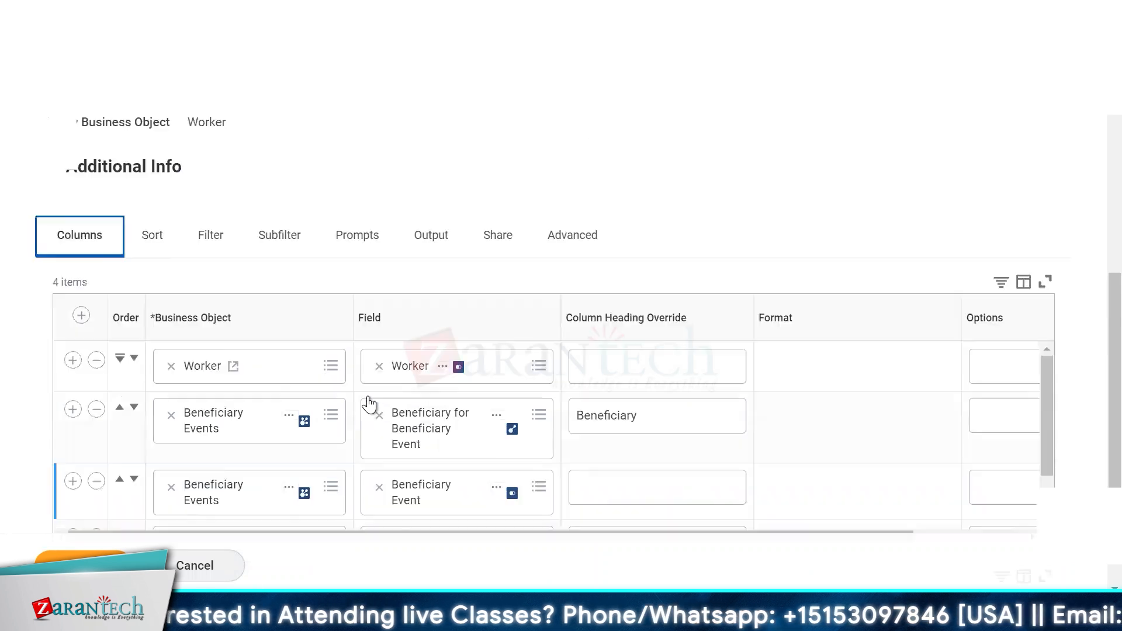
scroll(369, 403, up, 3)
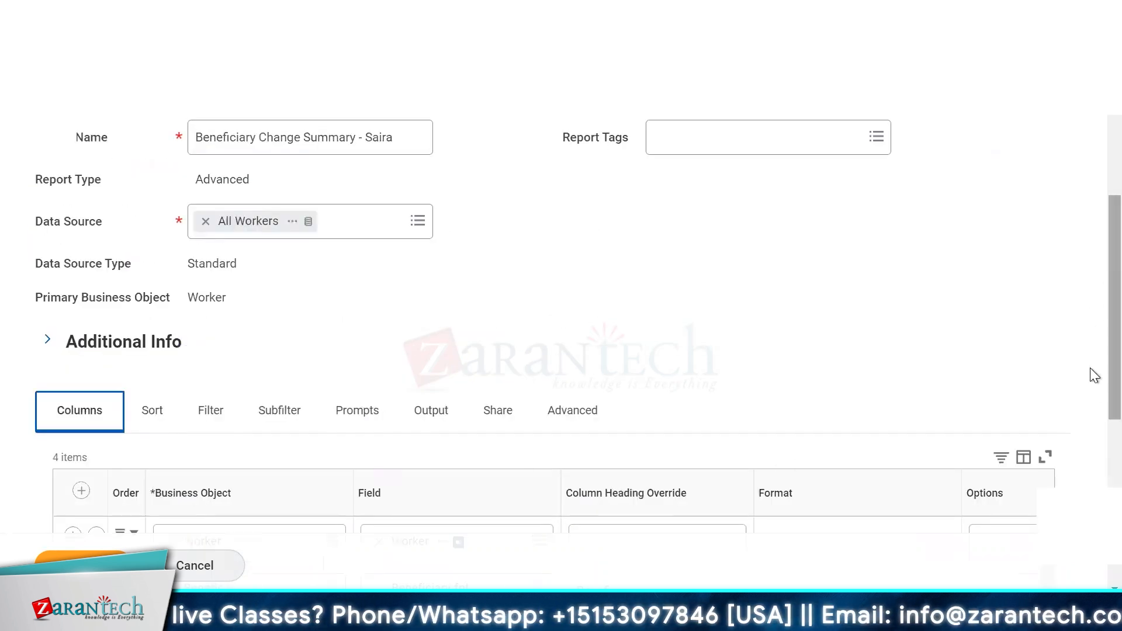
scroll(1091, 386, down, 5)
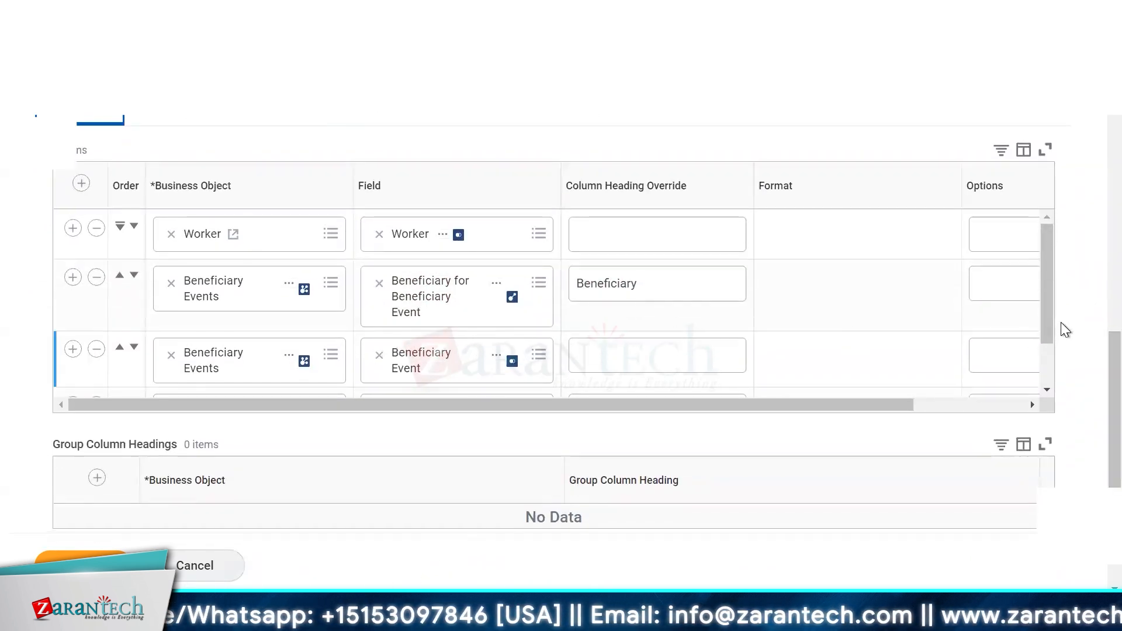
scroll(1041, 356, down, 2)
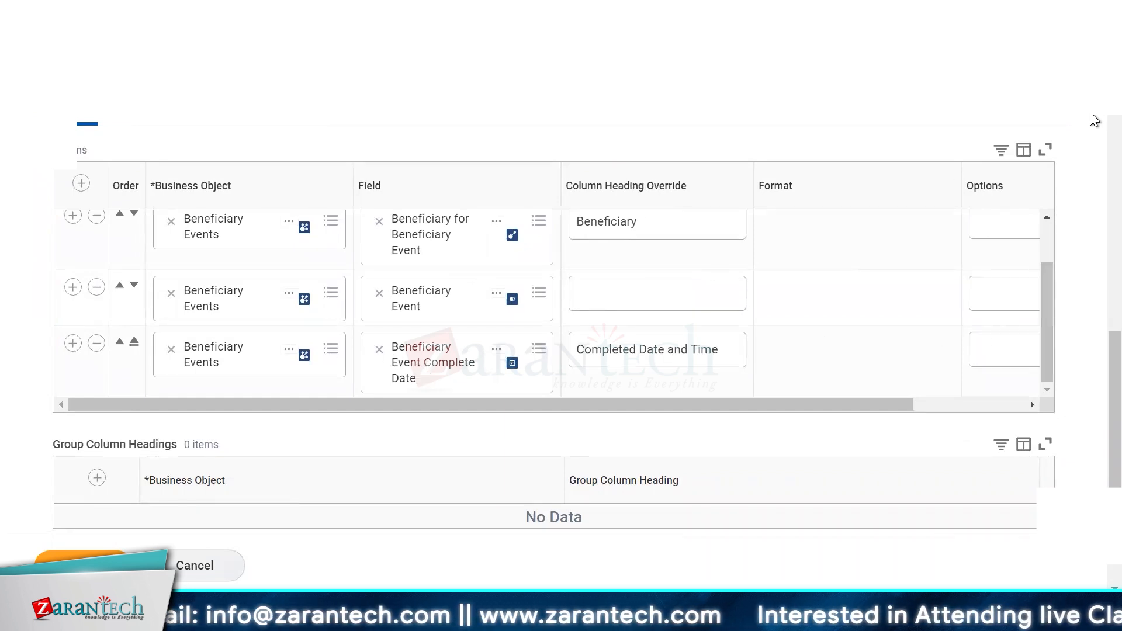
scroll(504, 453, up, 5)
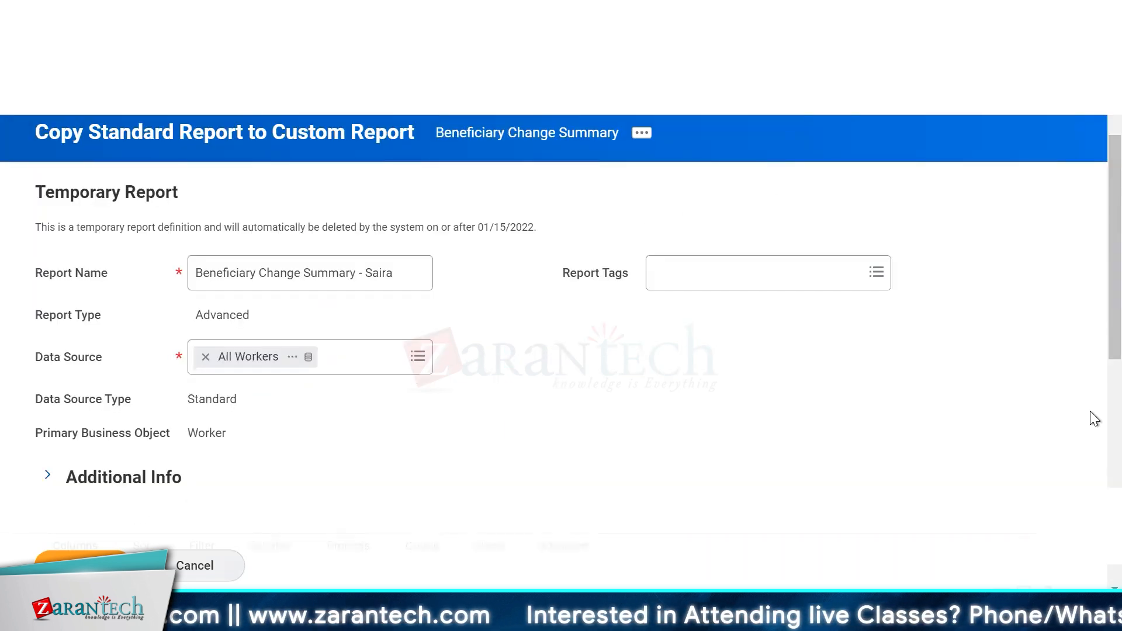
scroll(1091, 413, down, 5)
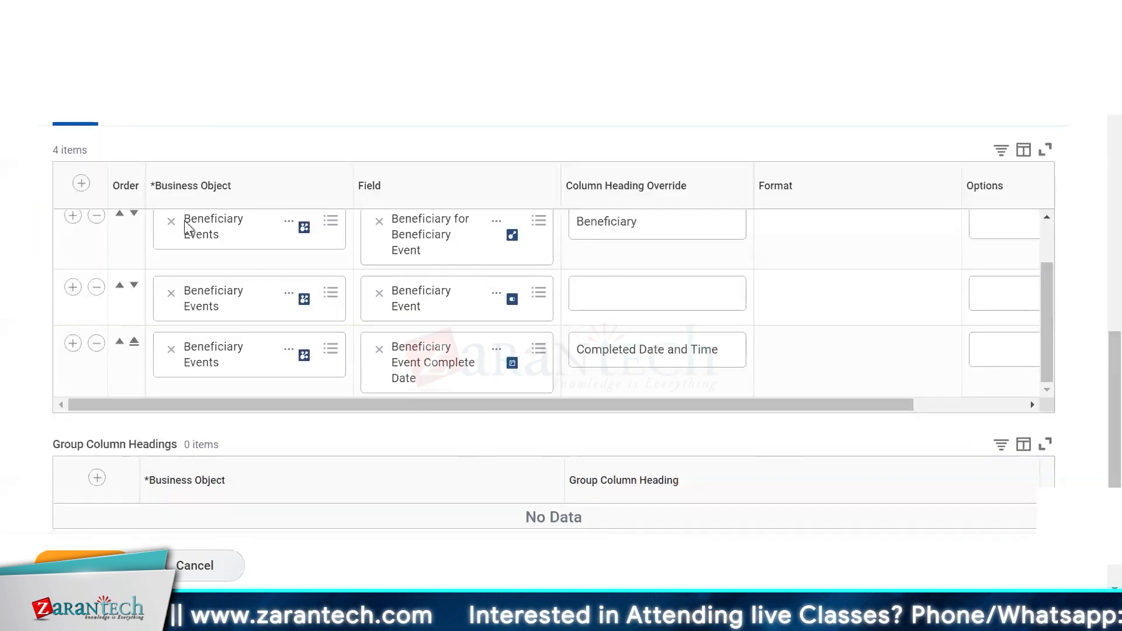
Step: Examine the report's filter and subfilter conditions, its runtime date prompts and its prompt defaults
click(204, 118)
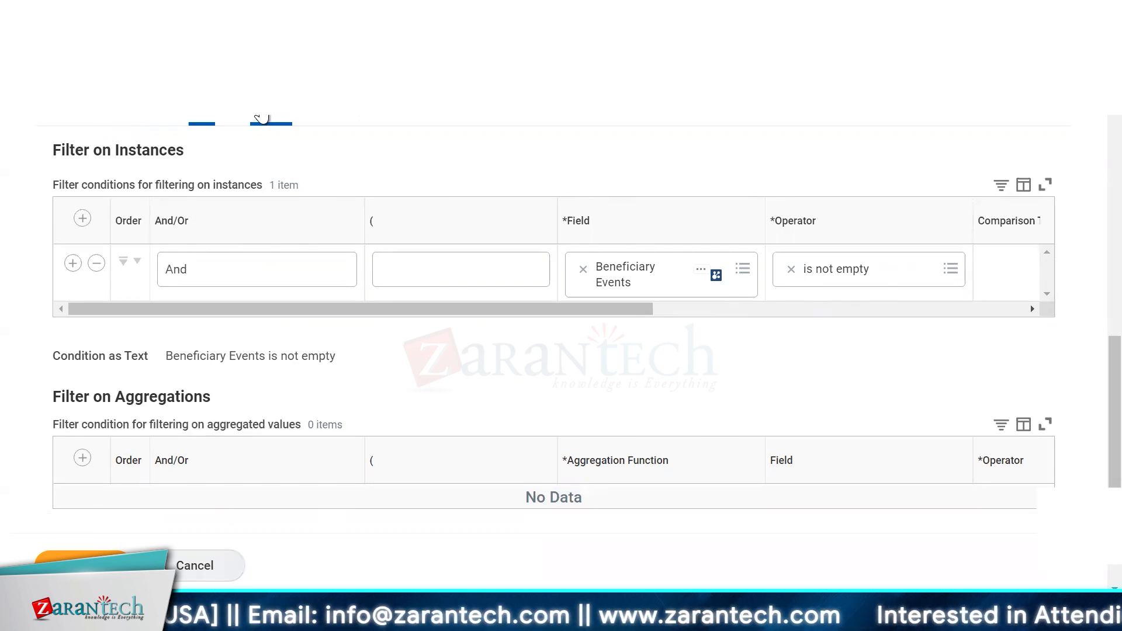
click(367, 120)
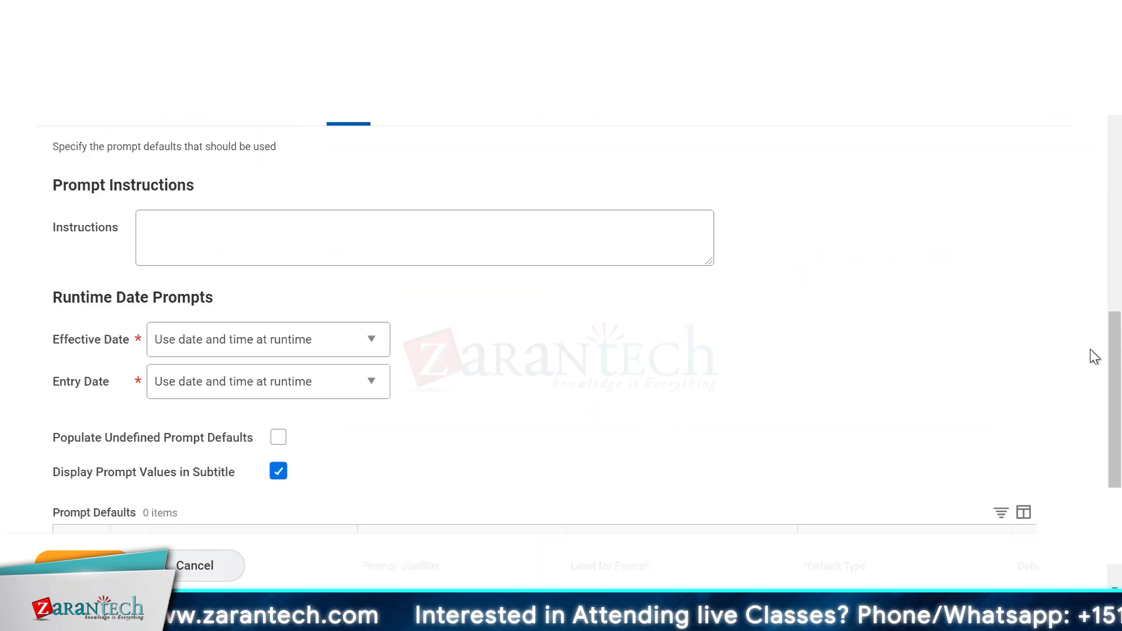
scroll(1092, 451, down, 3)
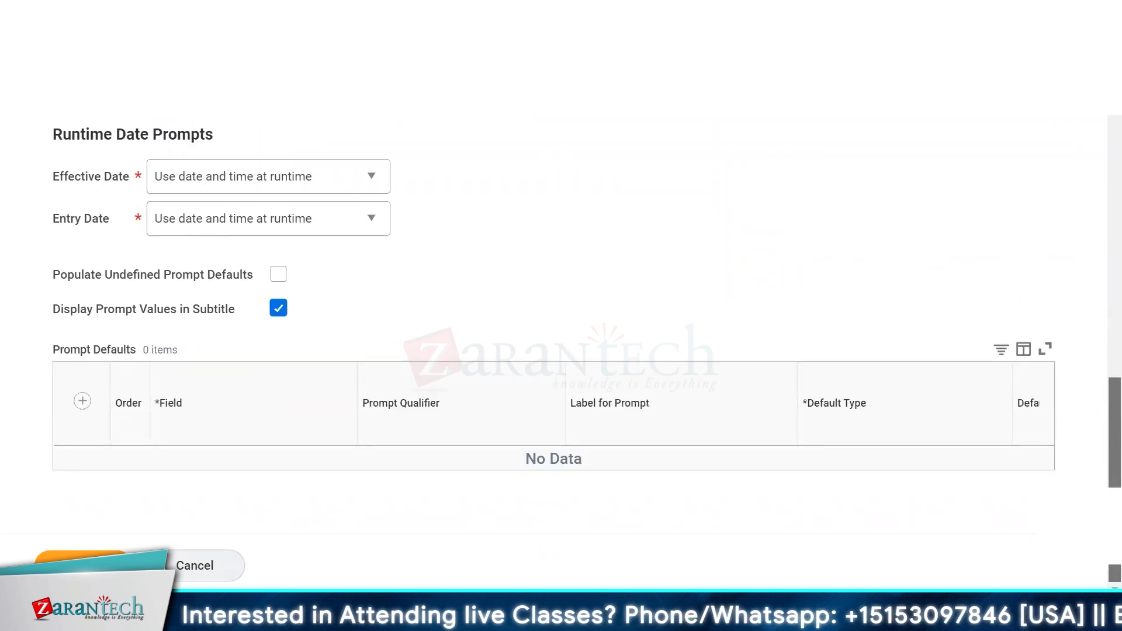
Step: Examine the report's available output types and its report definition sharing options
scroll(1095, 416, up, 3)
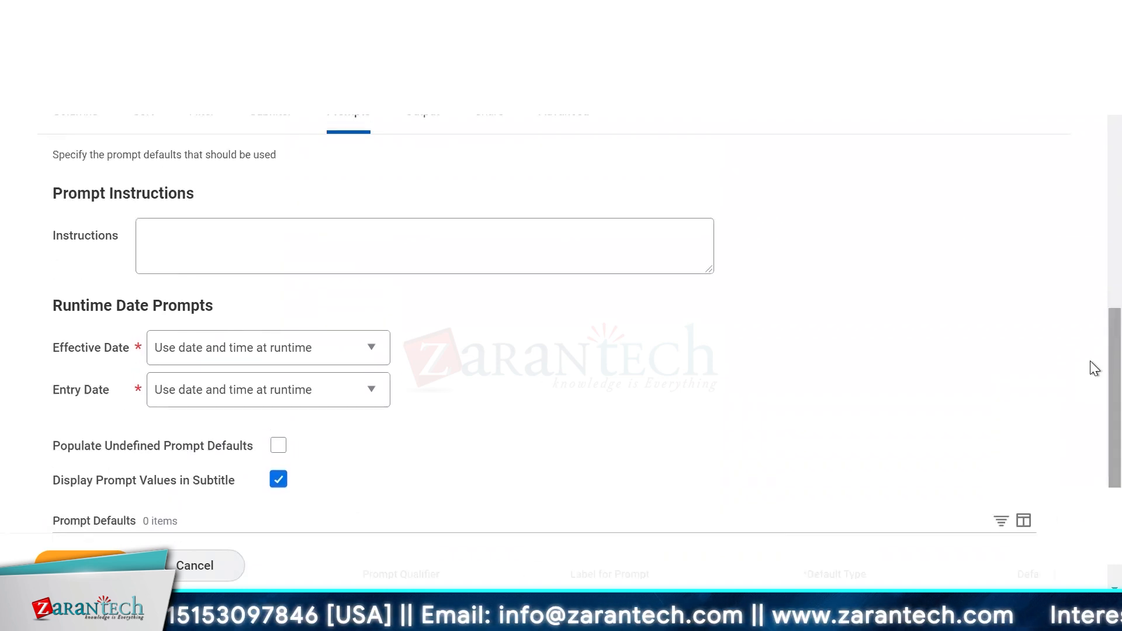
click(416, 121)
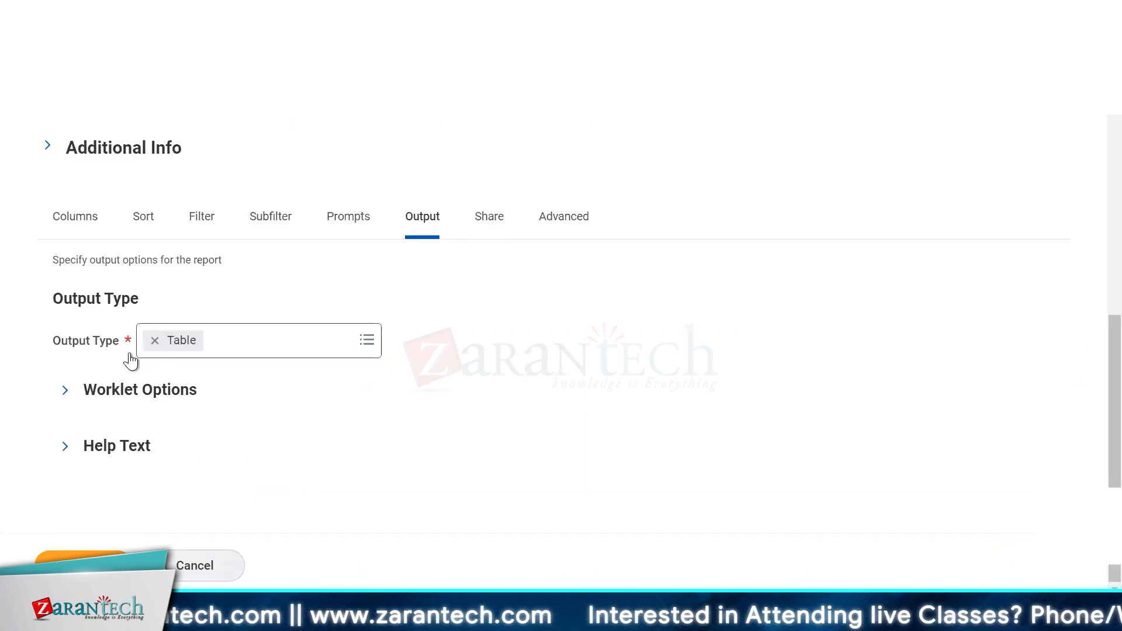
click(365, 346)
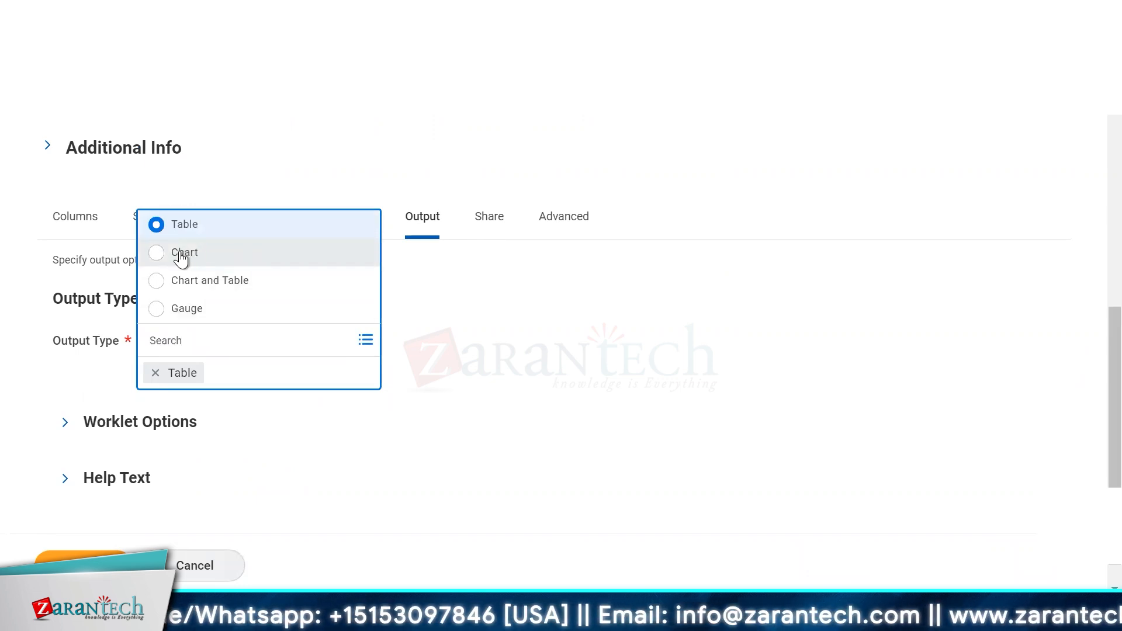
click(534, 334)
click(494, 220)
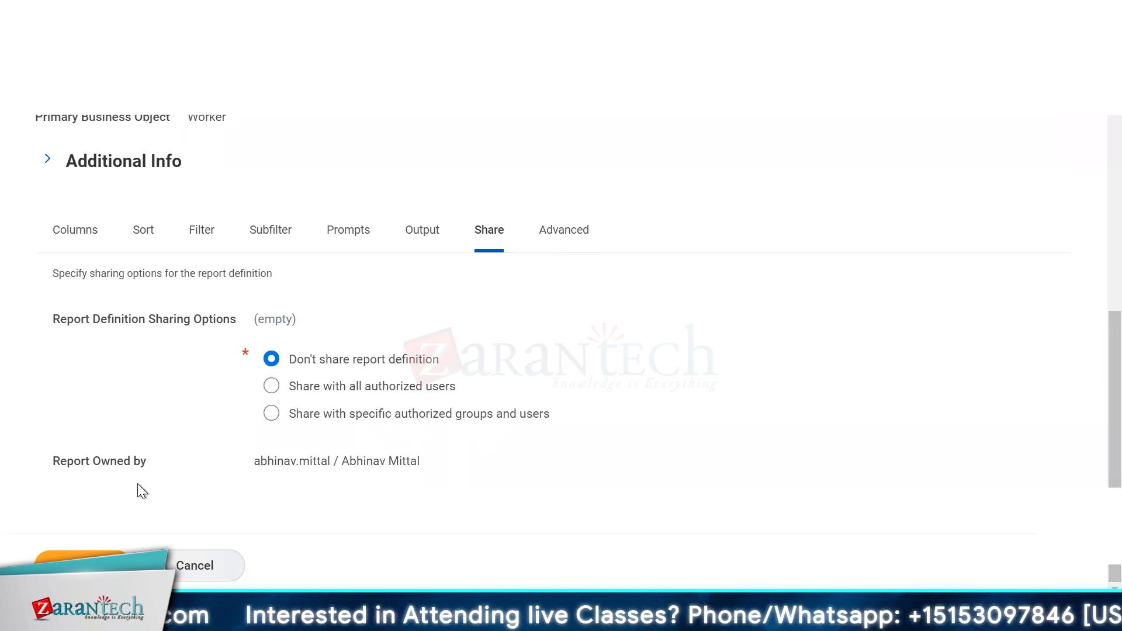
Step: Enable the report as a web service in its advanced options
click(557, 234)
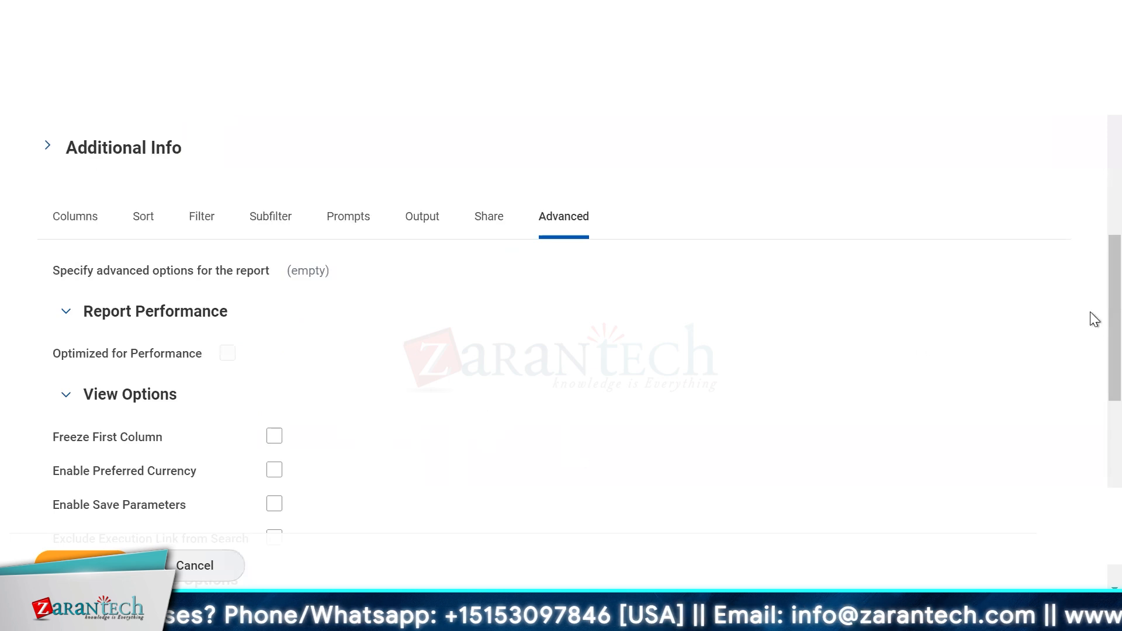
scroll(1090, 315, down, 2)
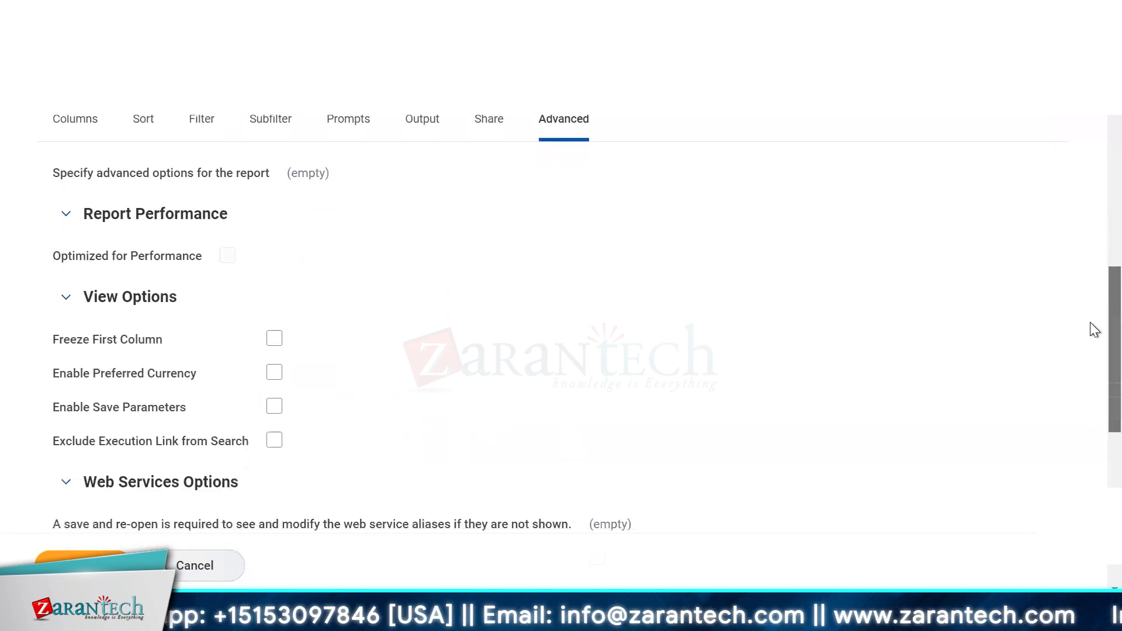
scroll(1089, 333, down, 2)
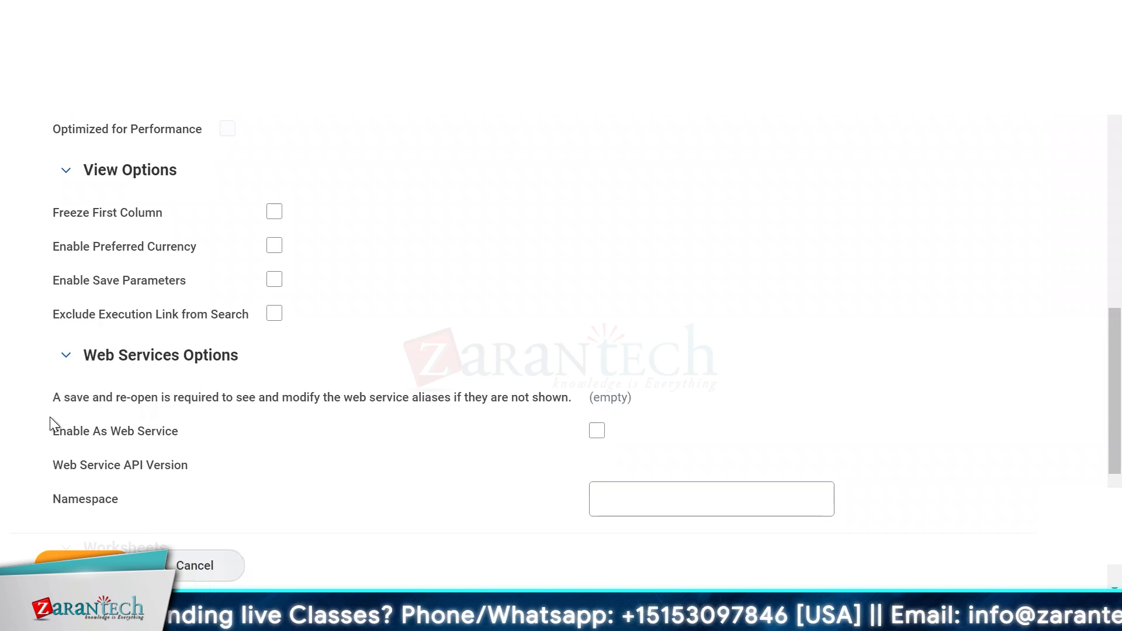
click(596, 432)
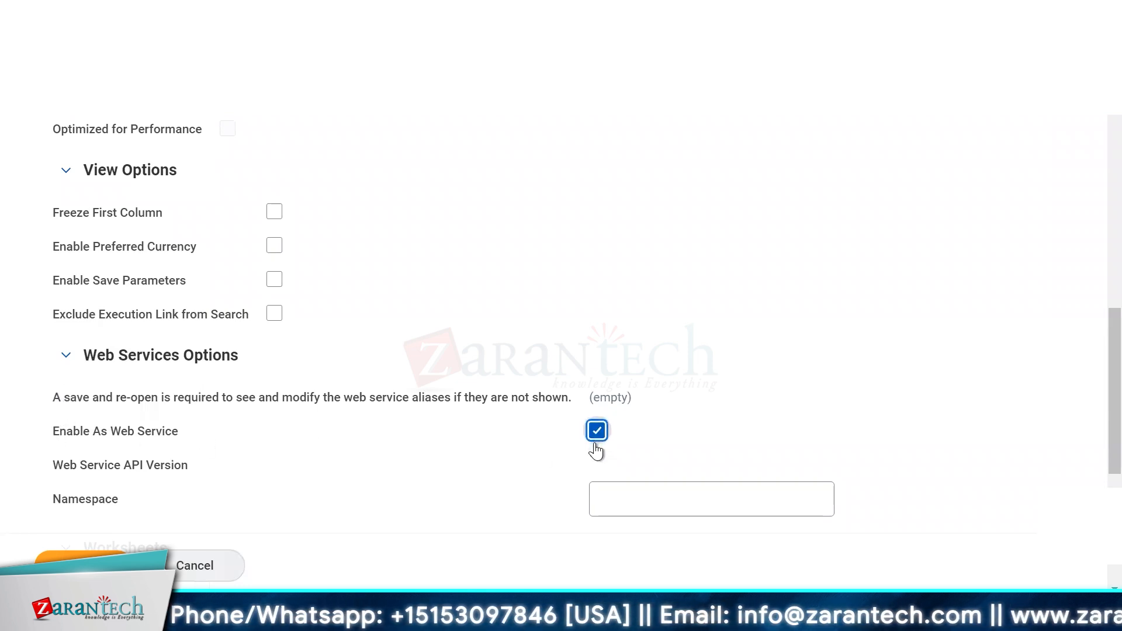
scroll(1095, 411, down, 5)
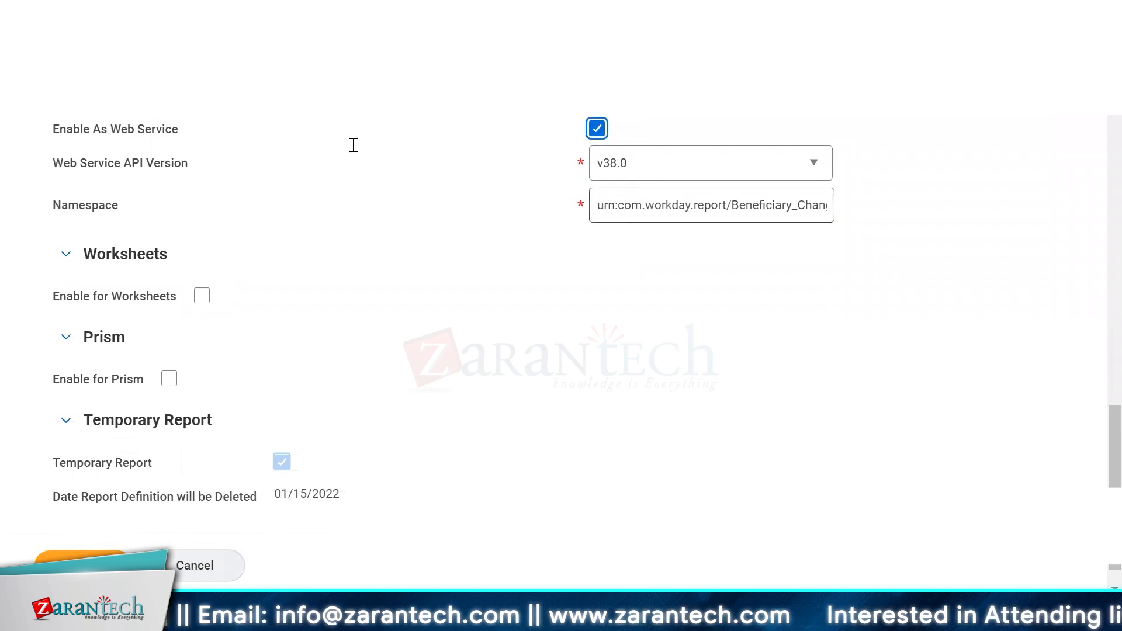
Step: Examine the web service API version and namespace along with the Worksheets, Prism and Temporary Report settings
mouse_move(206, 168)
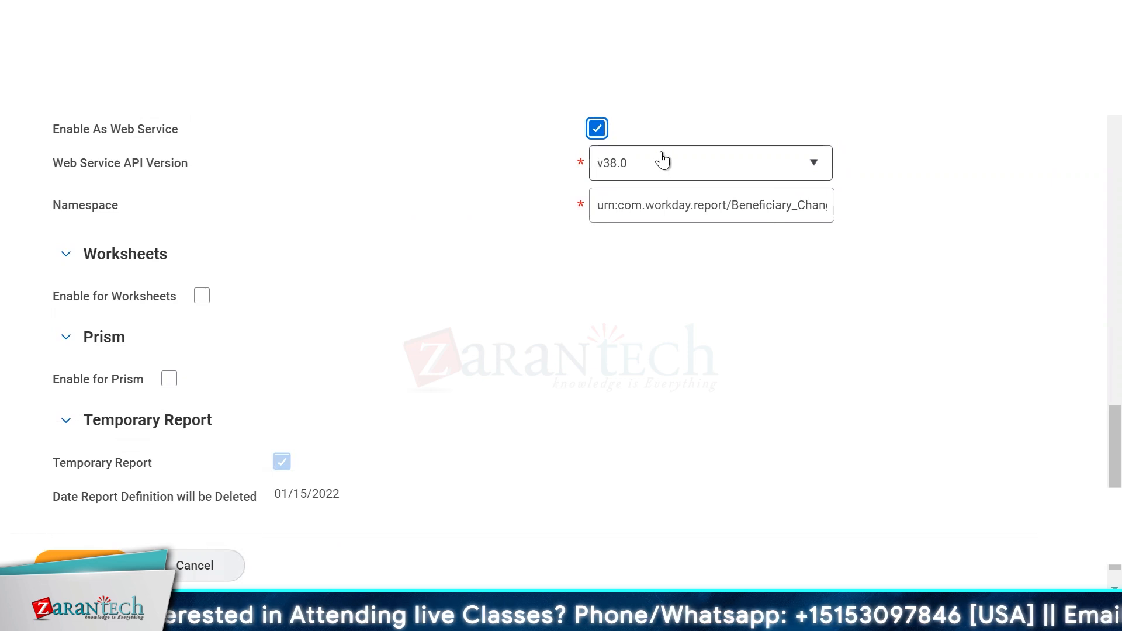
mouse_move(663, 159)
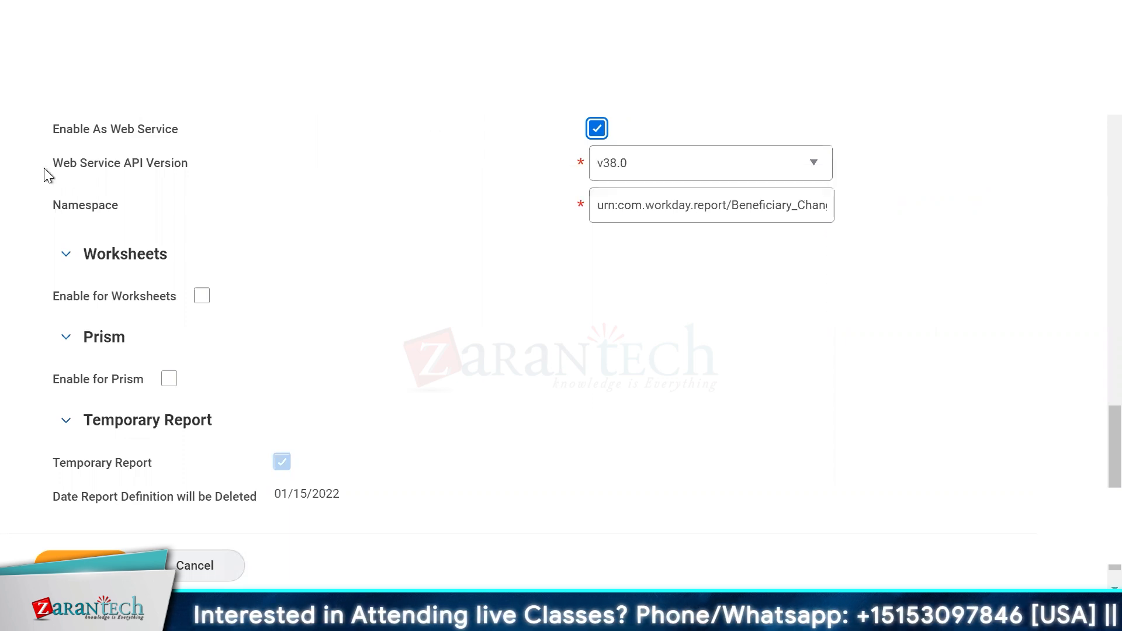
drag(50, 163, 188, 163)
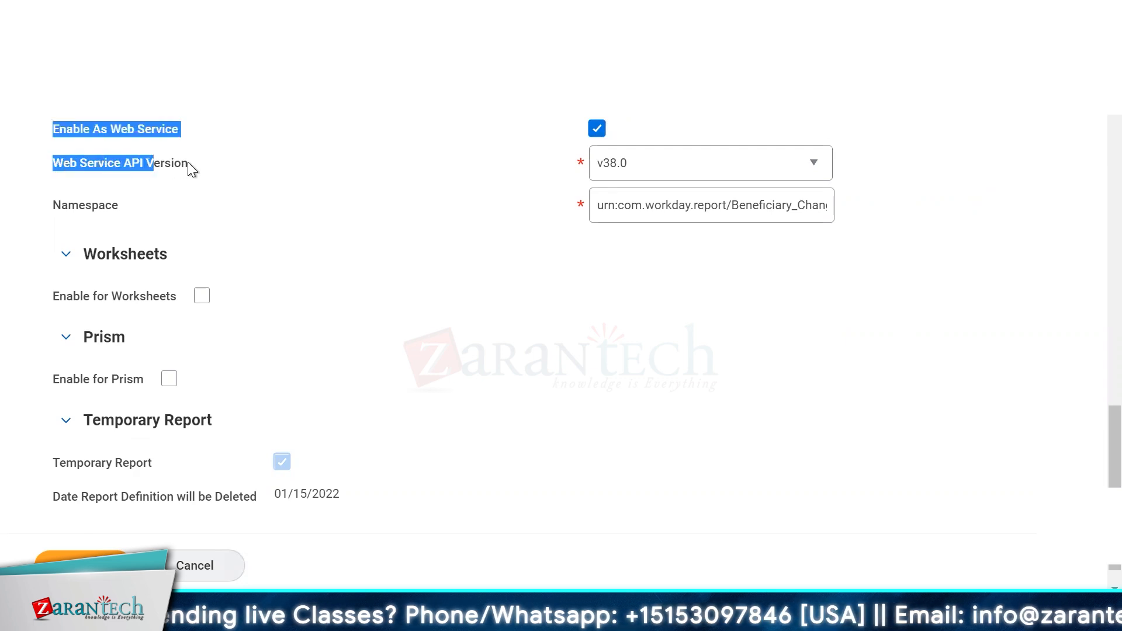
click(202, 163)
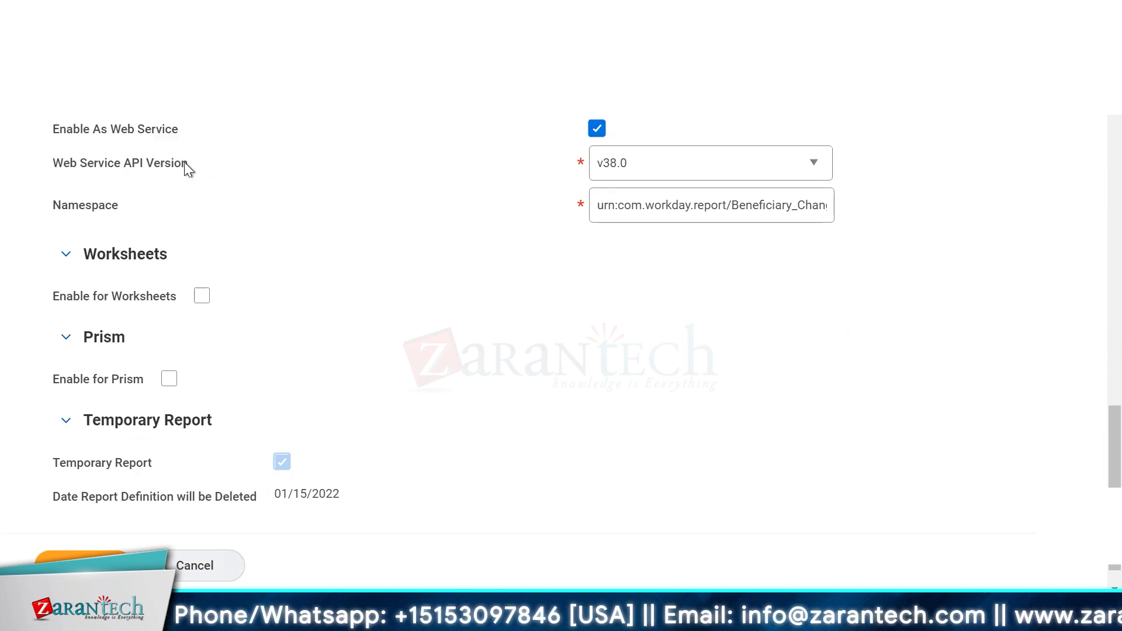
mouse_move(181, 162)
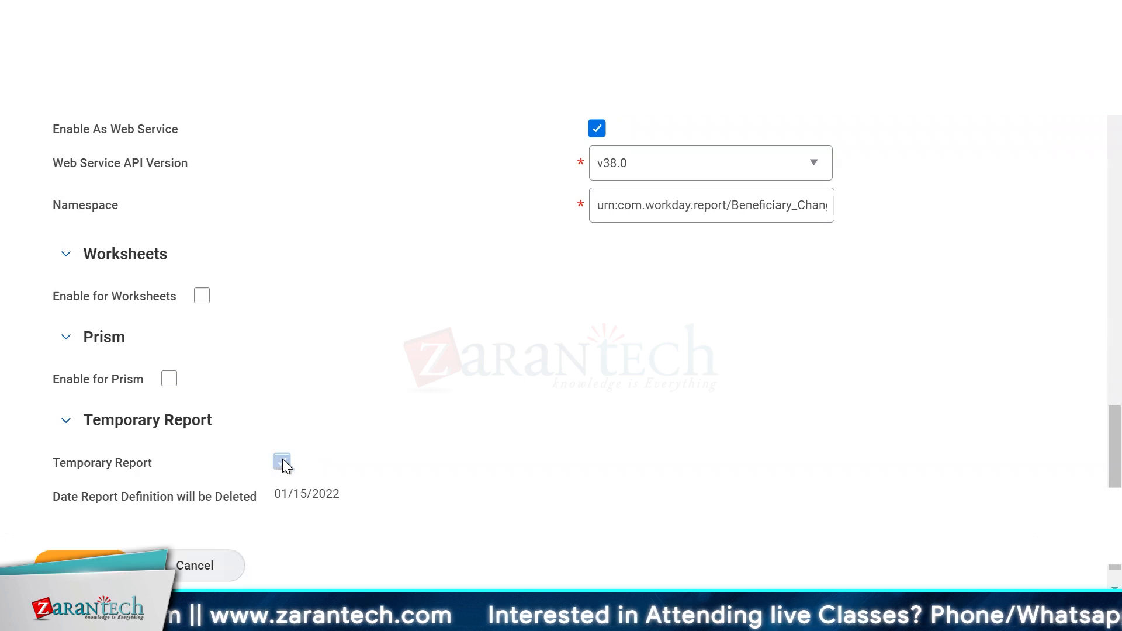
mouse_move(282, 460)
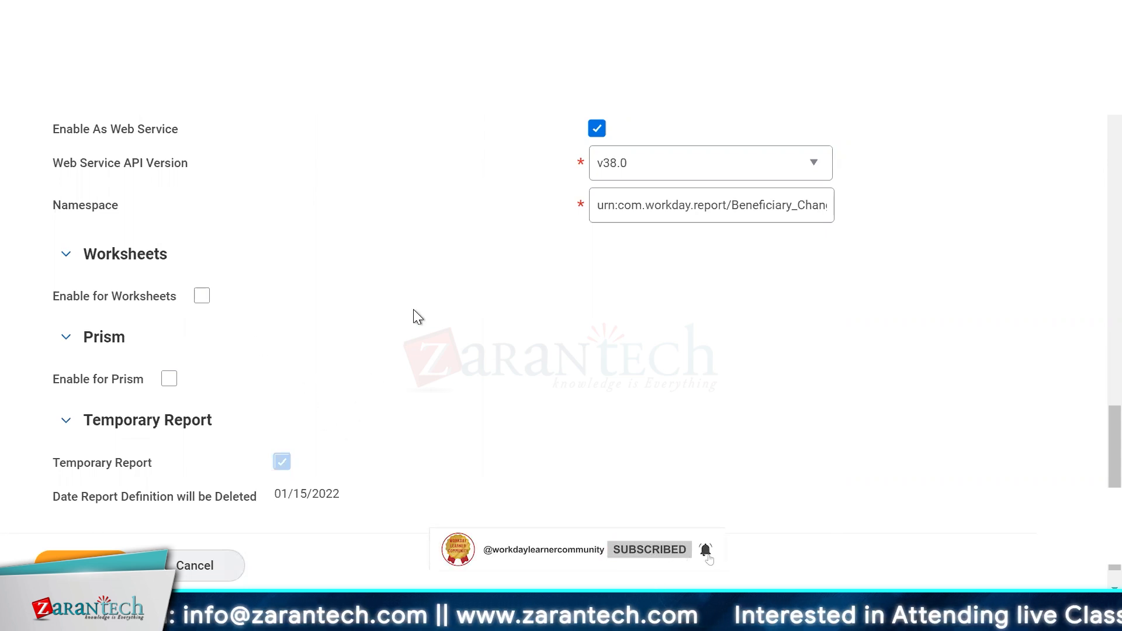
scroll(604, 311, down, 1)
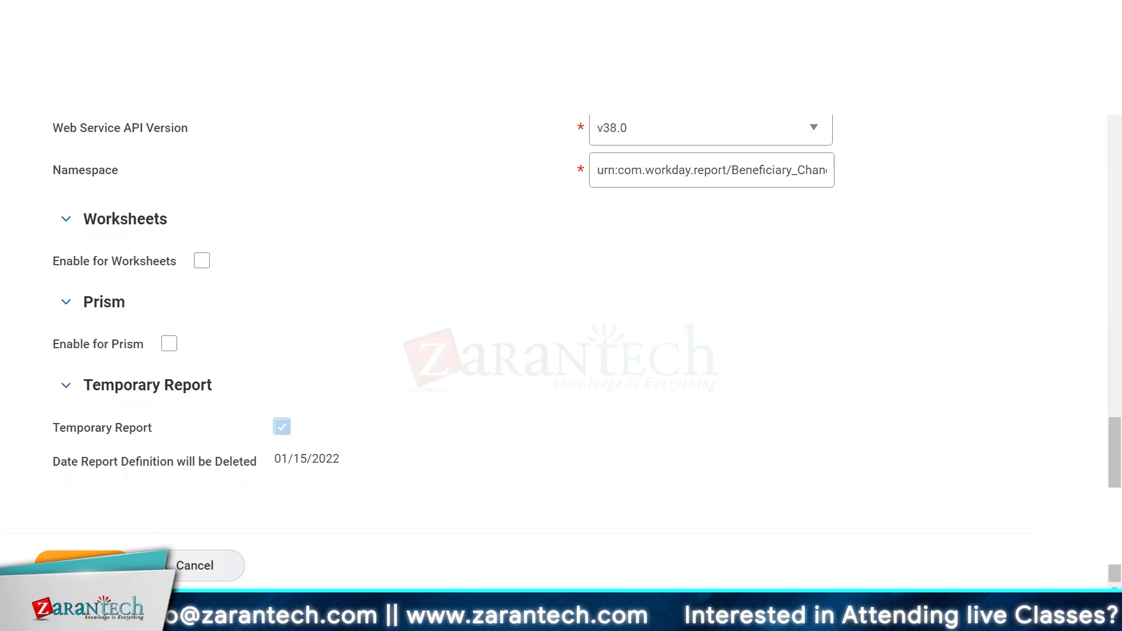
Step: Try to submit the copied report and recheck the wording of its report name
scroll(1094, 122, up, 6)
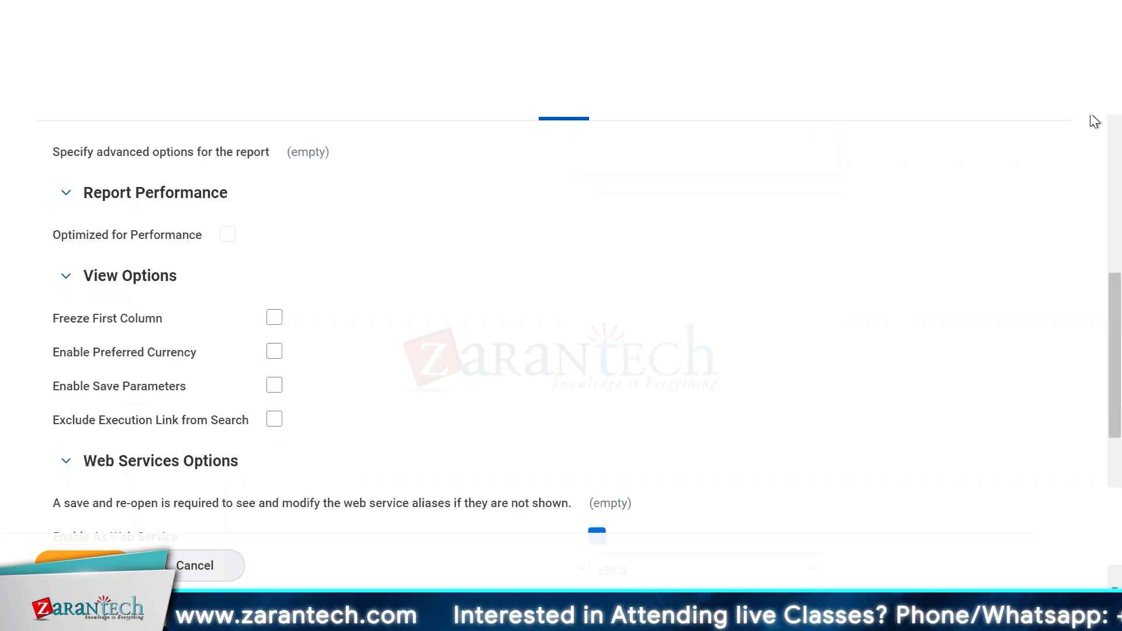
scroll(1092, 117, up, 5)
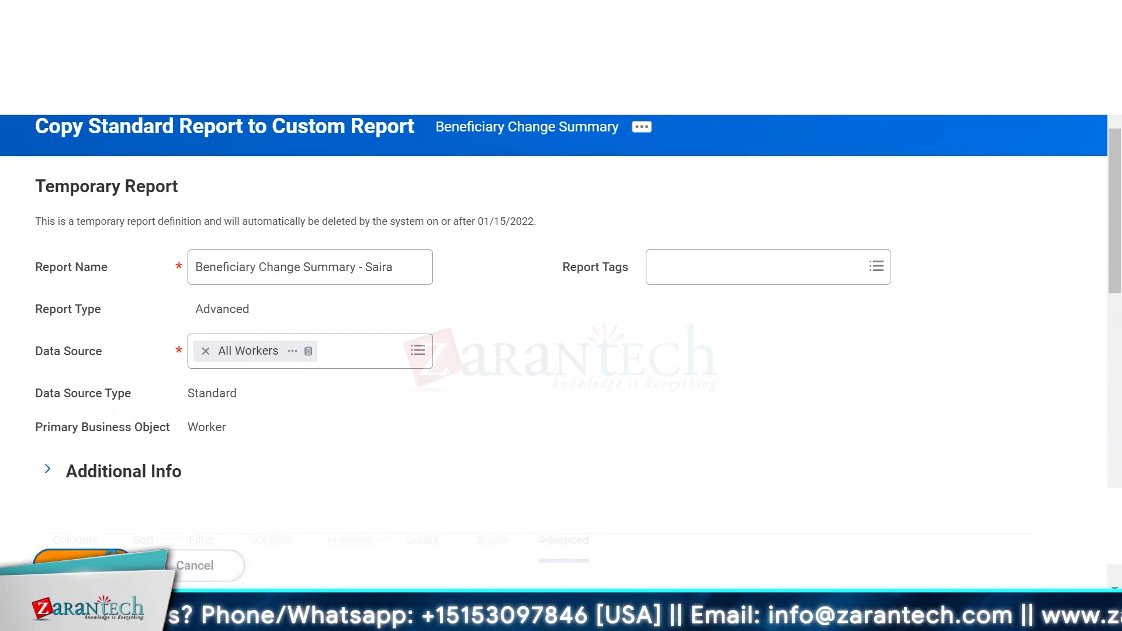
drag(259, 341, 345, 341)
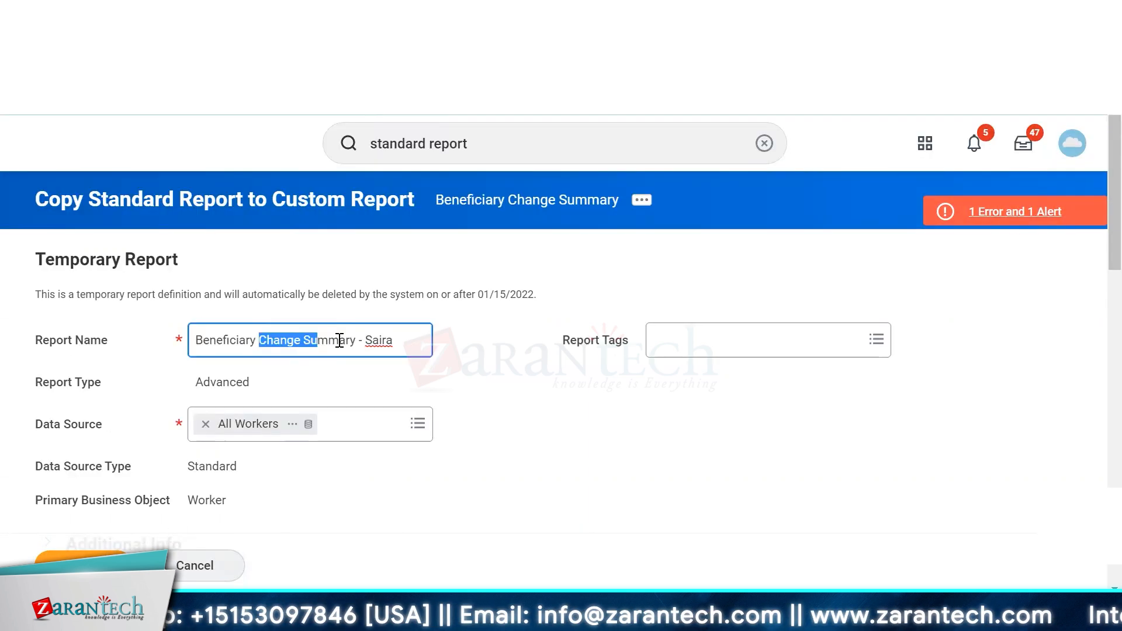
click(399, 344)
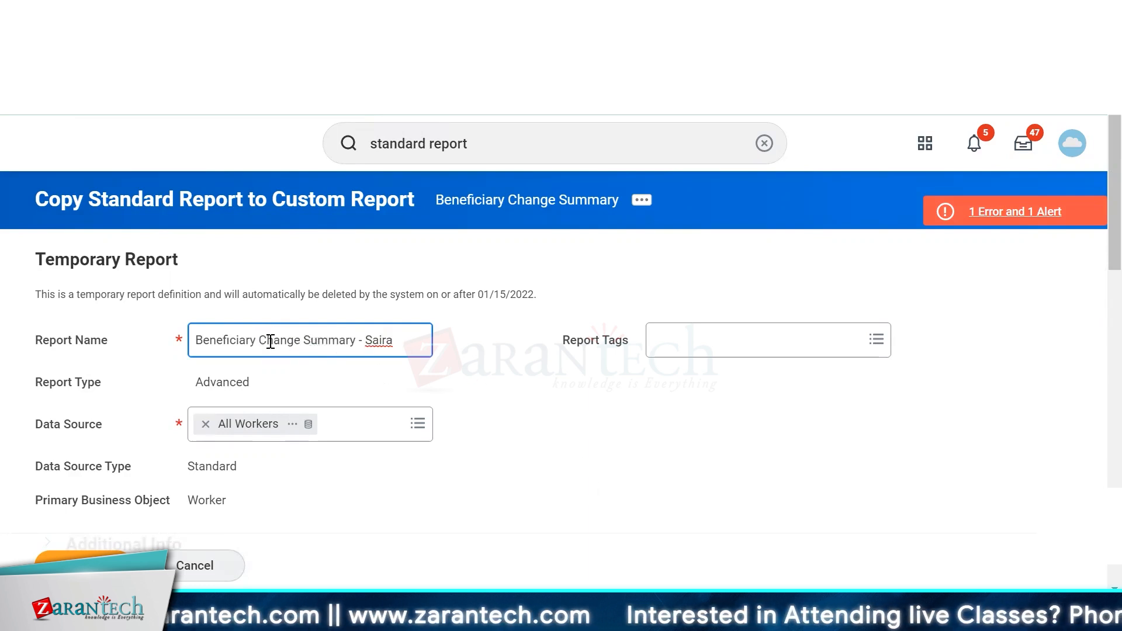
double_click(345, 340)
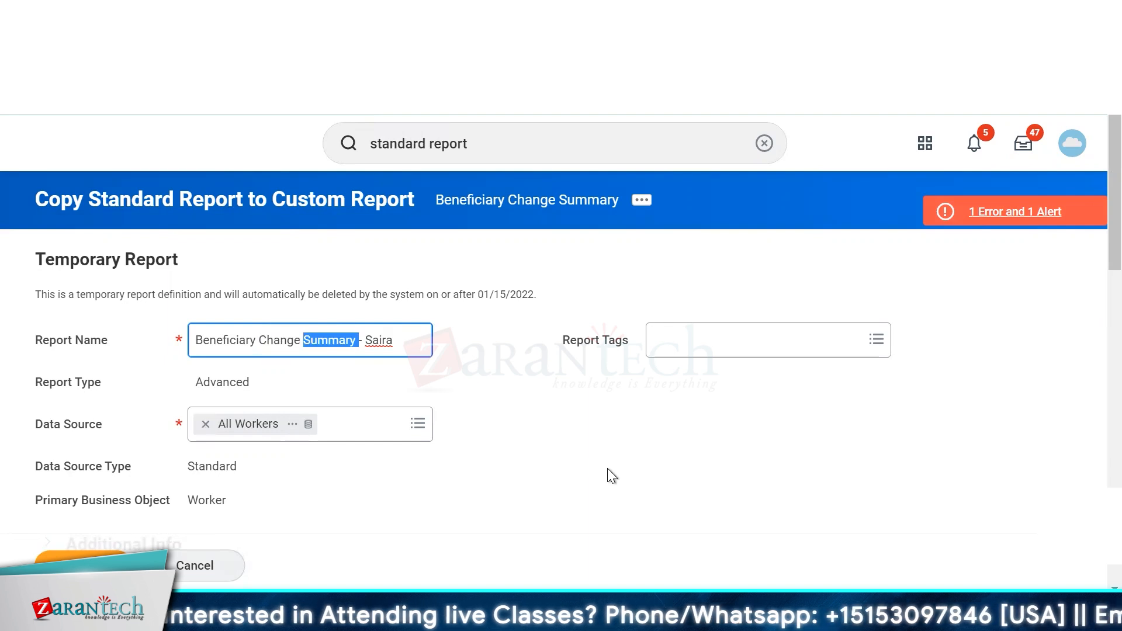
Step: Shorten the web service namespace to urn:com.workday.report/Beneficiary_Change_ followed by the person's first name, and resubmit the report
scroll(1090, 201, down, 15)
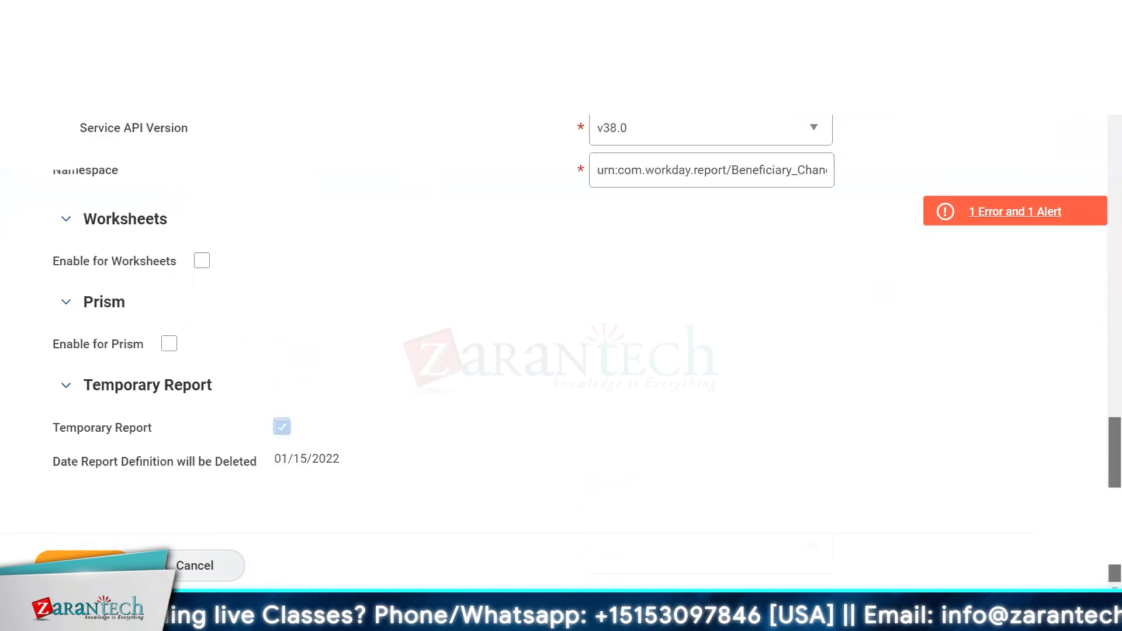
click(762, 181)
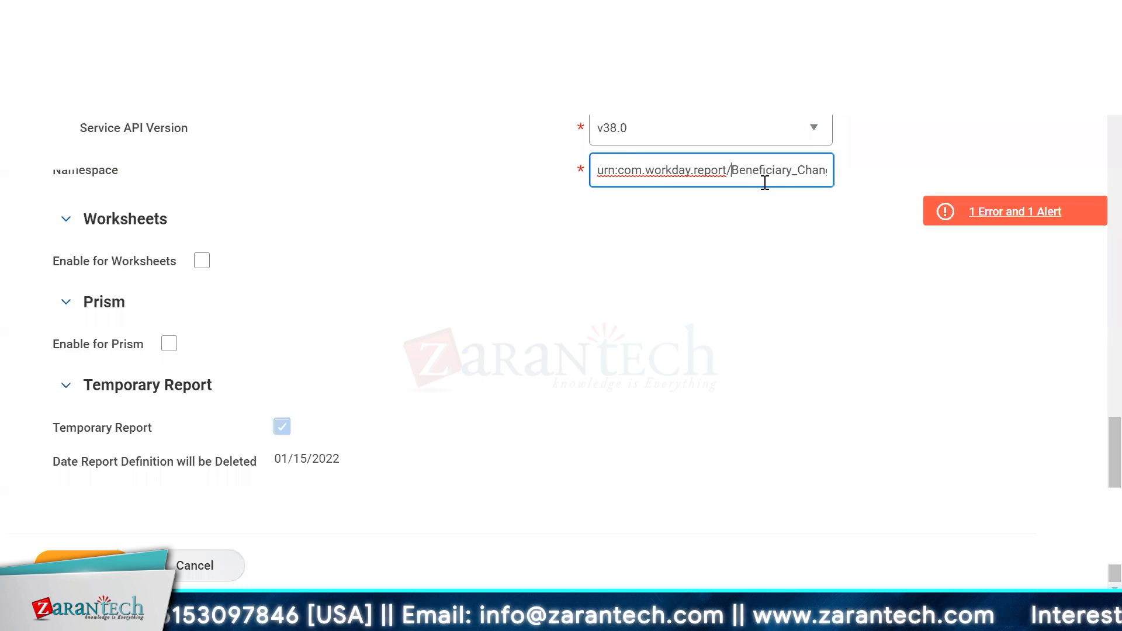
key(Right)
key(Right)
key(Right)
key(Right)
key(Right)
key(Right)
key(Right)
key(Right)
key(Right)
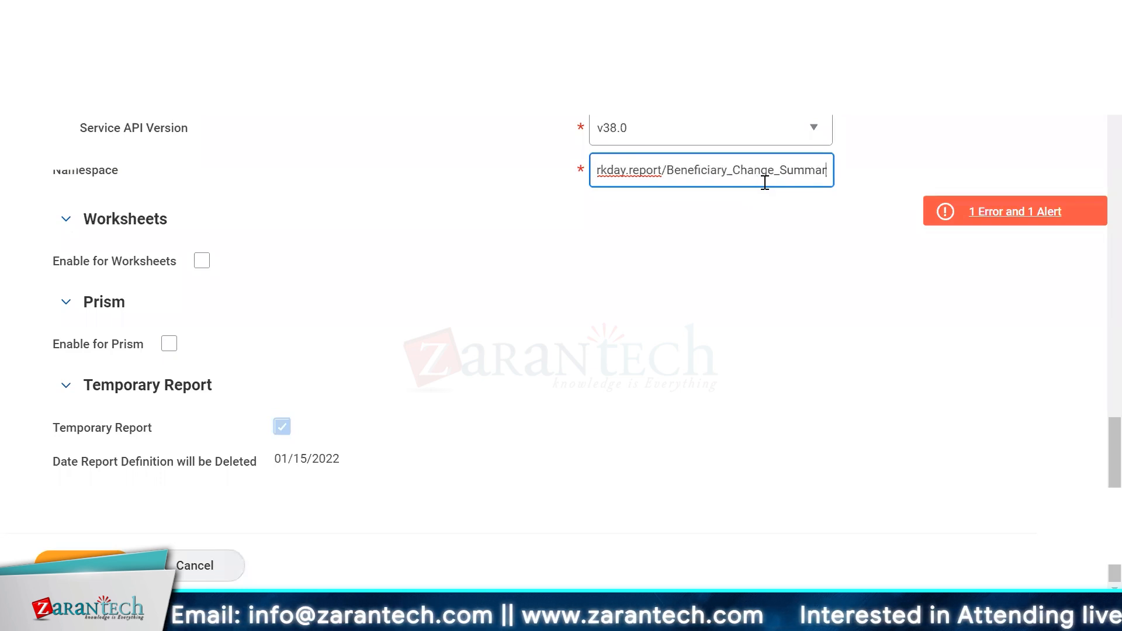
key(Right)
key(BackSpace)
key(BackSpace)
key(BackSpace)
key(BackSpace)
key(BackSpace)
key(BackSpace)
key(BackSpace)
text(_-_Saira)
key(BackSpace)
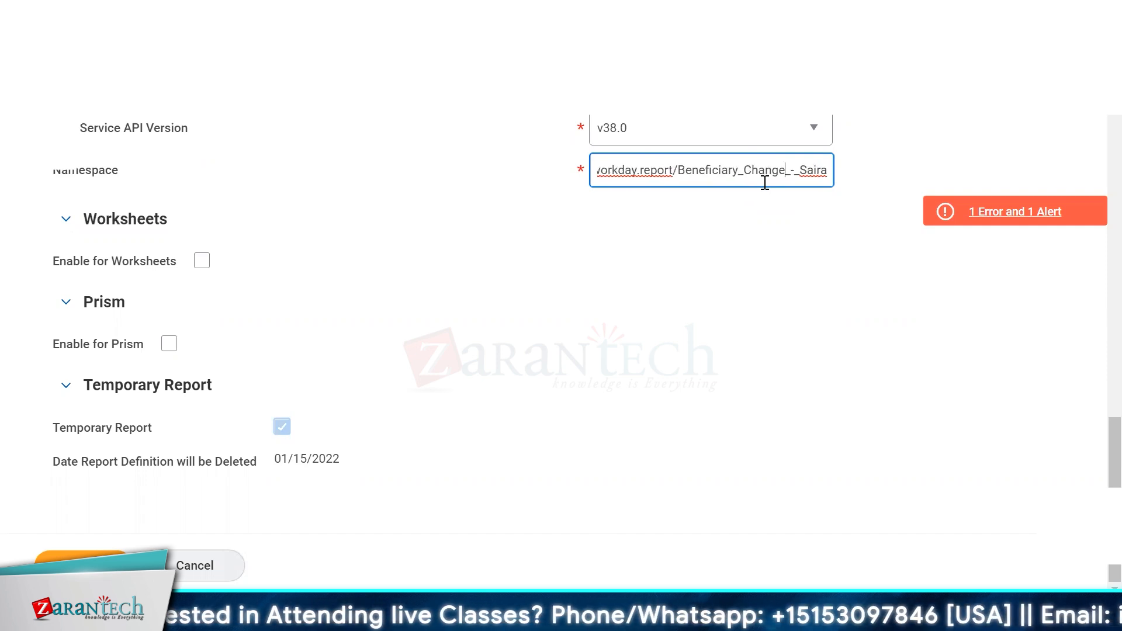
key(Delete)
key(Delete)
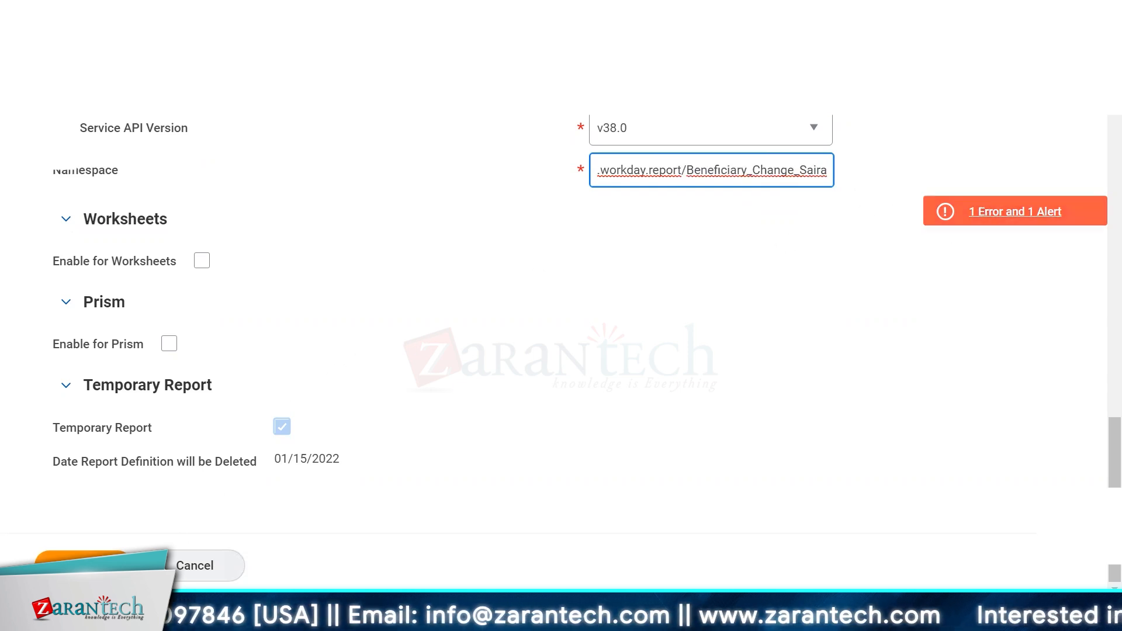
click(1017, 266)
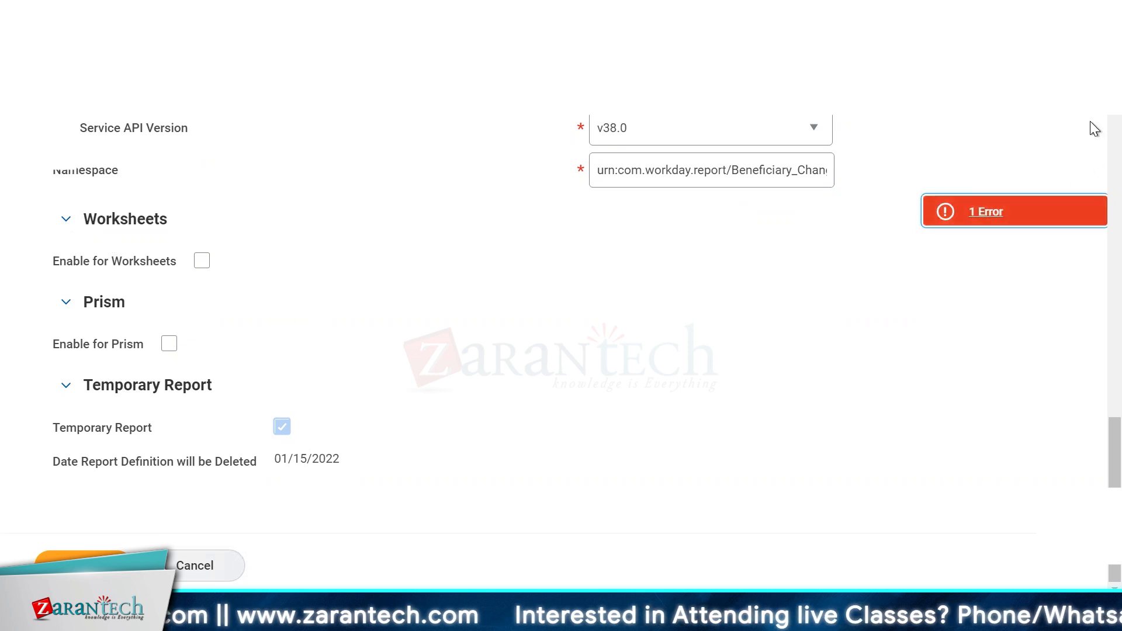
Step: Add a group column heading for the Beneficiary Events business object in the column definitions and label it Ben Event
scroll(1090, 120, up, 15)
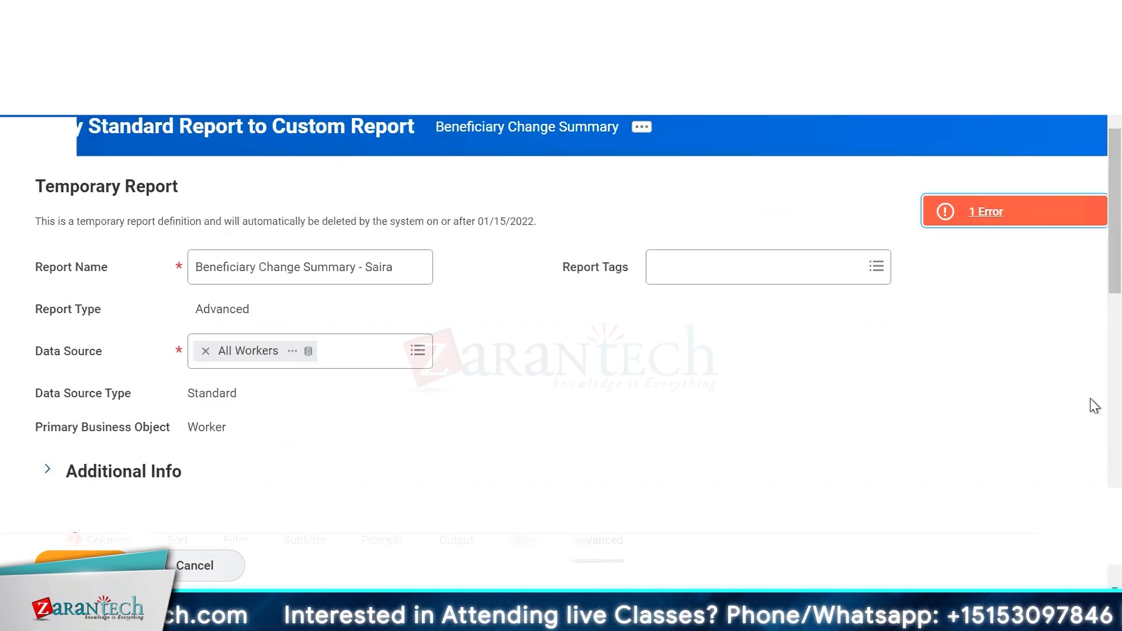
scroll(175, 483, down, 10)
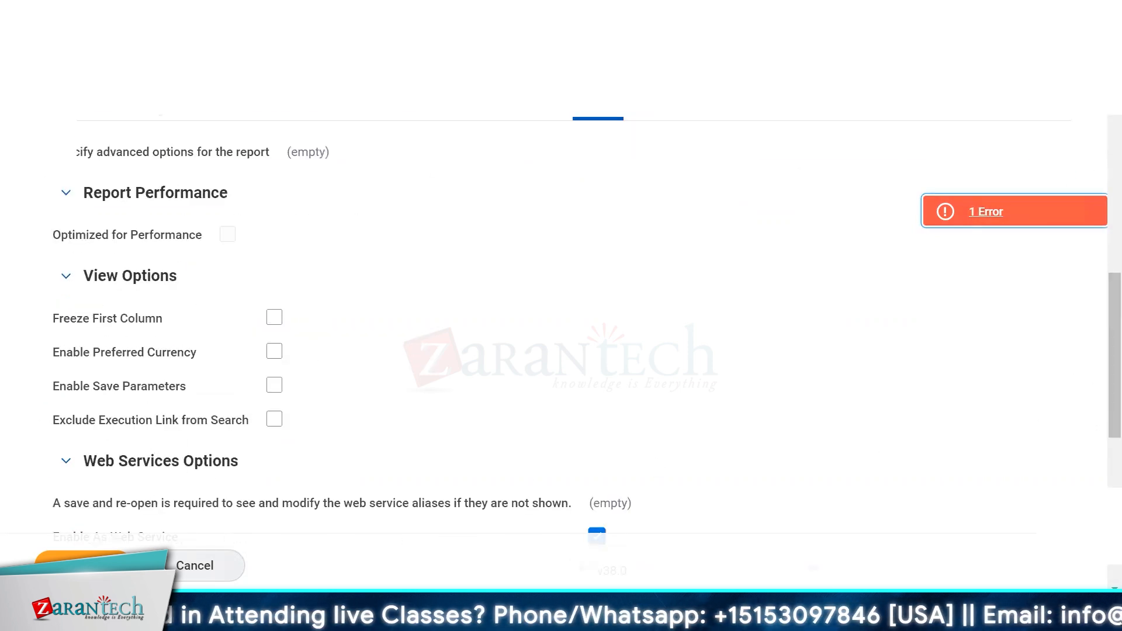
click(117, 105)
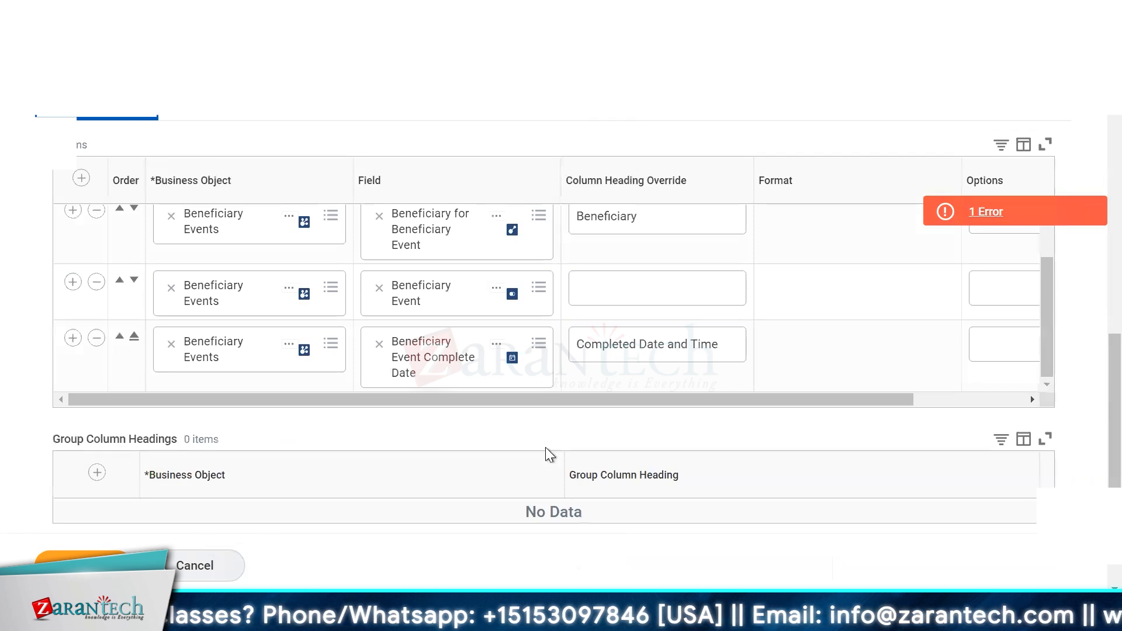
click(97, 473)
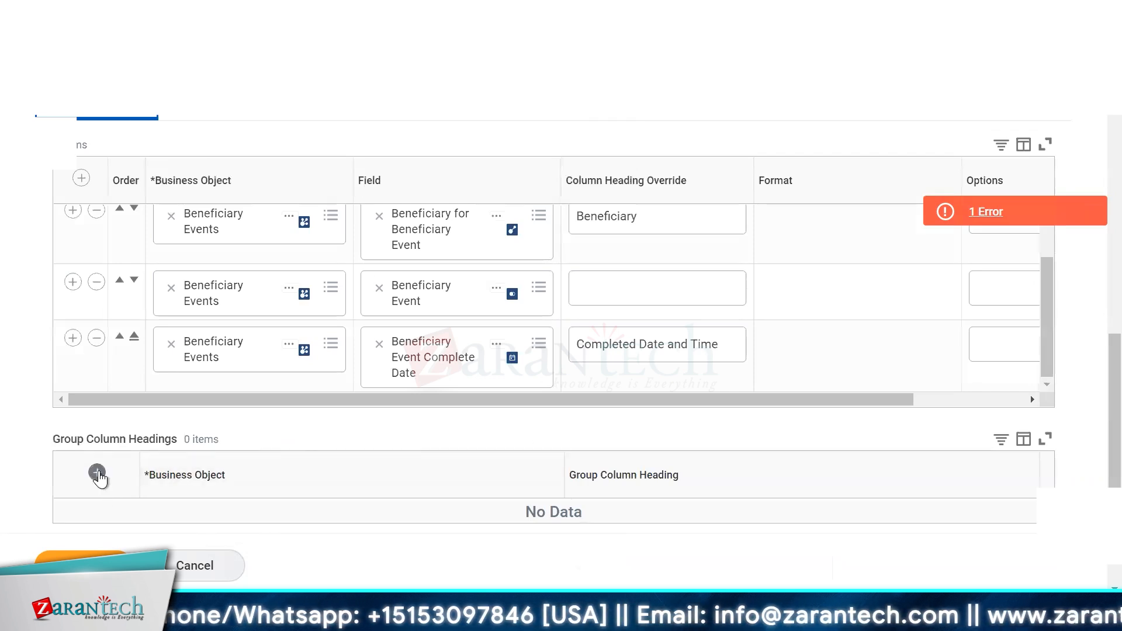
click(206, 514)
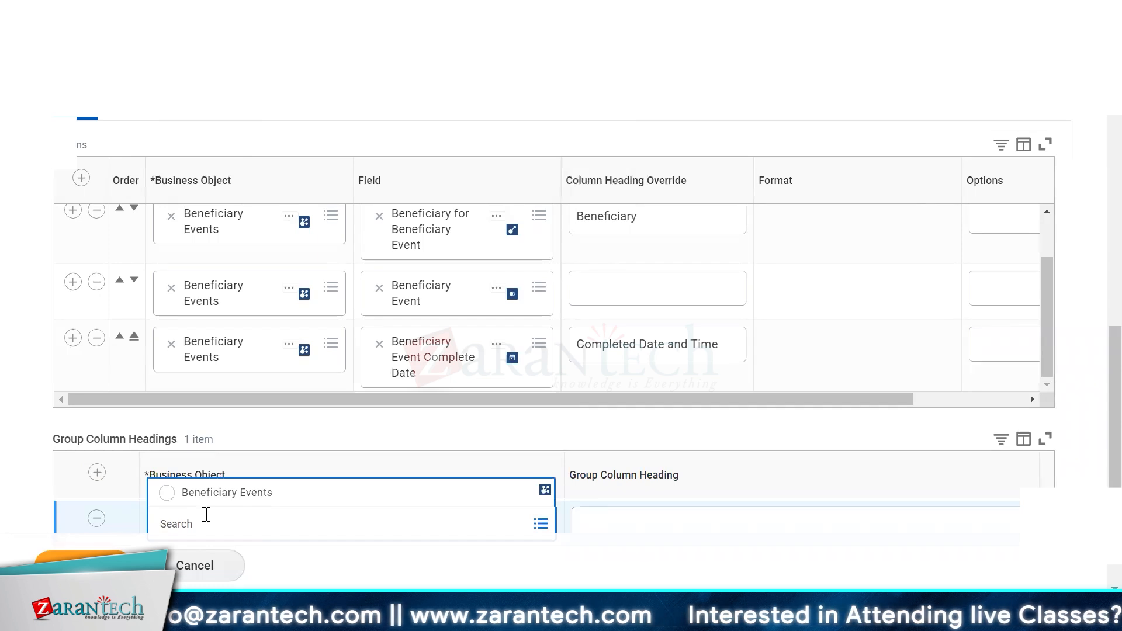
click(165, 494)
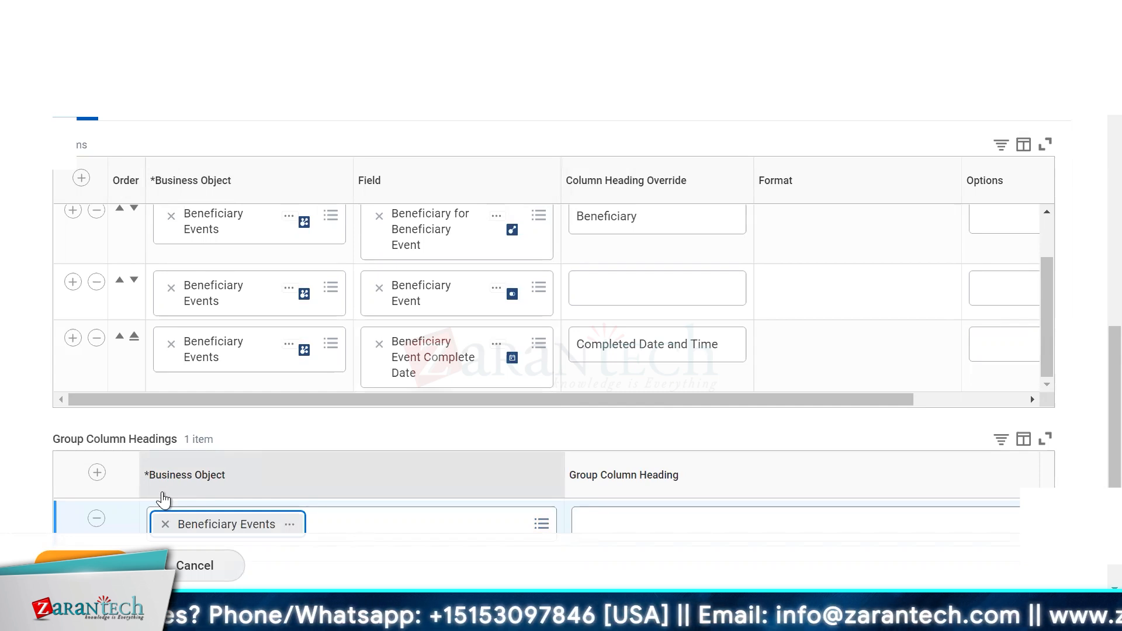
click(637, 519)
text(B)
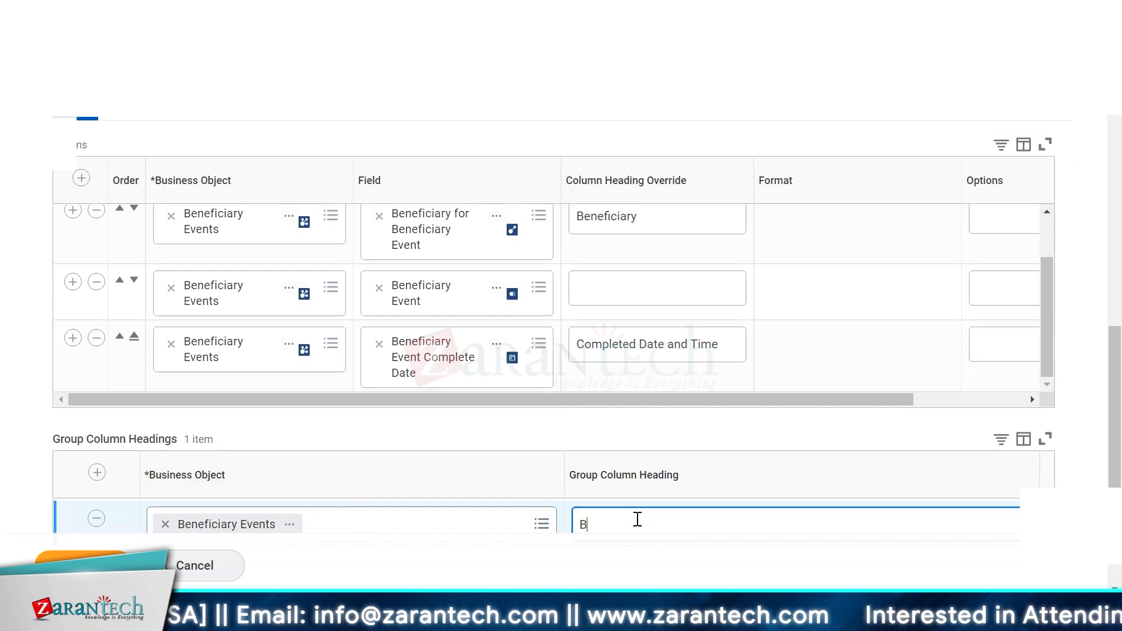
text(en Event)
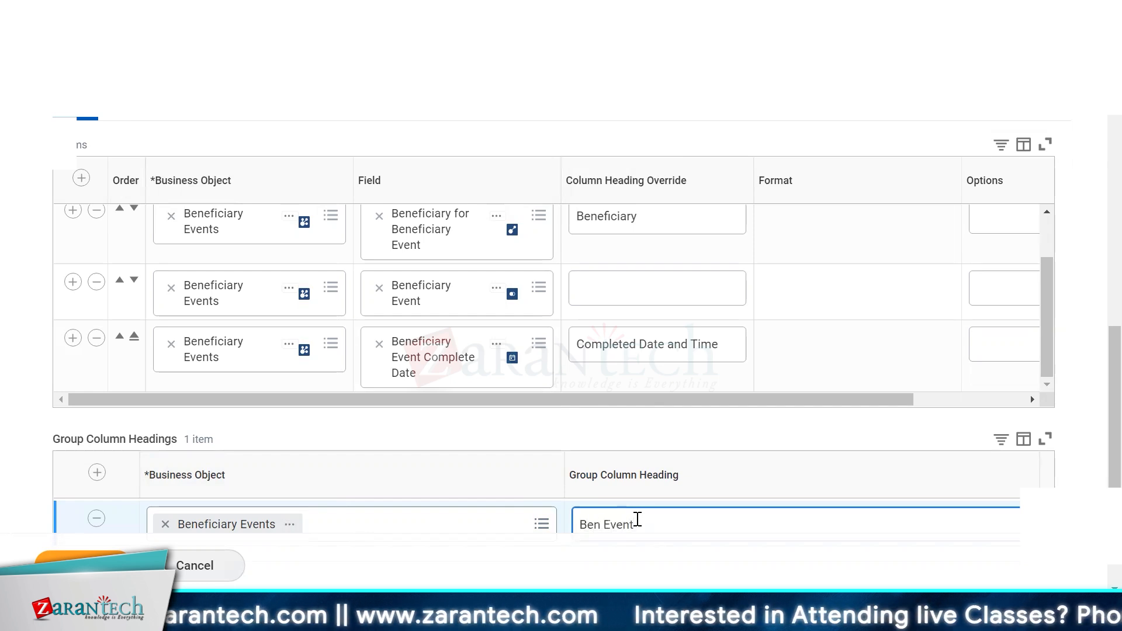
Step: Submit the copied report with its new group column heading and review the related actions available for the custom report
click(81, 565)
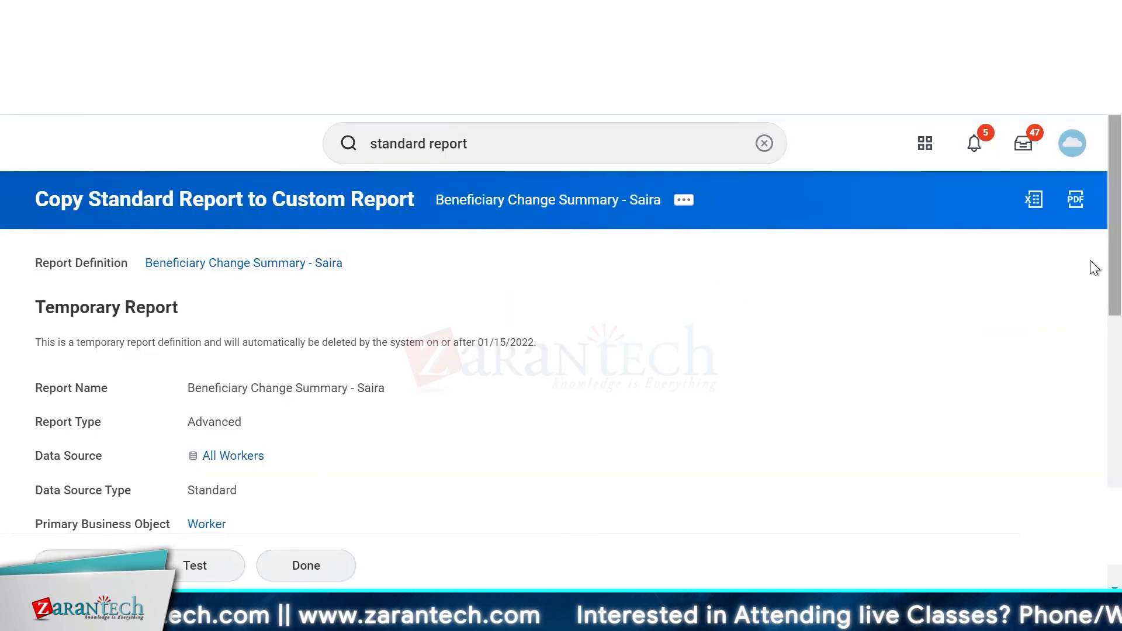
scroll(1094, 263, down, 2)
drag(1070, 259, 1047, 252)
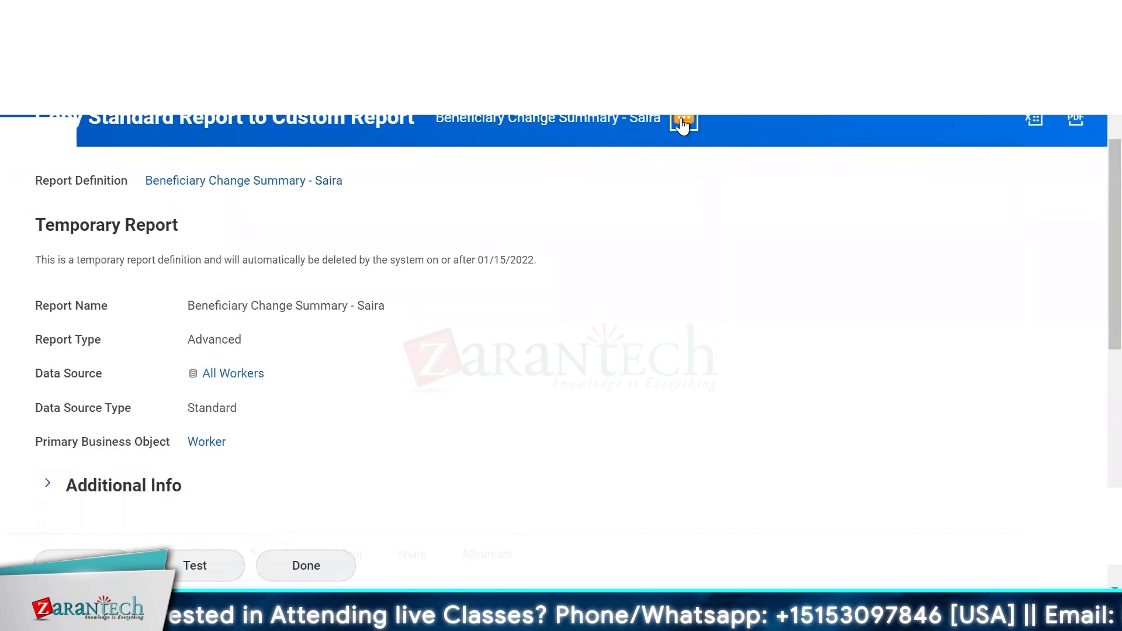
click(683, 124)
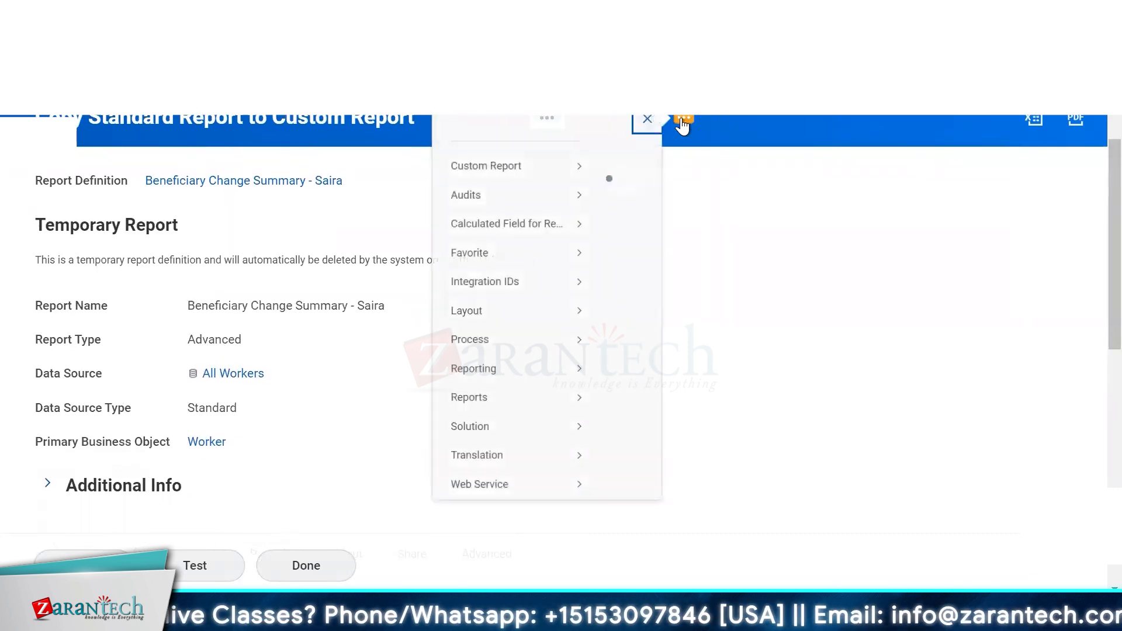
mouse_move(212, 194)
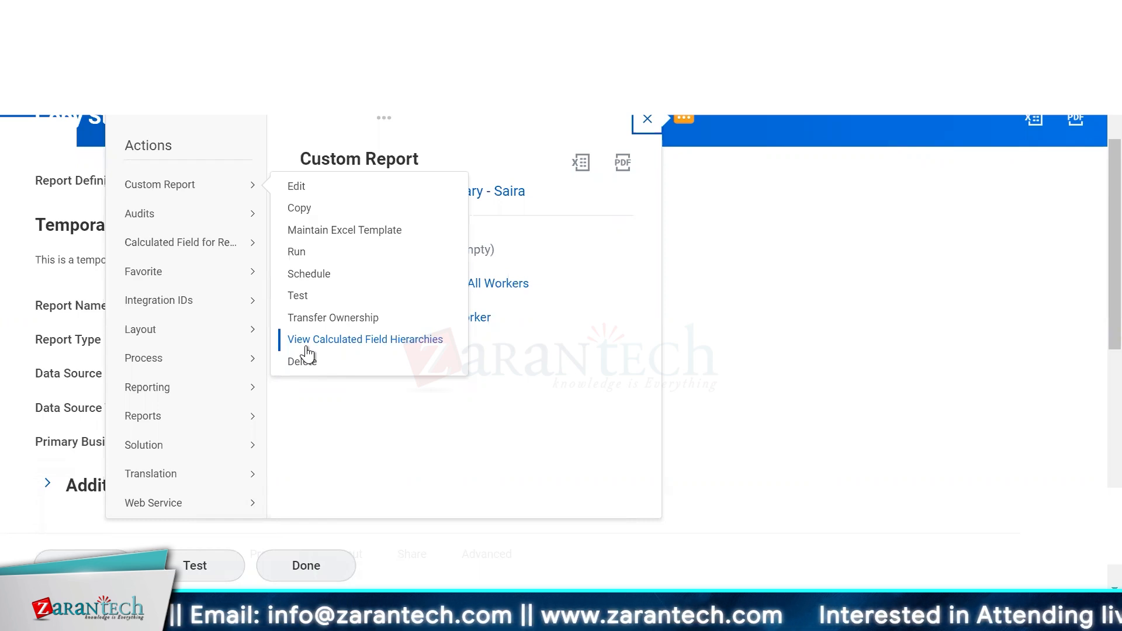
scroll(1095, 121, up, 2)
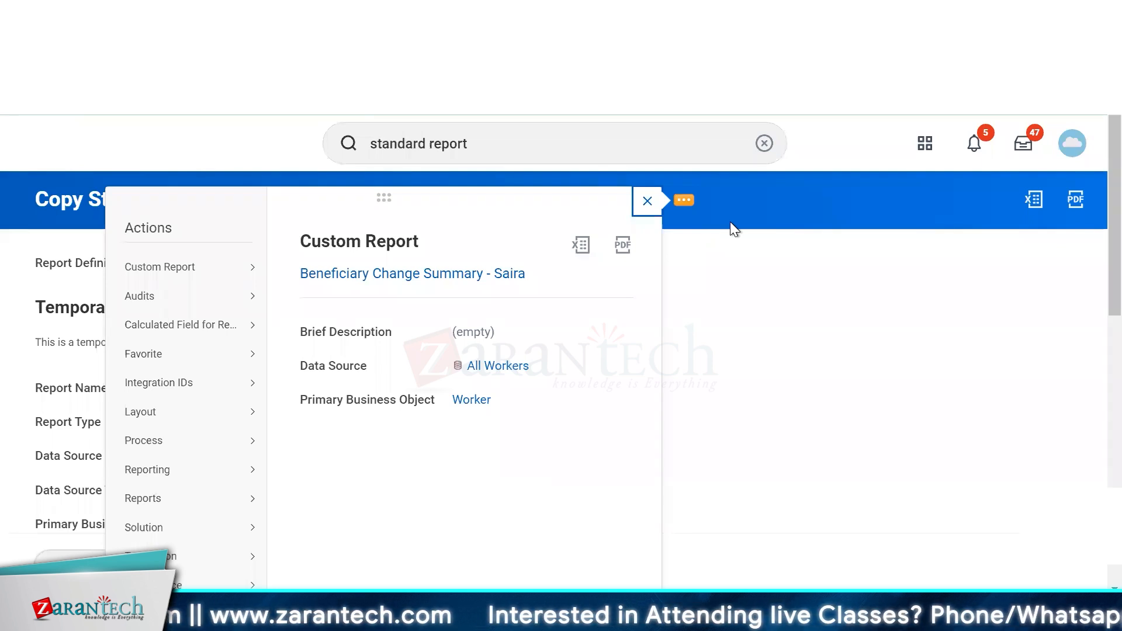
click(759, 273)
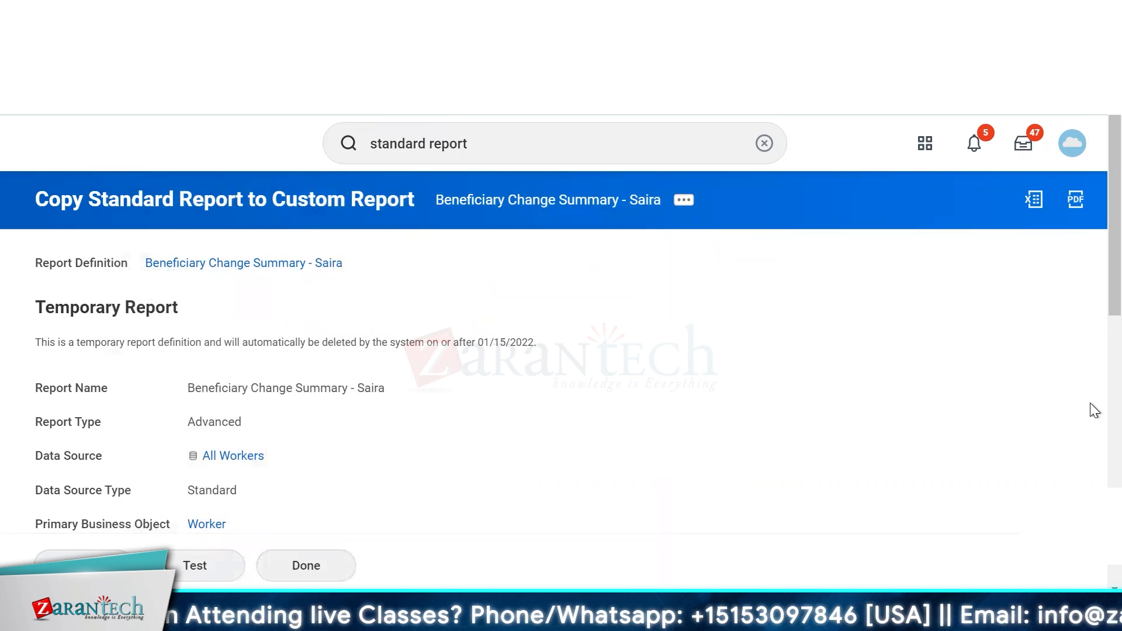
Step: Open the Worker field from the report's column list and examine its description, source, category and authorized usage
scroll(1091, 408, down, 7)
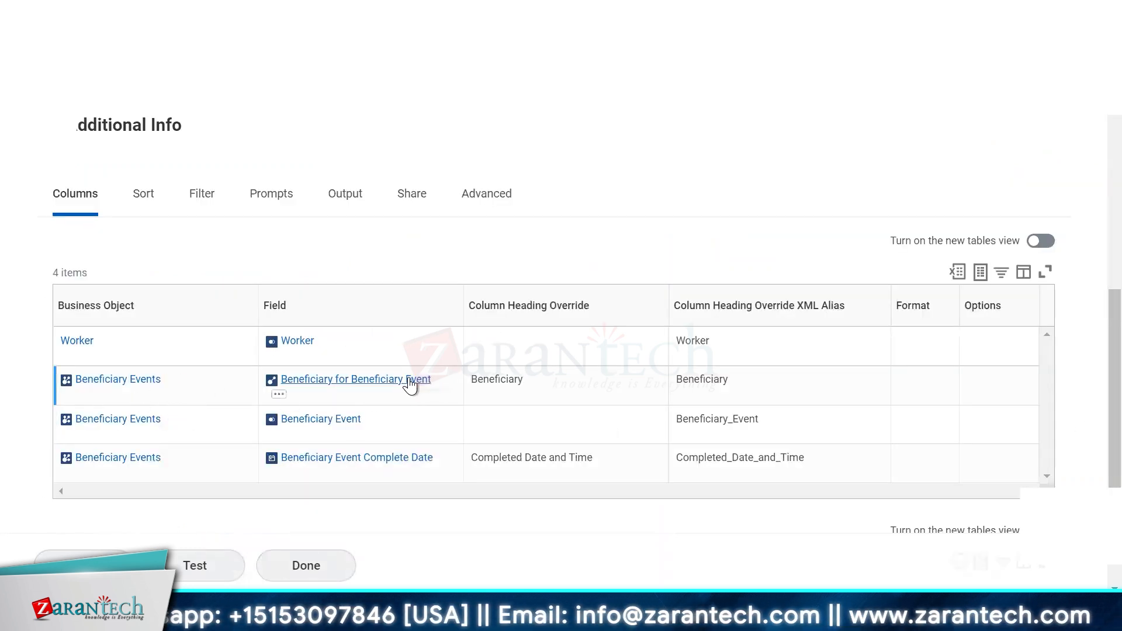
click(309, 350)
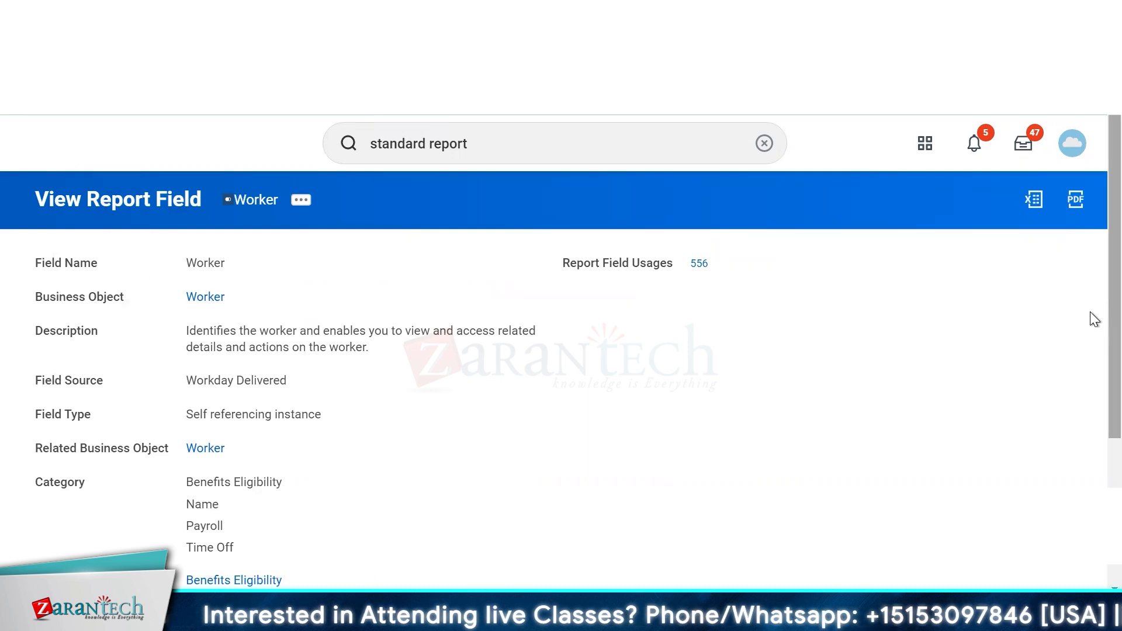
scroll(1090, 316, down, 1)
scroll(1090, 450, down, 3)
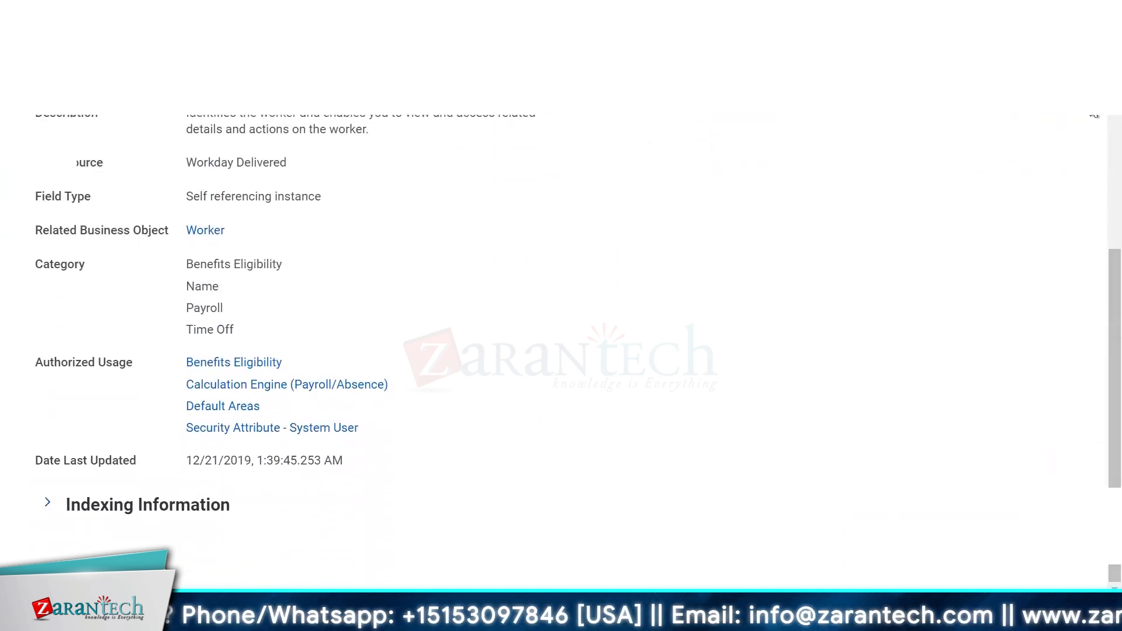
scroll(122, 161, up, 4)
Step: Run Security Analysis for Securable Item and Account on the Worker report field for an employee's account with Show Details enabled
click(302, 200)
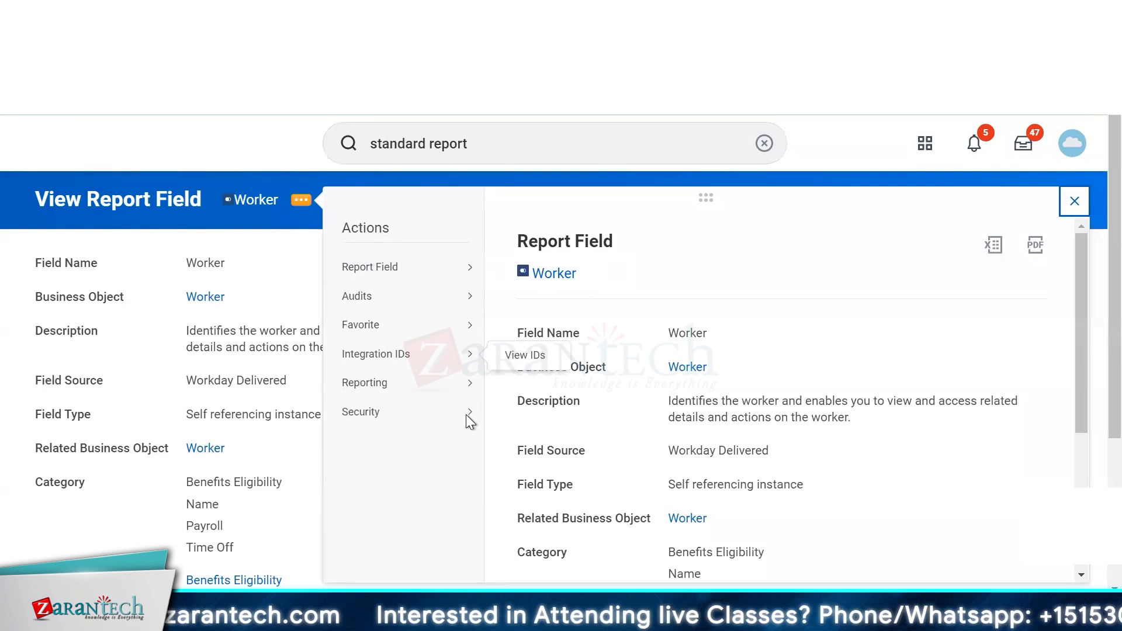
mouse_move(460, 415)
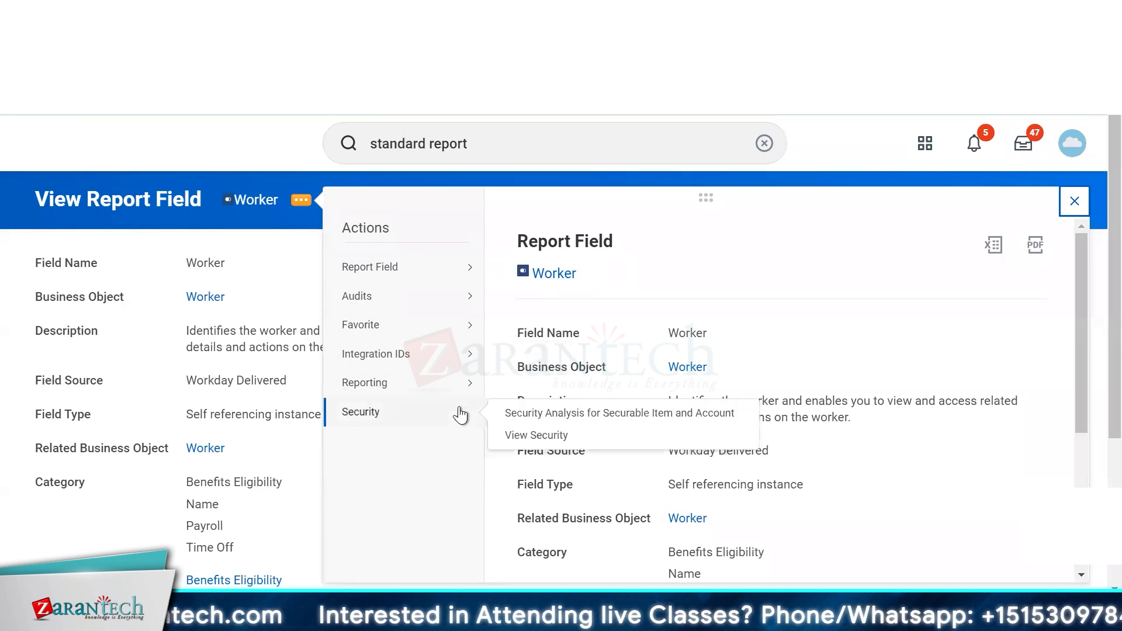
click(524, 417)
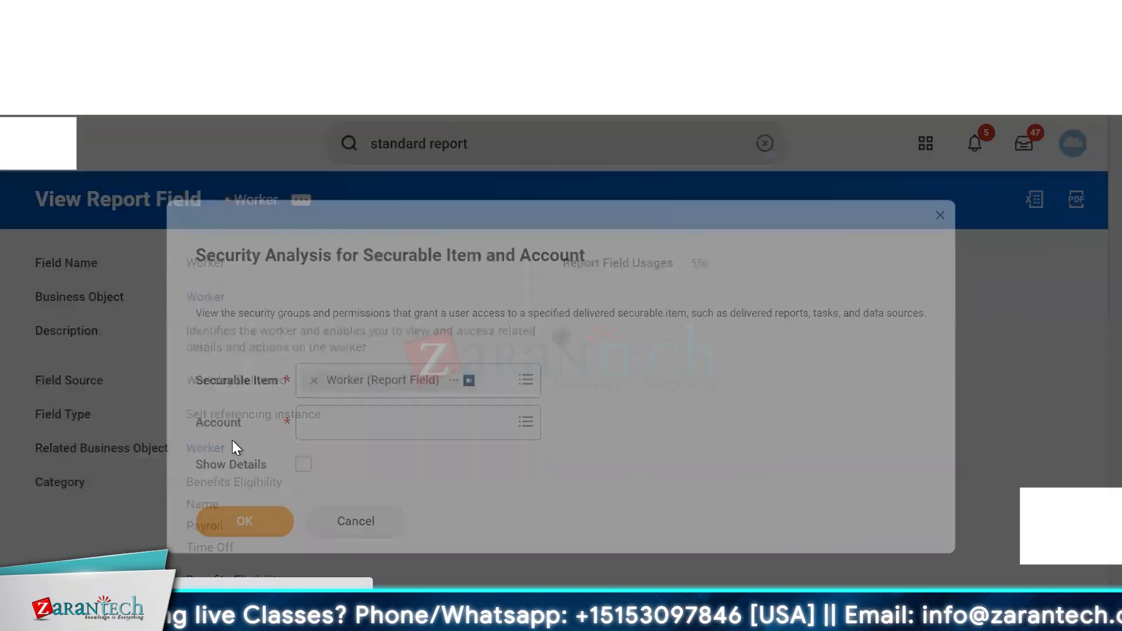
click(321, 424)
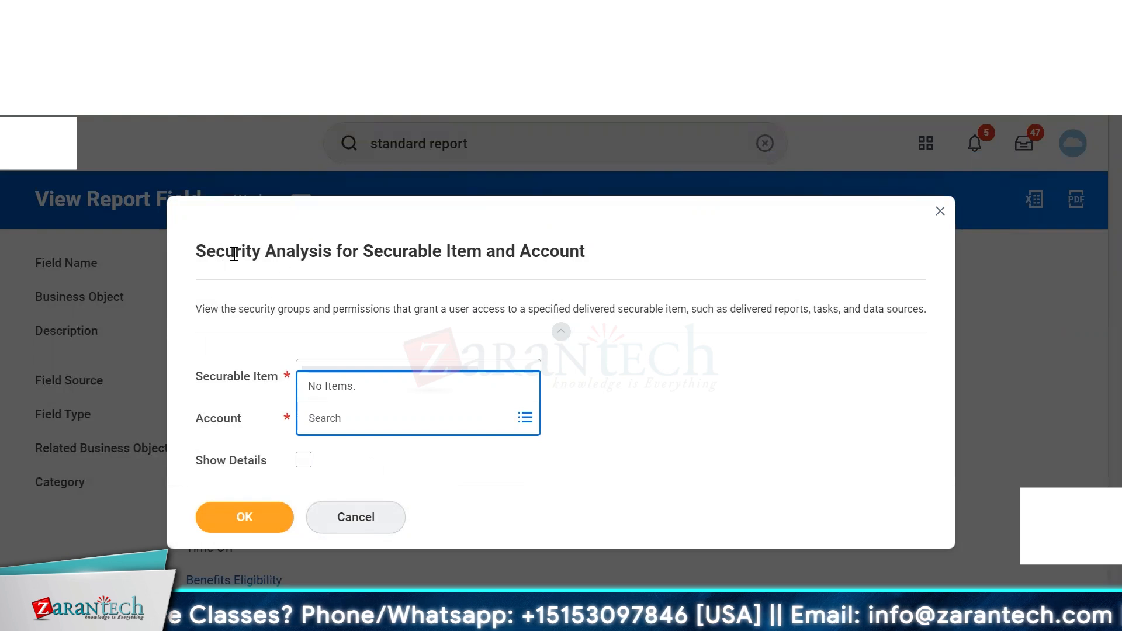
drag(190, 245, 624, 233)
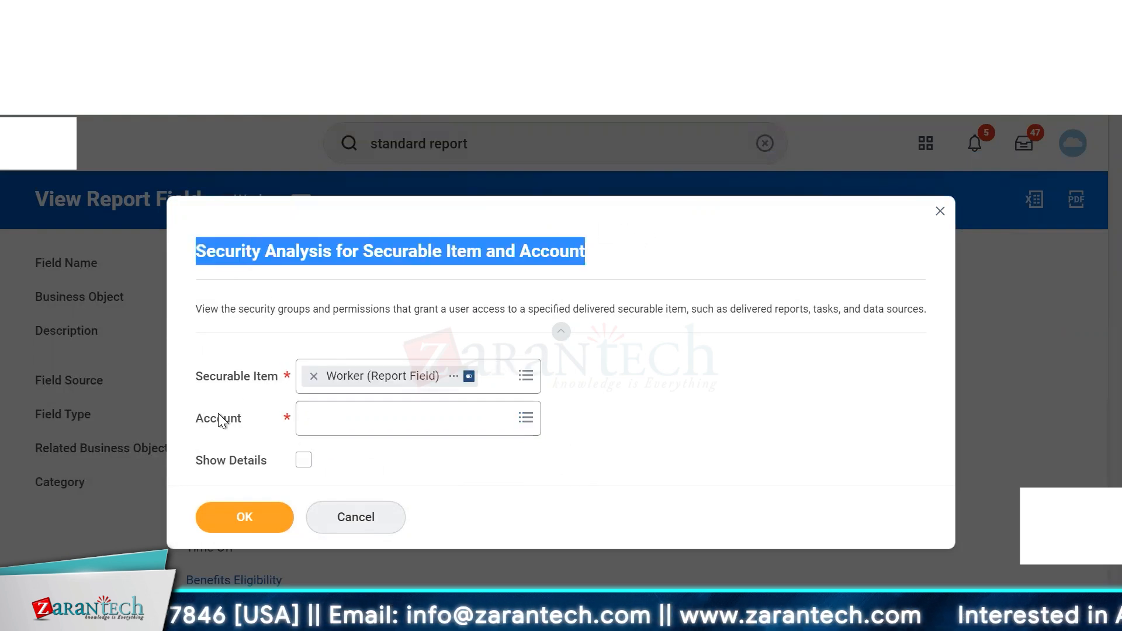
click(318, 428)
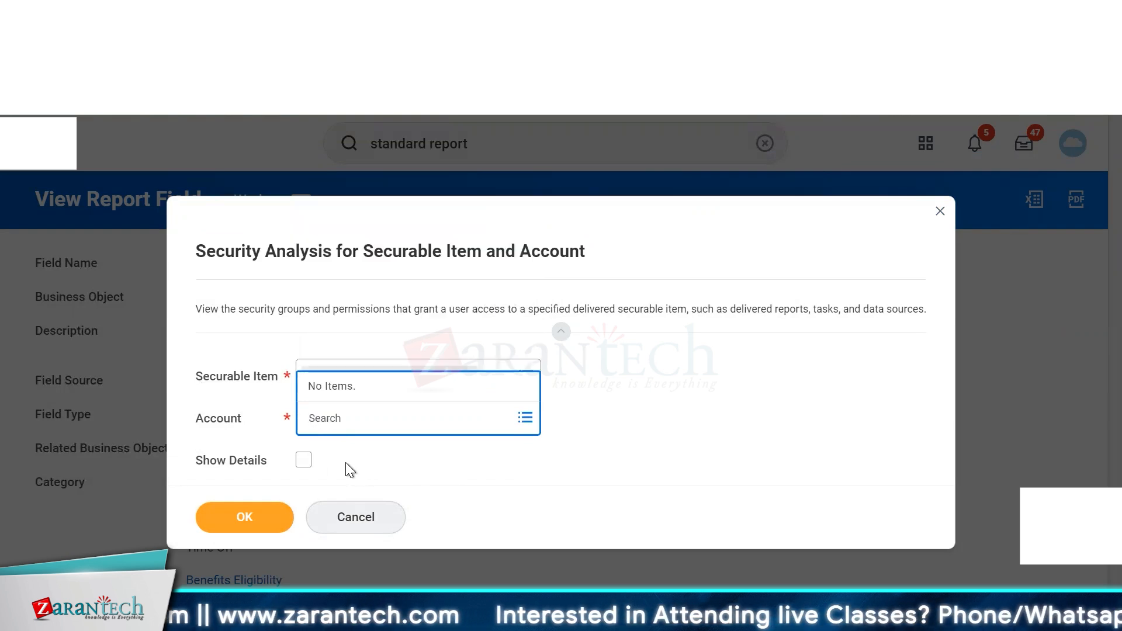
text(log)
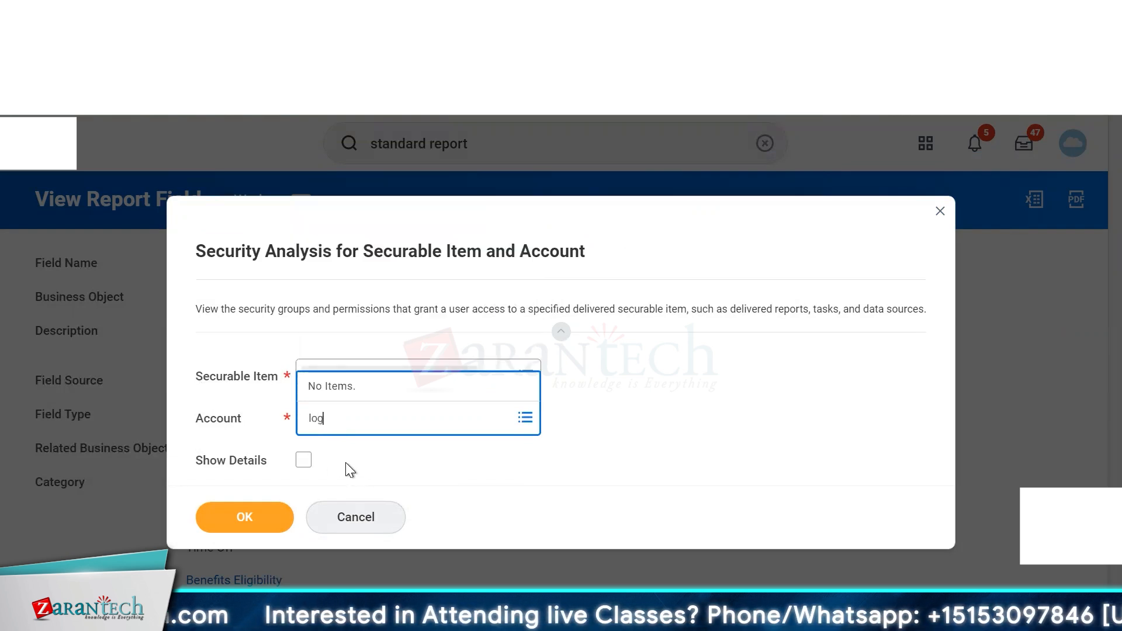
text(an mc)
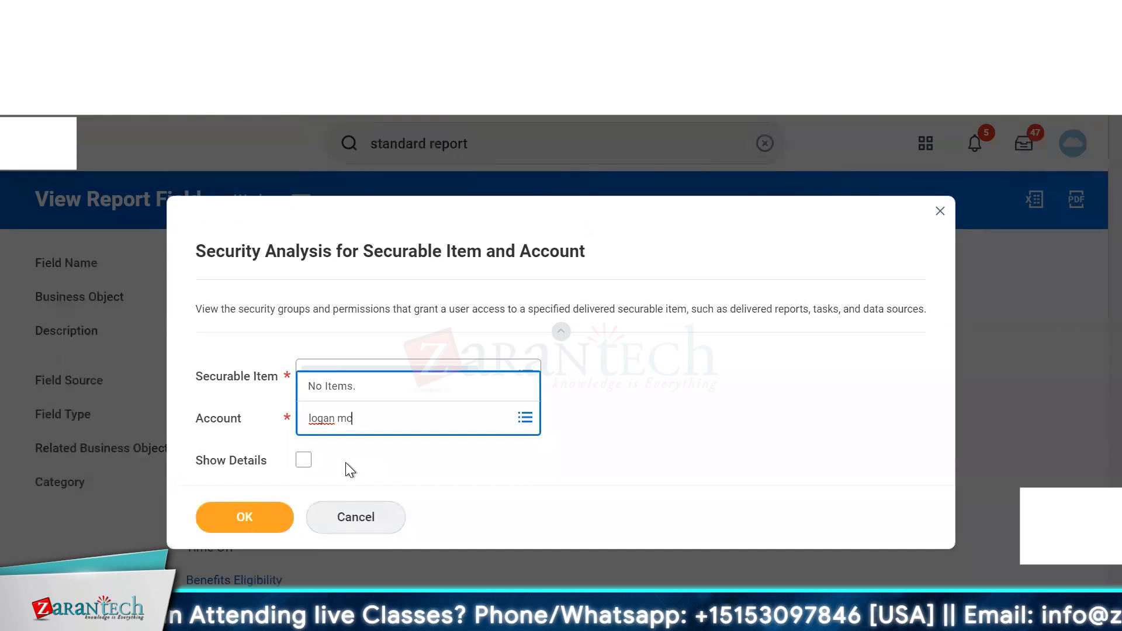
key(Return)
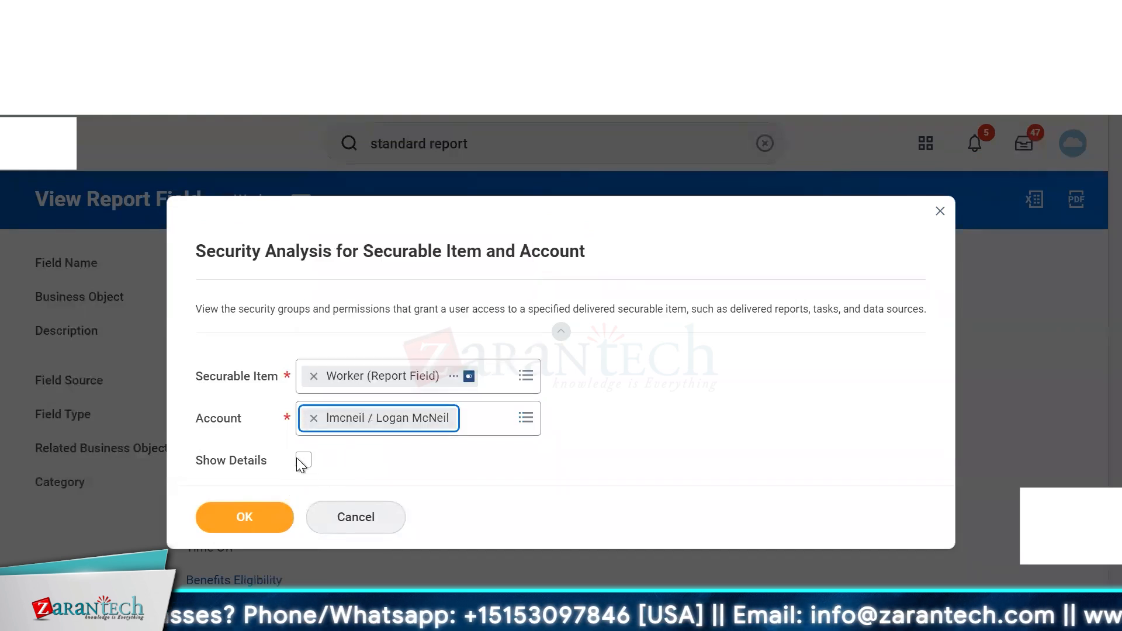
click(303, 460)
click(233, 515)
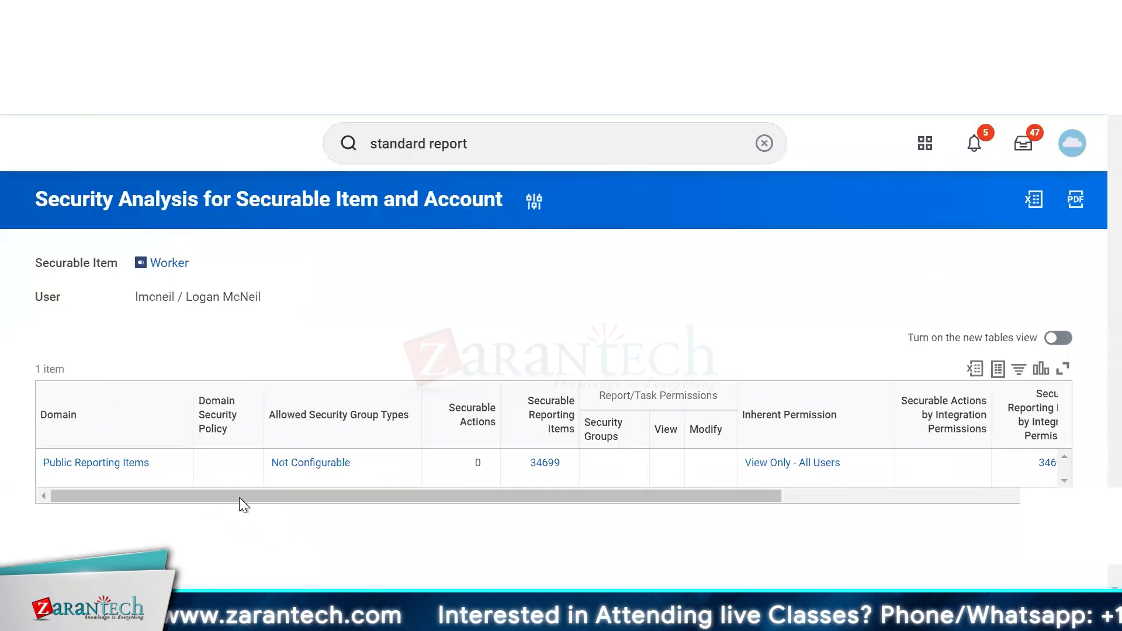
drag(342, 496, 93, 476)
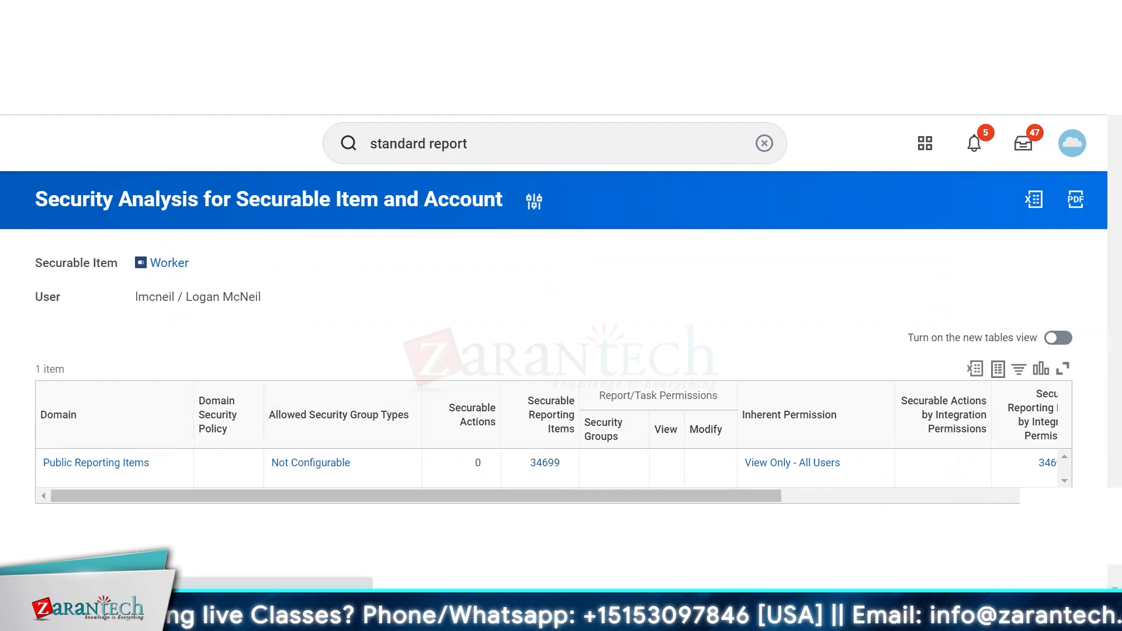
key(alt+Left)
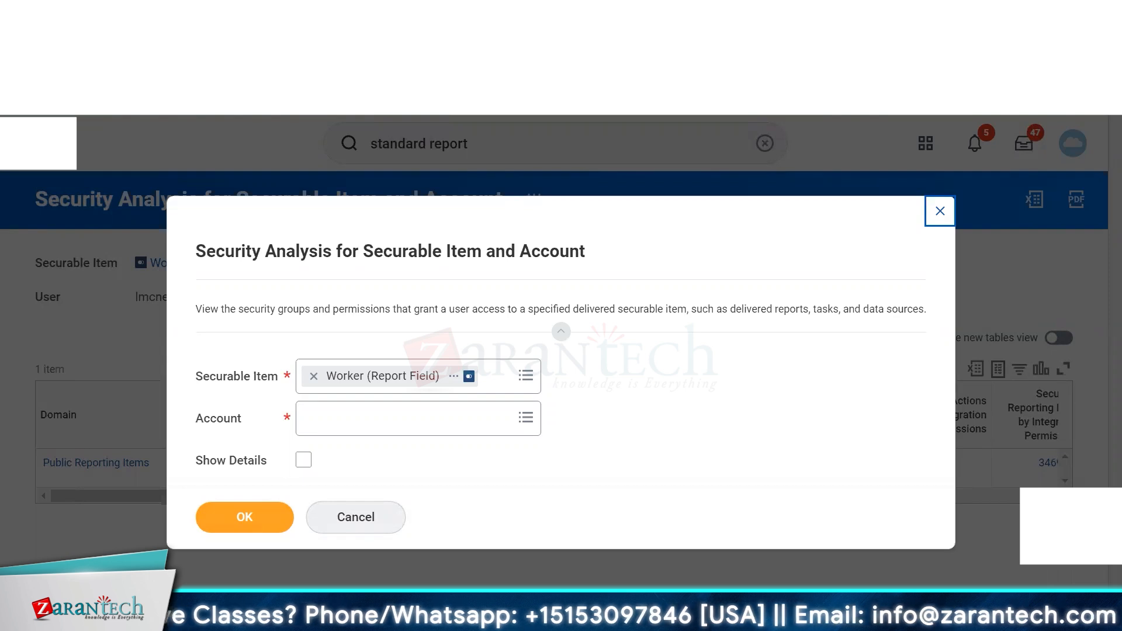
click(314, 376)
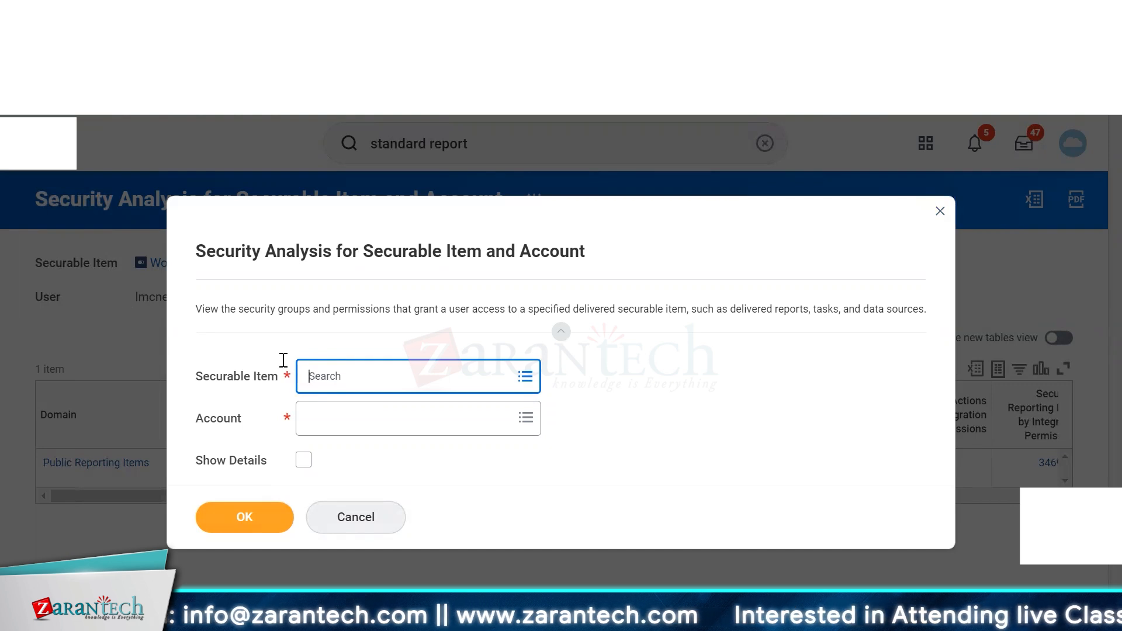
click(938, 220)
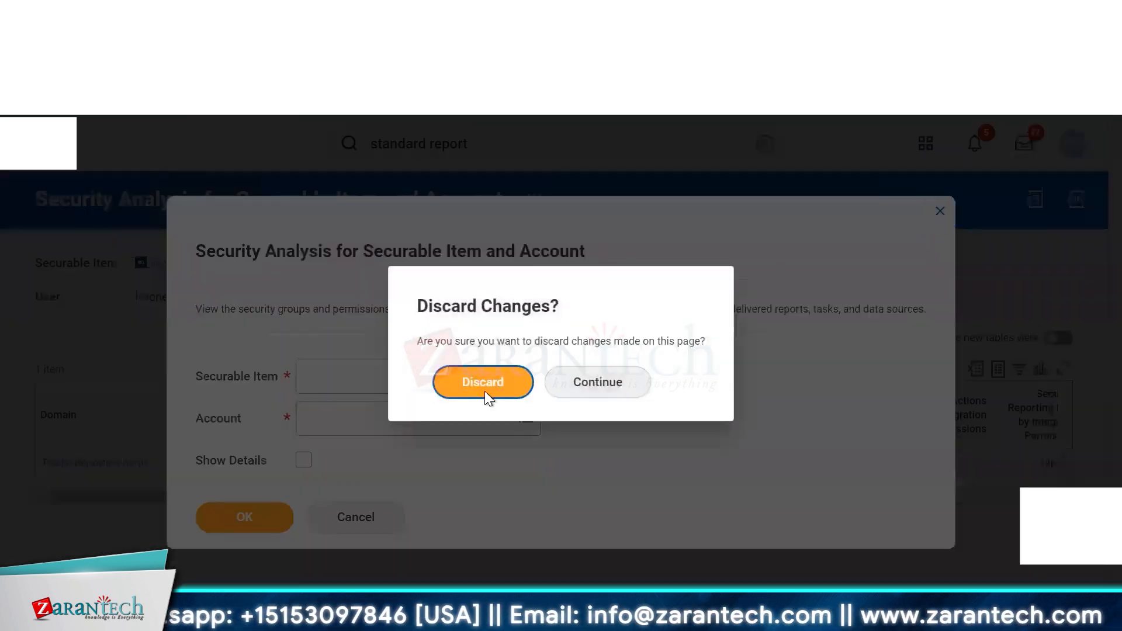
click(490, 390)
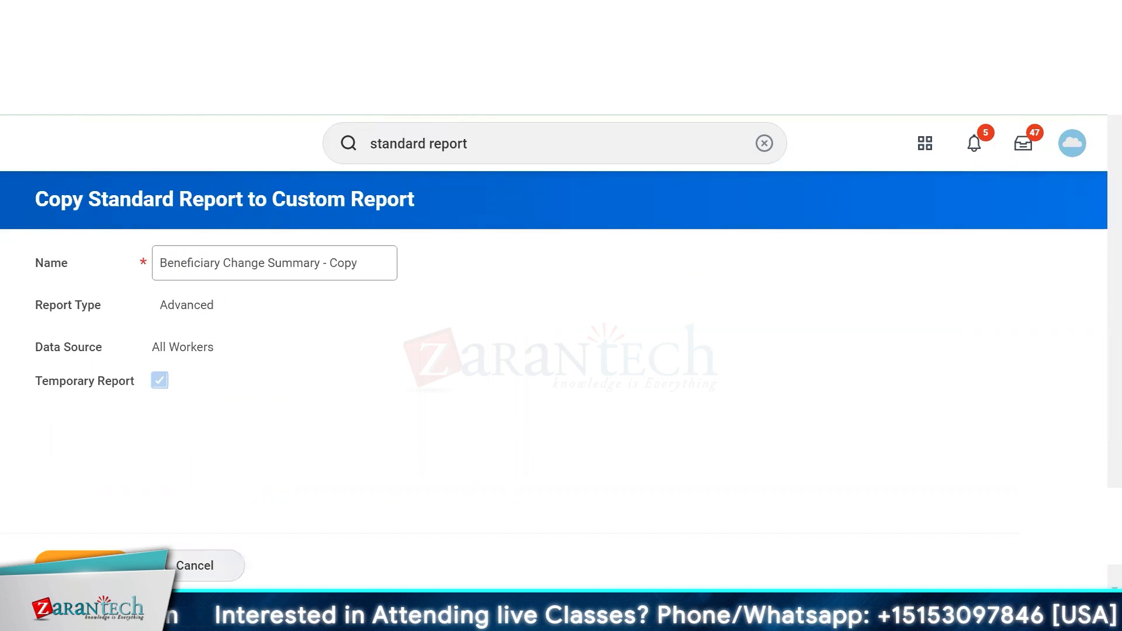
Step: Create the temporary report Beneficiary Change Summary - Copy and set its definition to be shared with specific authorized groups and users
click(82, 566)
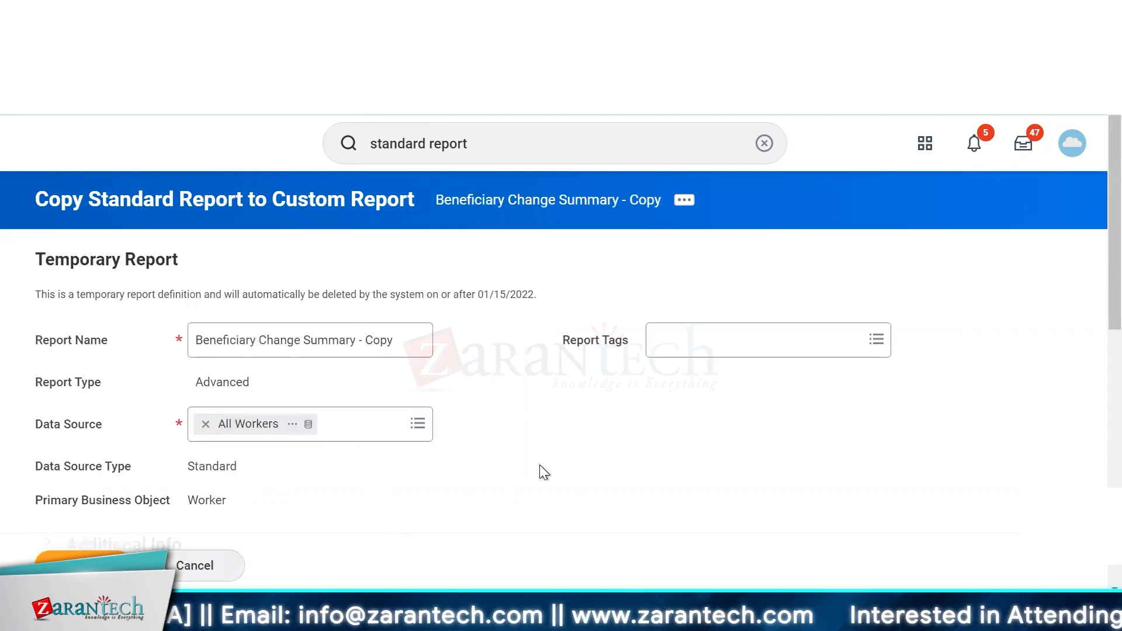
drag(1114, 266, 1089, 414)
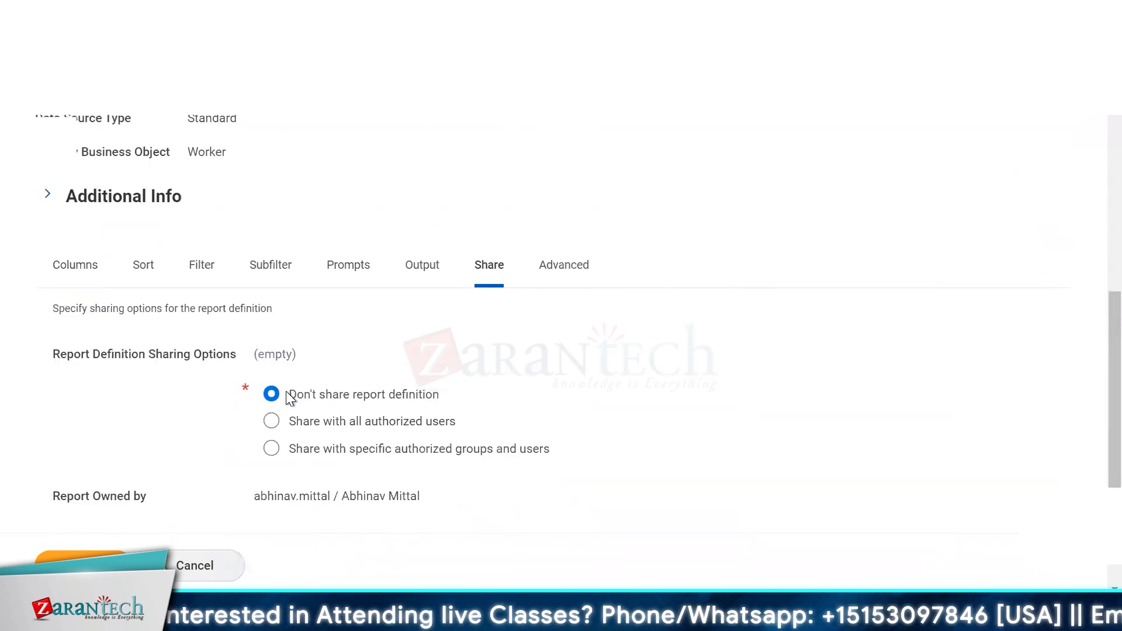
click(270, 394)
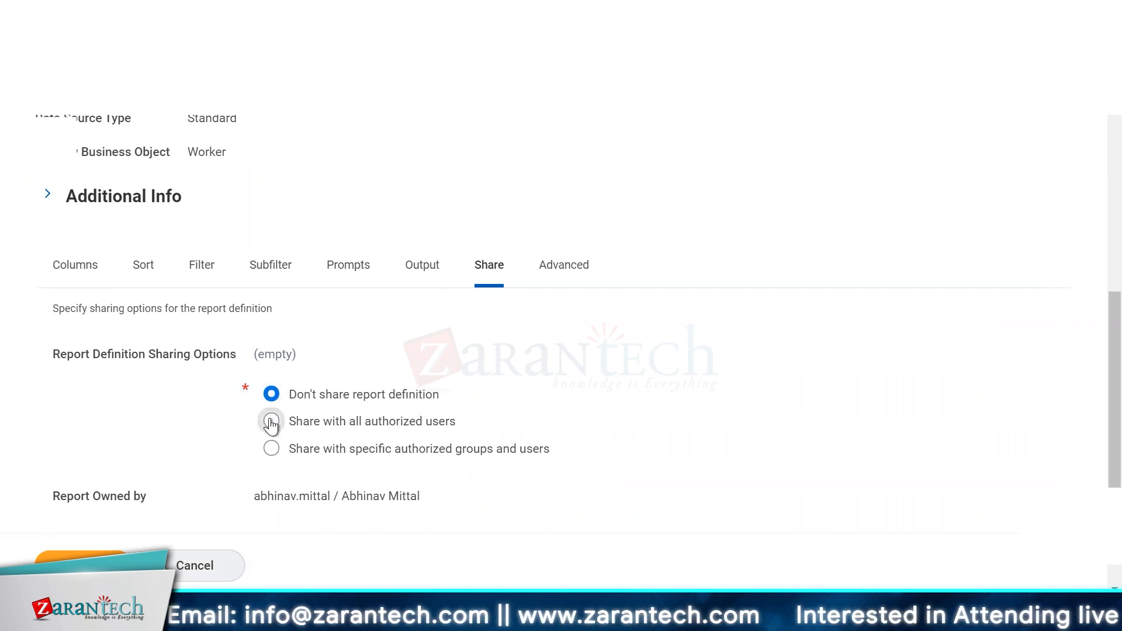
click(272, 449)
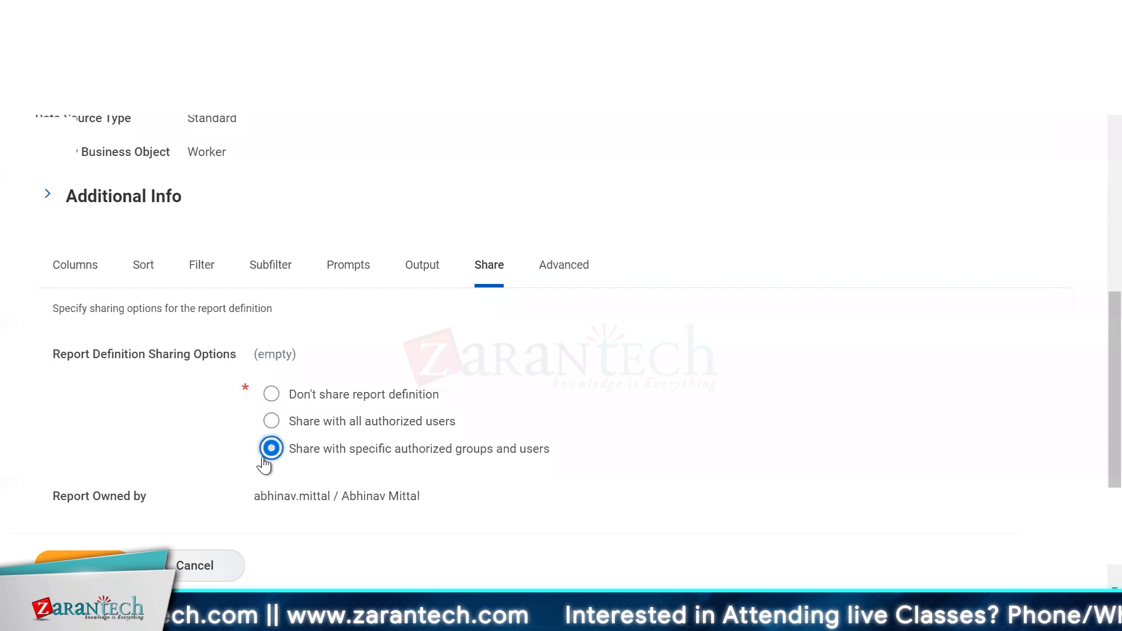
scroll(350, 493, up, 5)
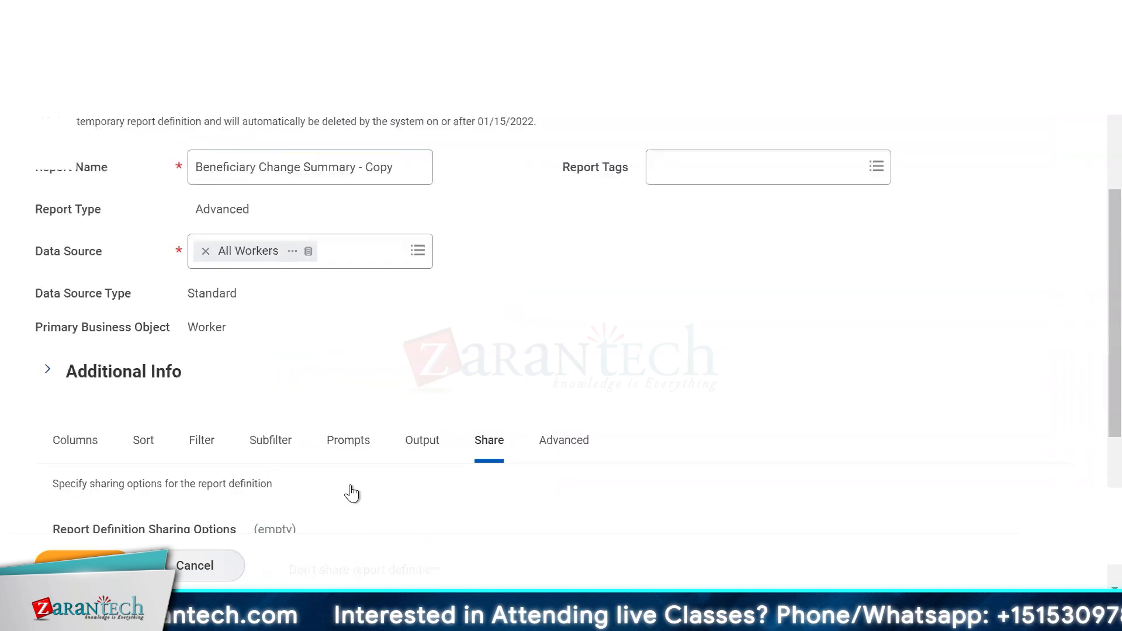
scroll(1095, 333, down, 6)
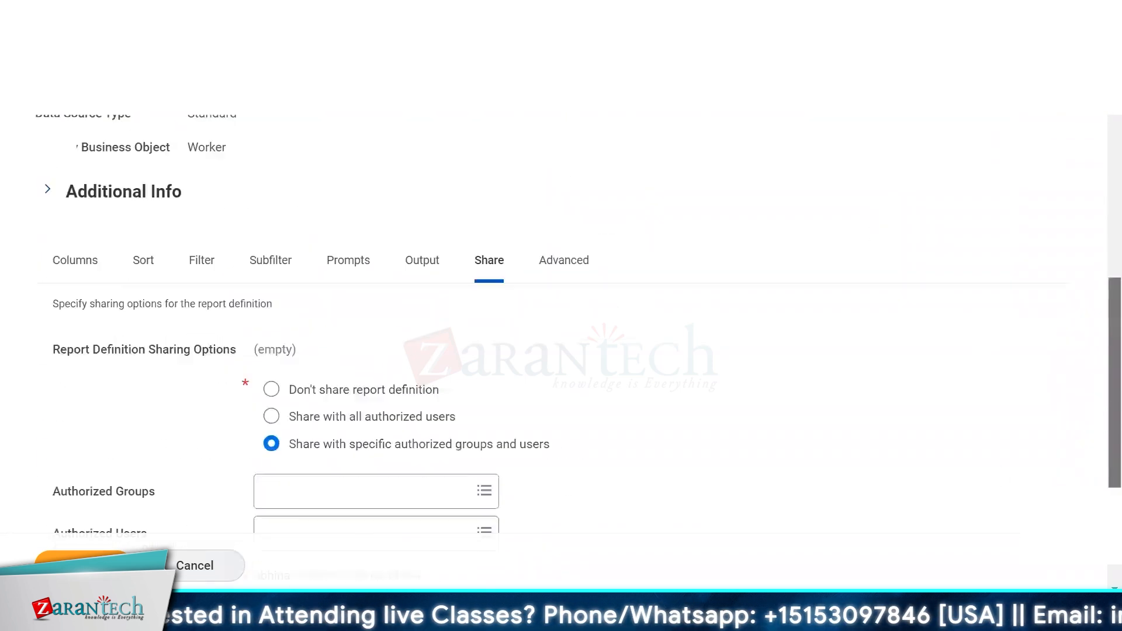
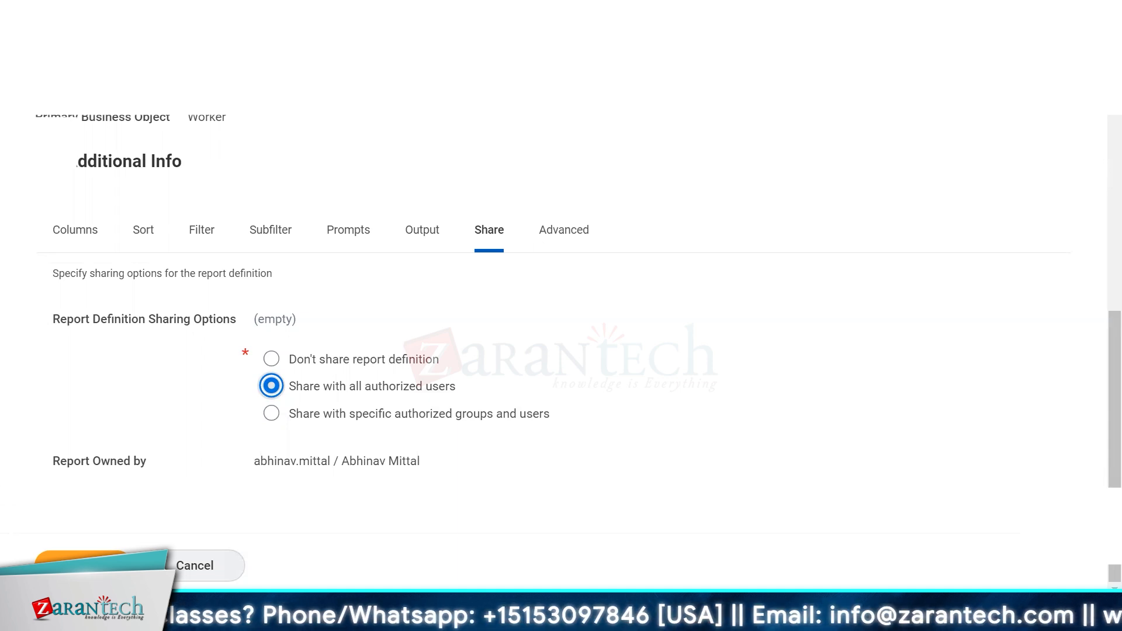
Step: Switch the report definition sharing from all authorized users back to specific authorized groups and users, and recheck the report's settings
click(271, 414)
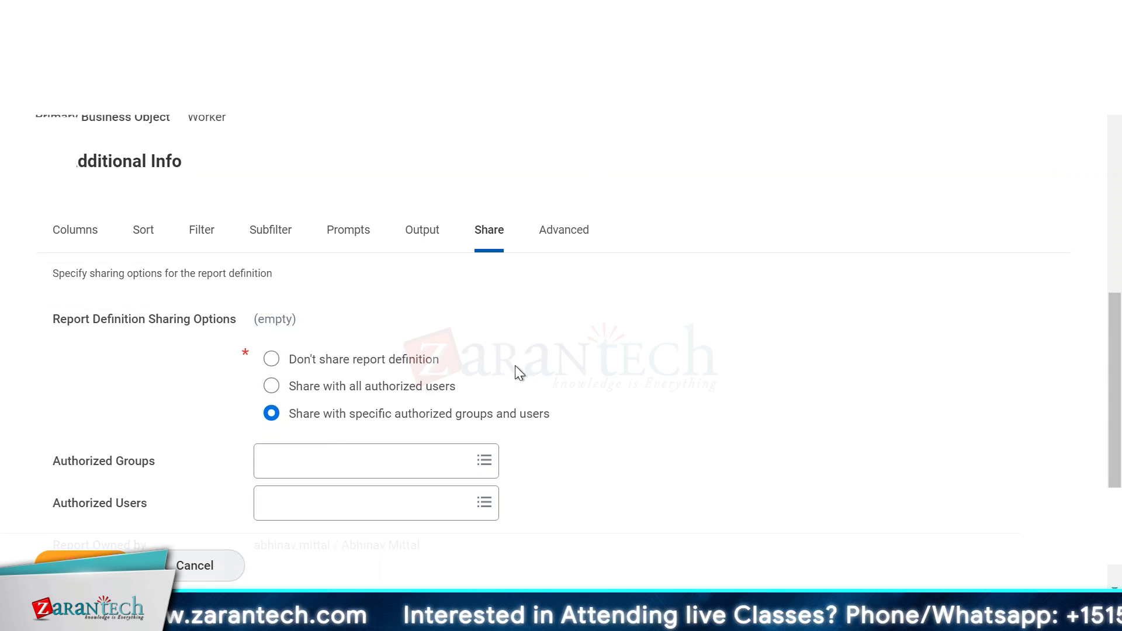
scroll(518, 372, down, 2)
scroll(1094, 136, up, 10)
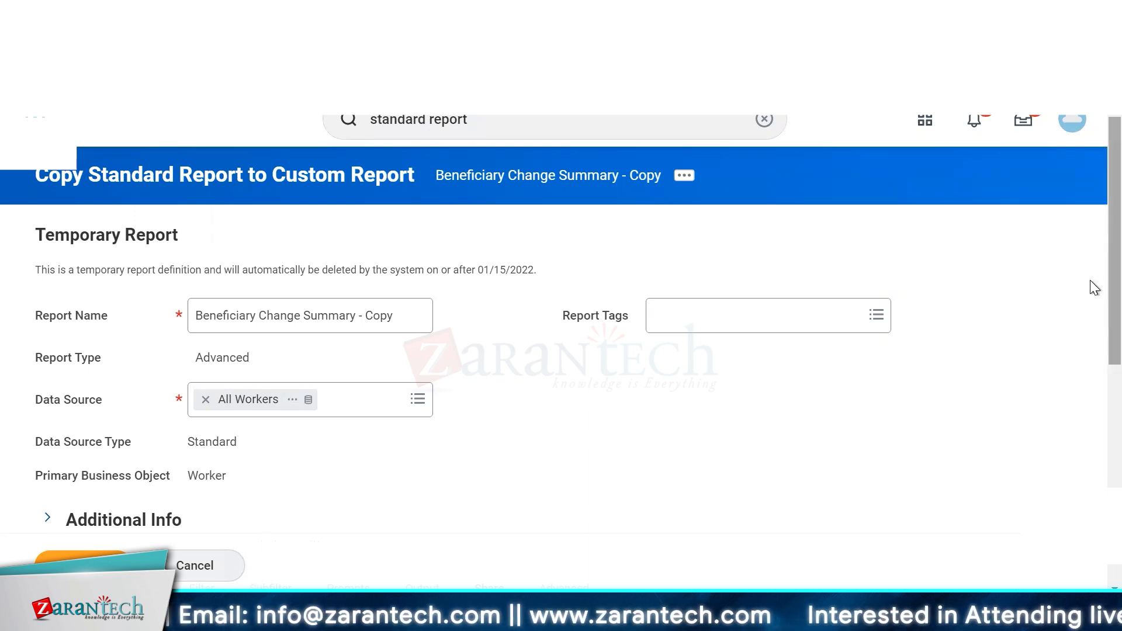
scroll(1089, 279, down, 5)
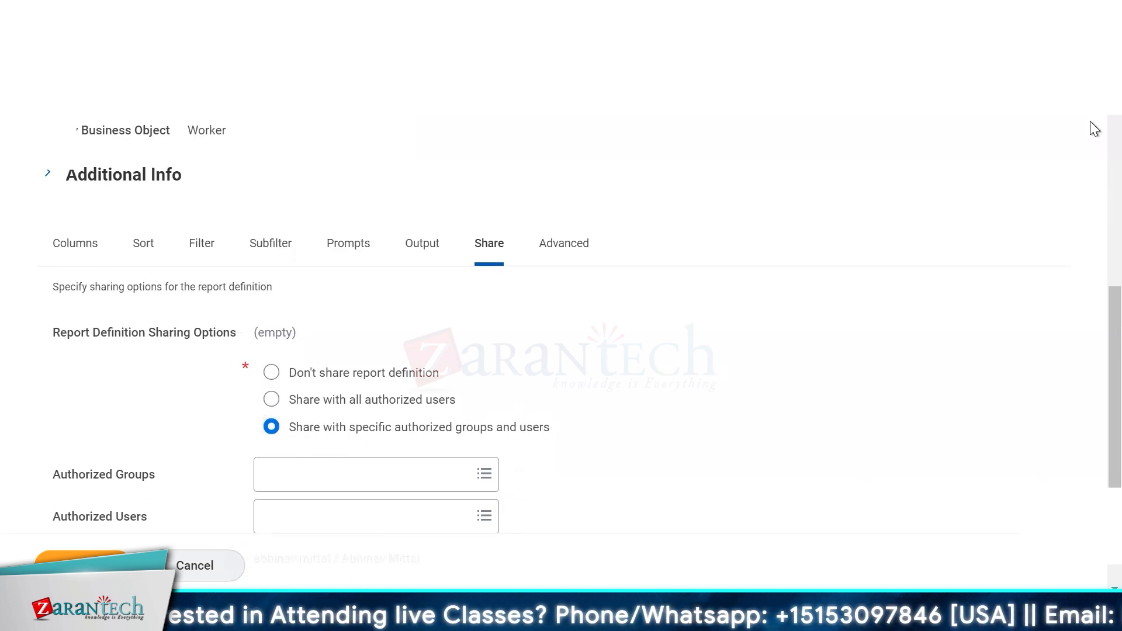
scroll(1089, 121, up, 6)
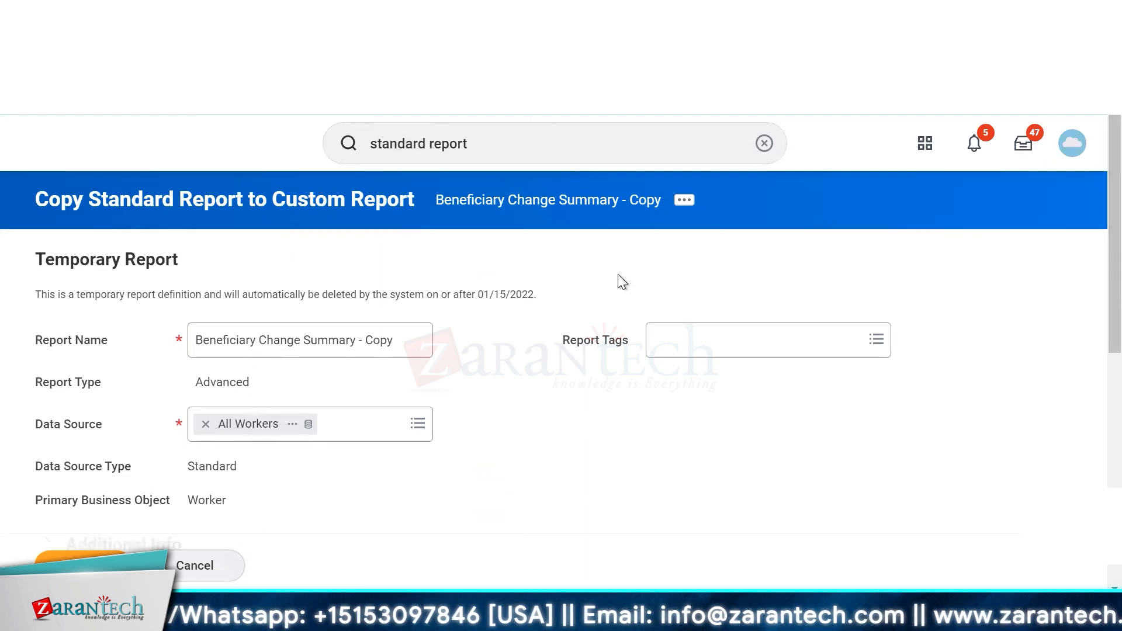
Step: Submit the temporary report definition Beneficiary Change Summary - Copy
click(684, 201)
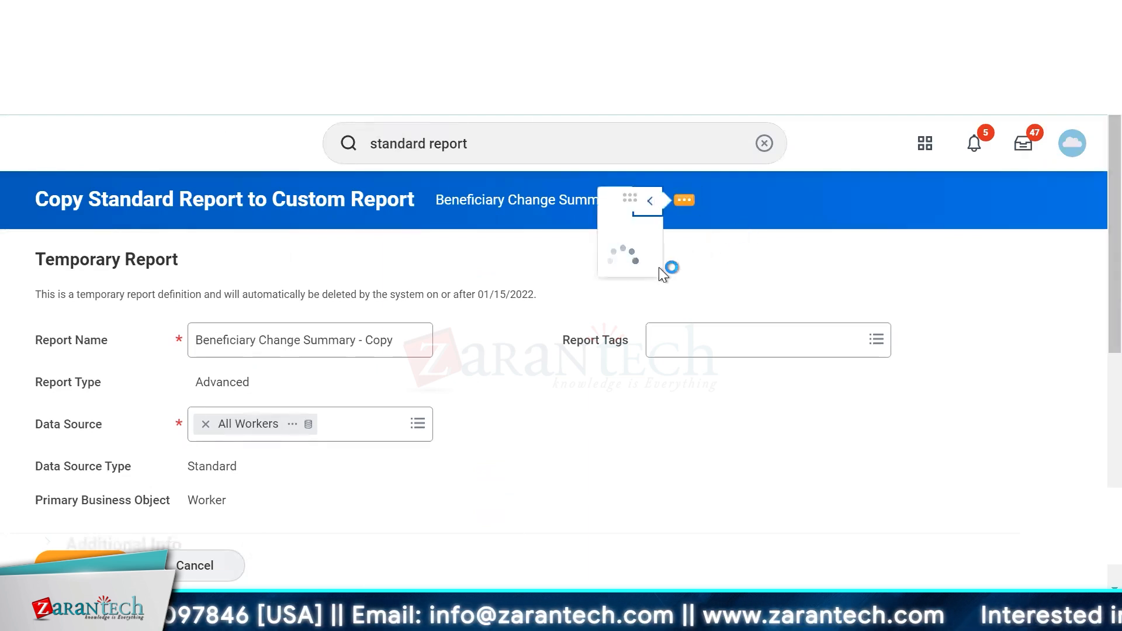
click(649, 201)
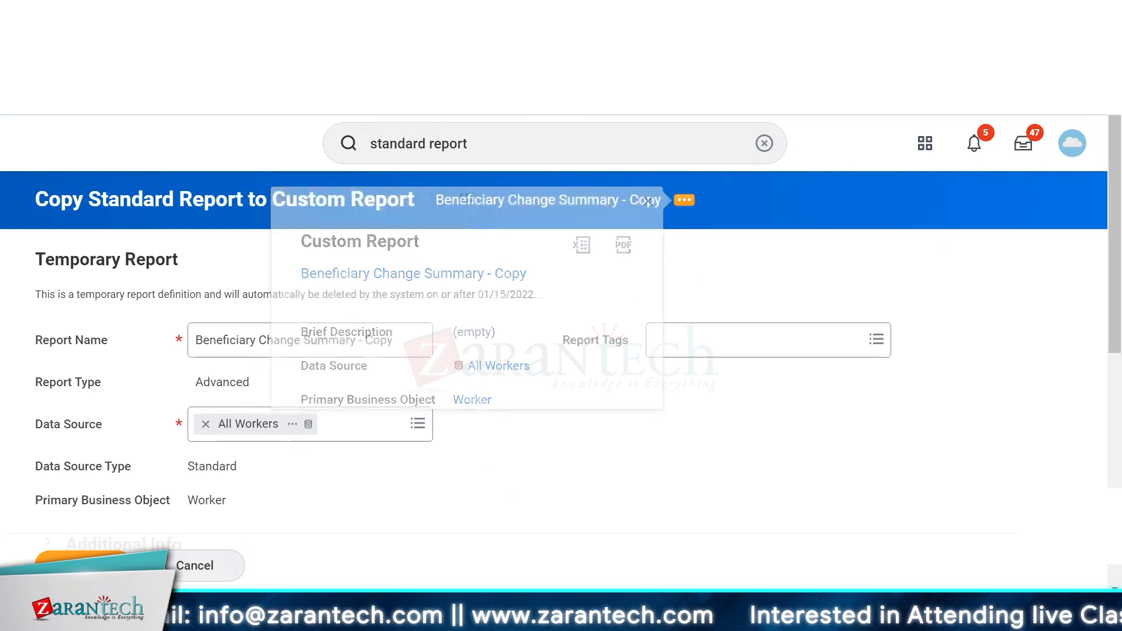
click(179, 568)
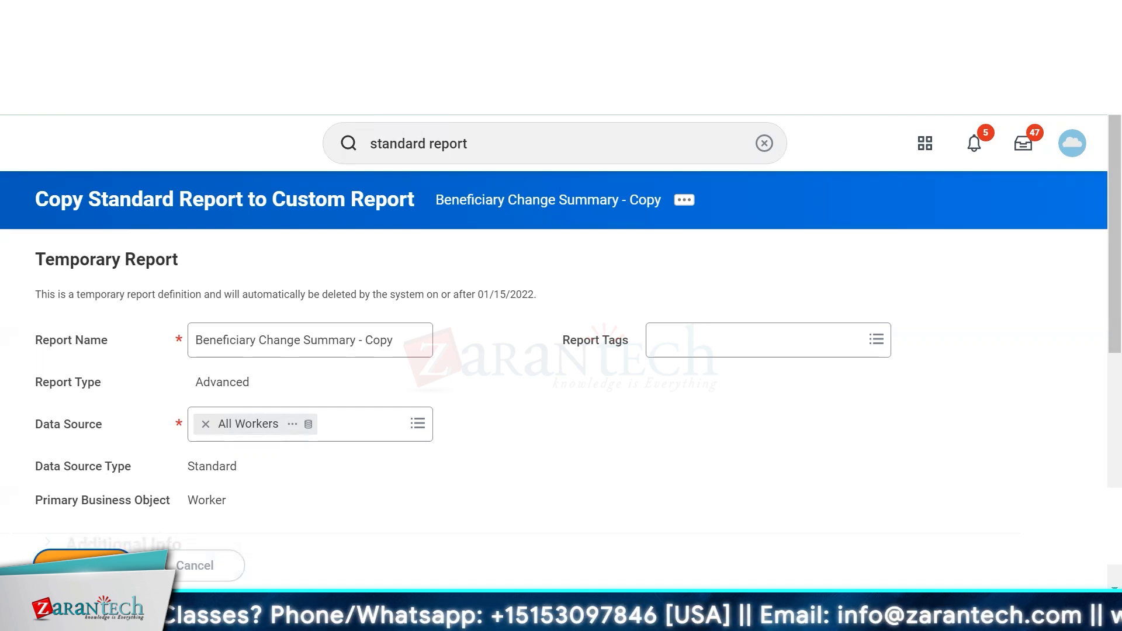
Step: Start scheduling the Beneficiary Change Summary - Copy report with the run frequency Run Once in the Future
click(683, 206)
mouse_move(225, 519)
mouse_move(222, 270)
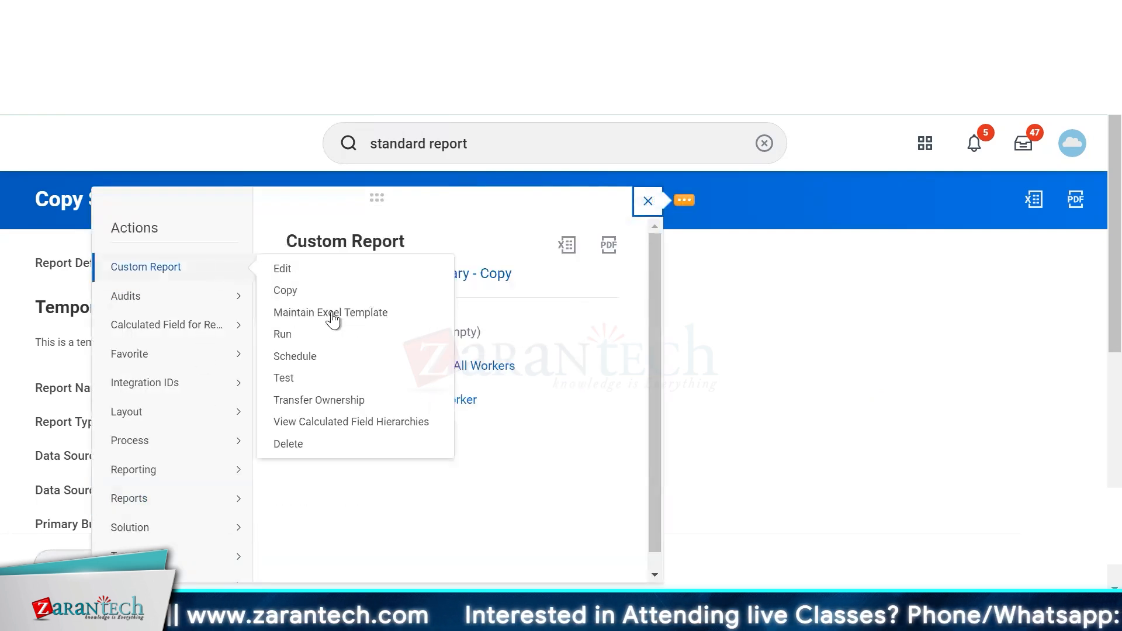
click(319, 360)
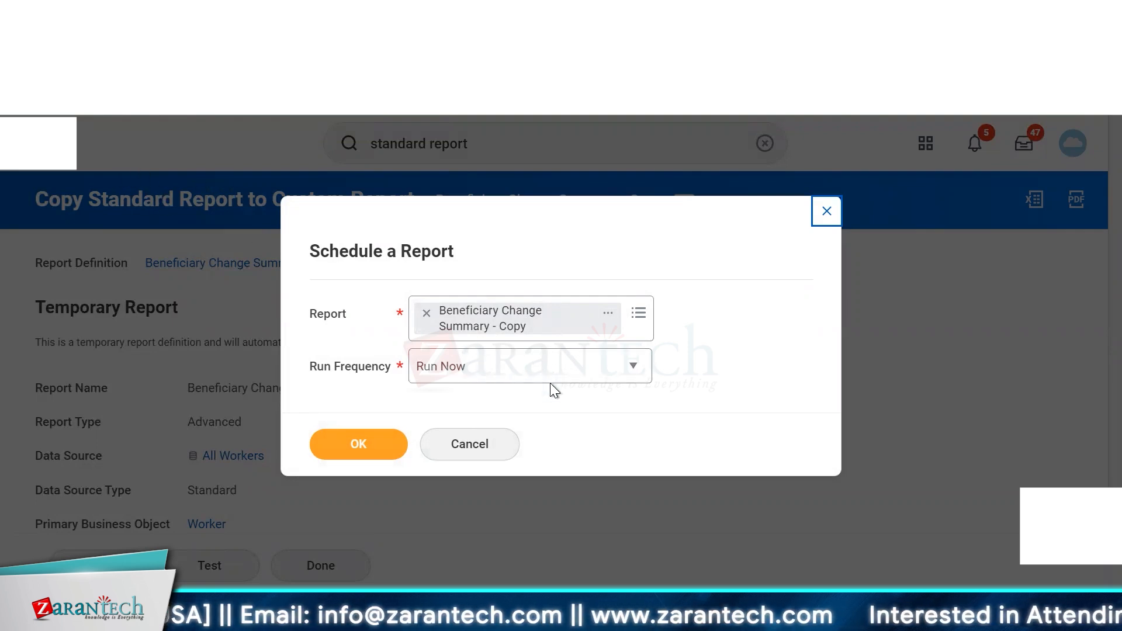
click(572, 381)
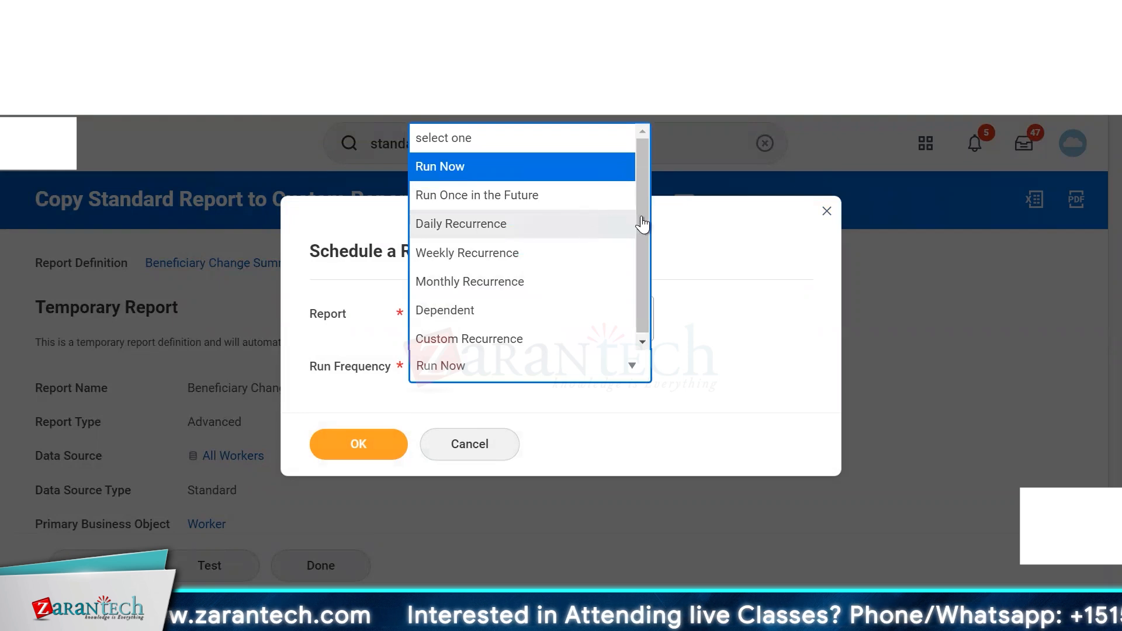
drag(643, 260, 503, 246)
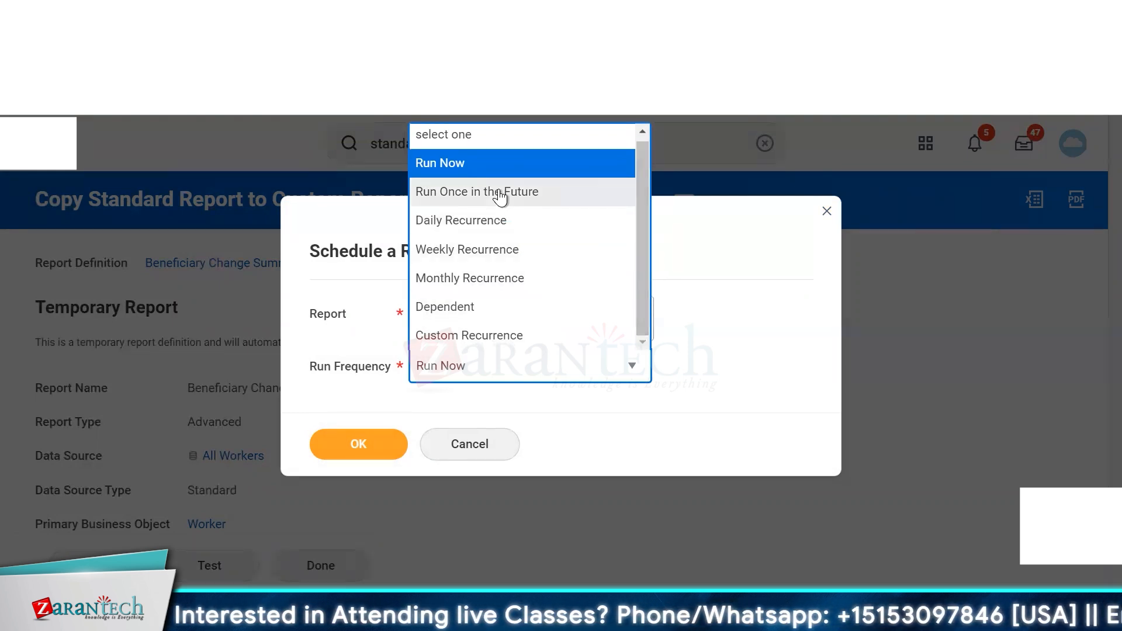
click(500, 192)
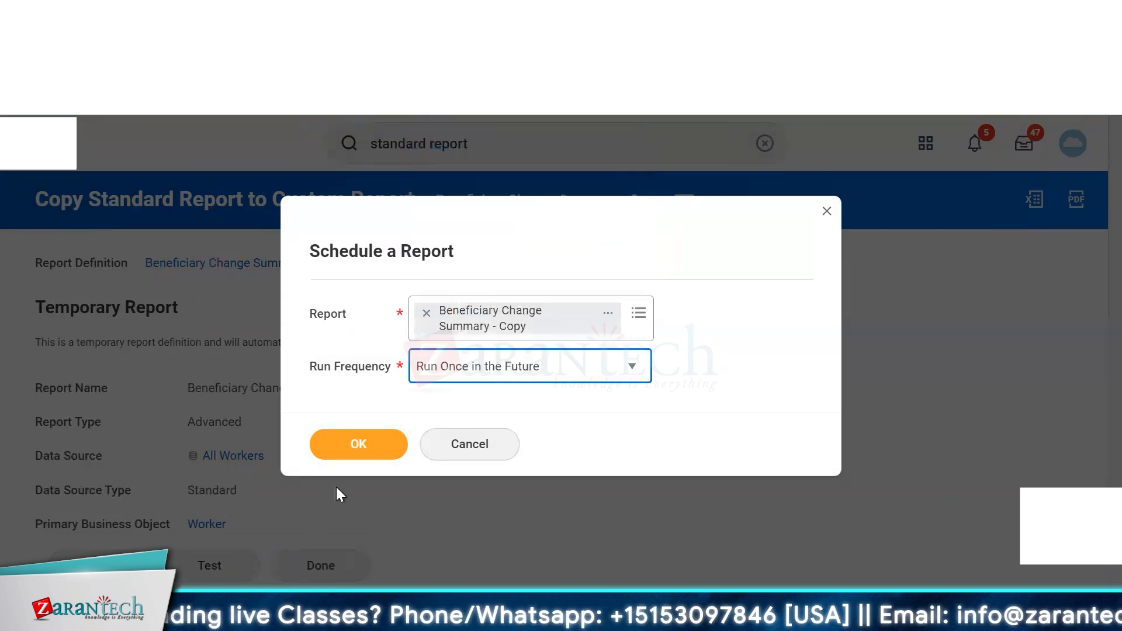
click(357, 443)
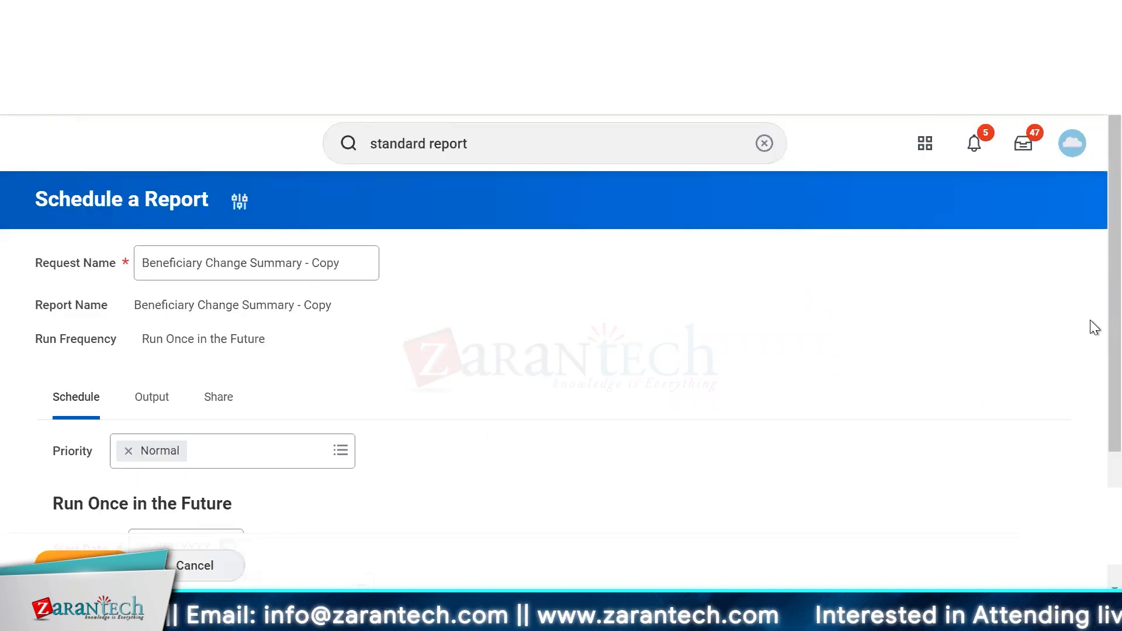
Step: Review the request's schedule and output settings, and choose to share the report output with other users
scroll(1089, 321, down, 3)
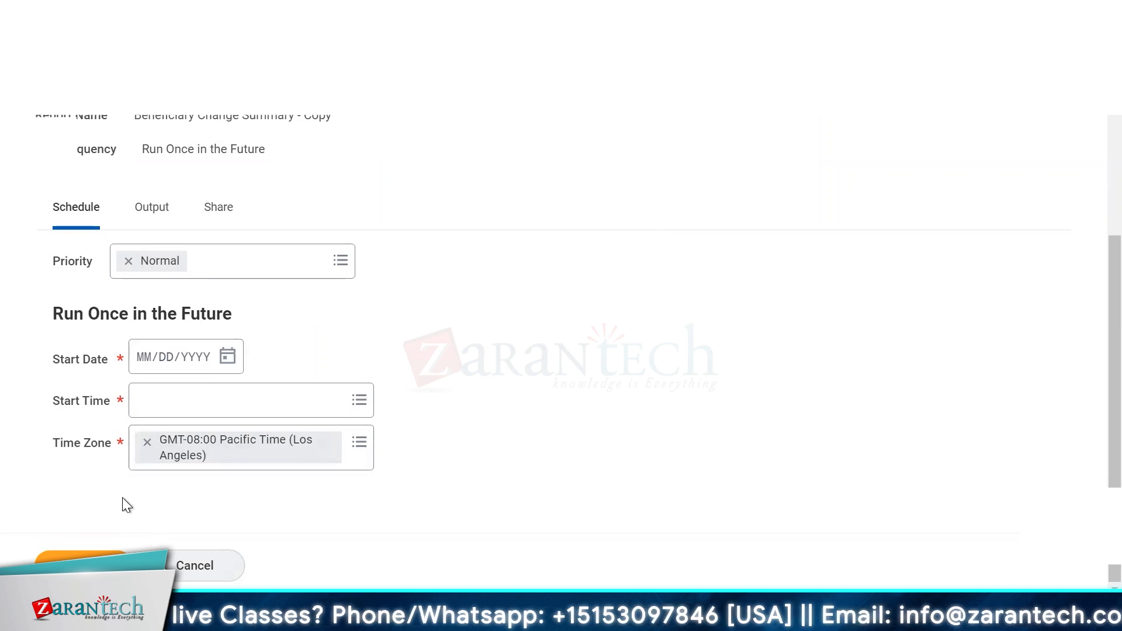
click(163, 208)
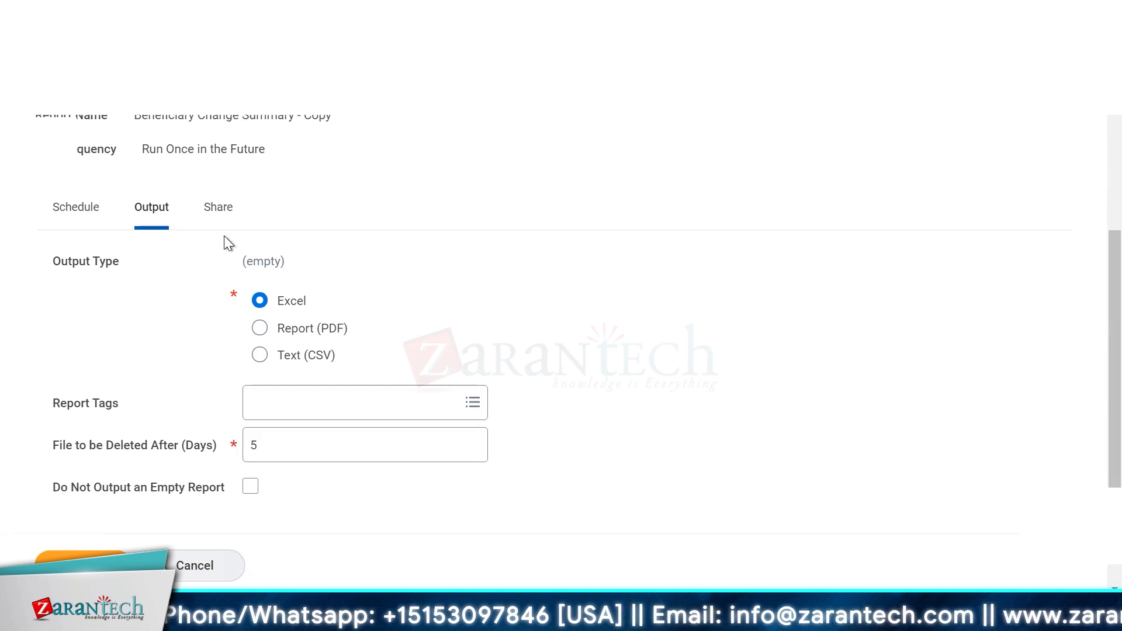
click(220, 209)
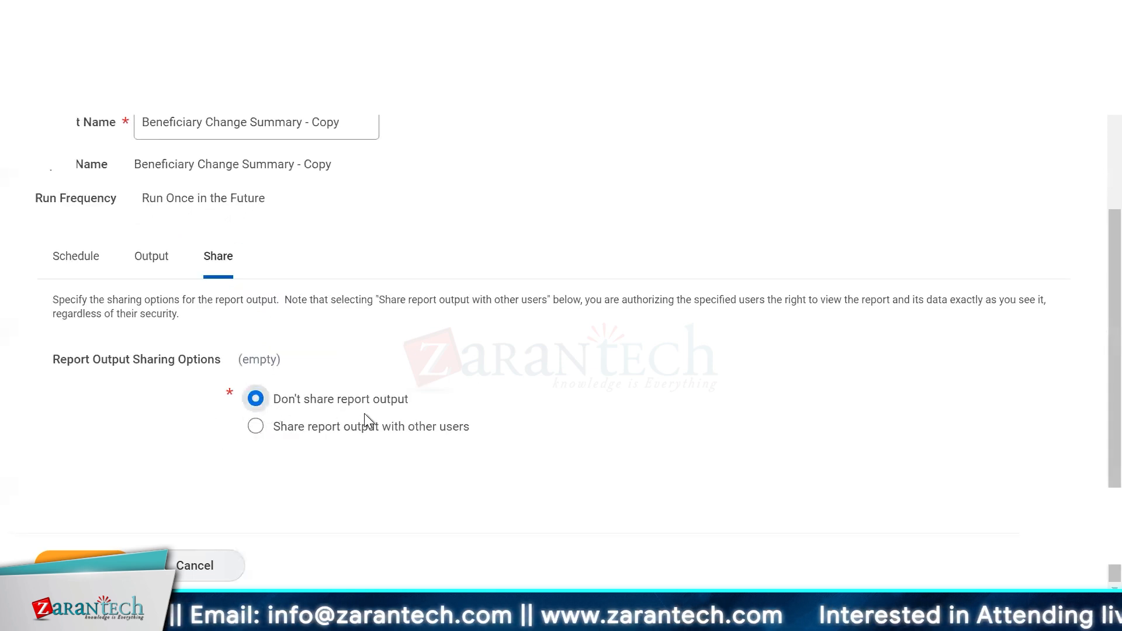
click(255, 428)
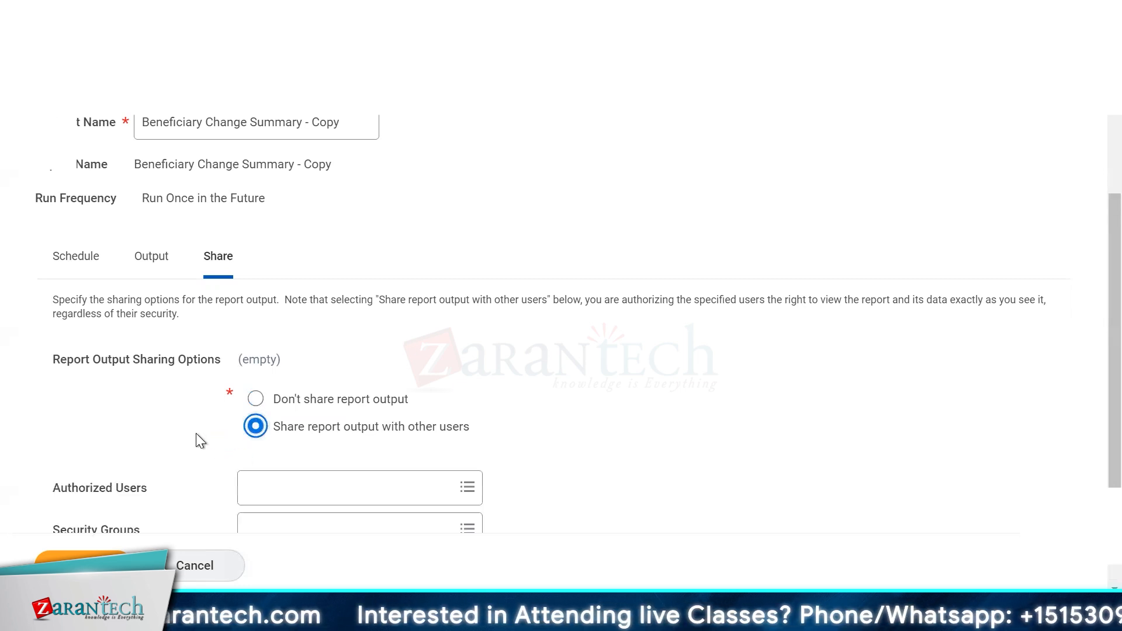
scroll(184, 423, up, 3)
scroll(174, 425, down, 3)
scroll(174, 426, up, 2)
scroll(188, 401, down, 3)
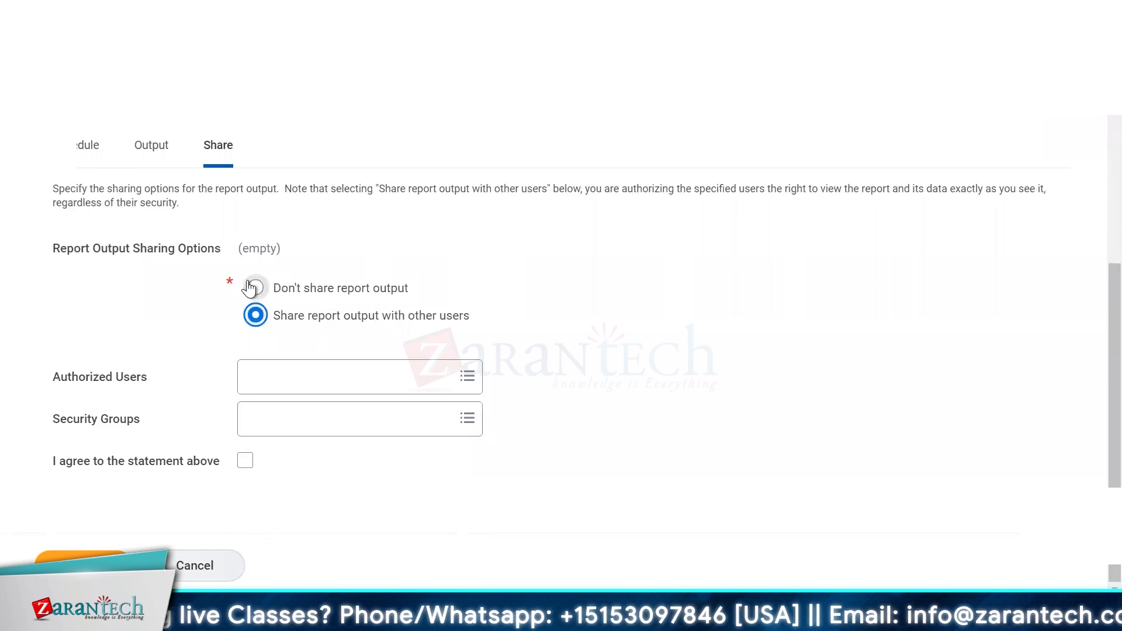
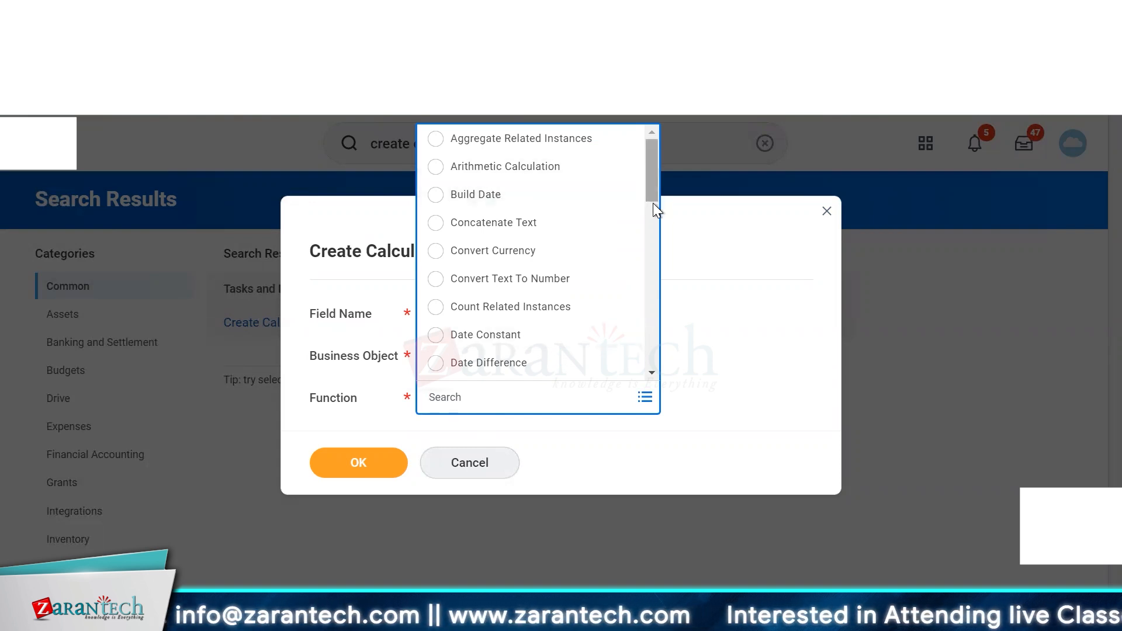
Step: Examine the functions available for the new calculated field on the Worker business object, from Aggregate Related Instances to True/False Condition
scroll(652, 205, down, 1)
drag(654, 178, 654, 163)
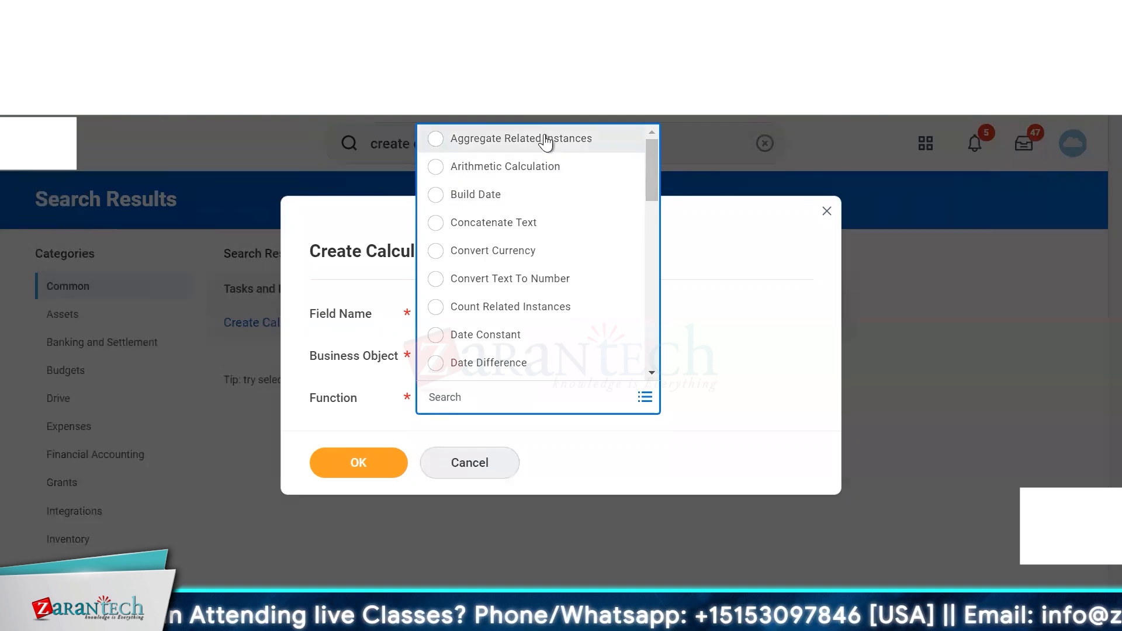
drag(651, 183, 640, 401)
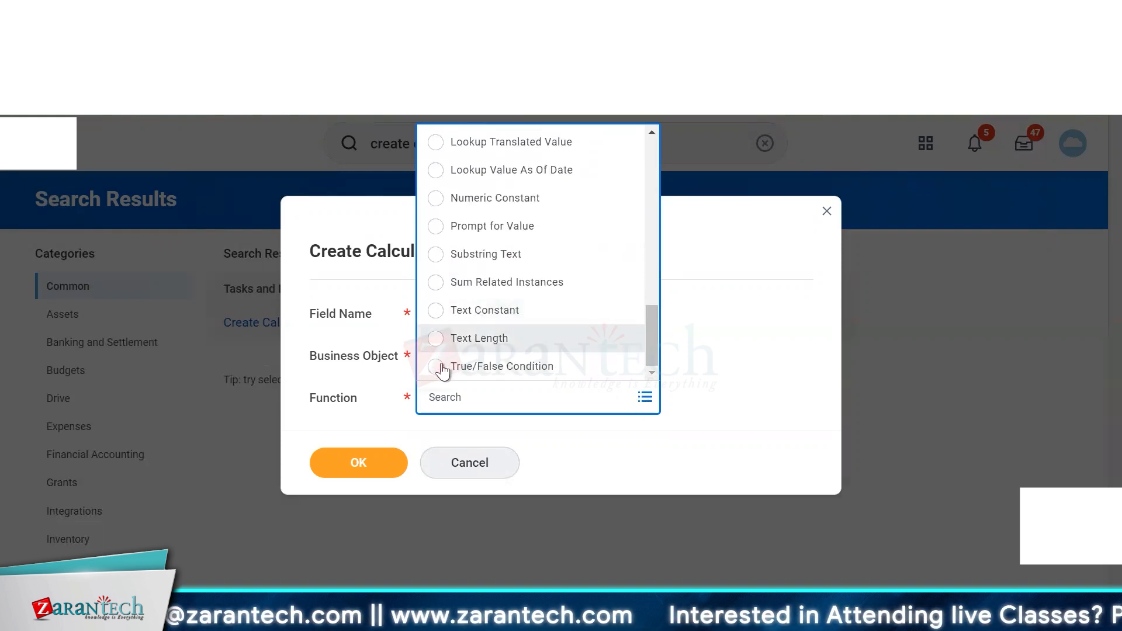
drag(647, 339, 639, 143)
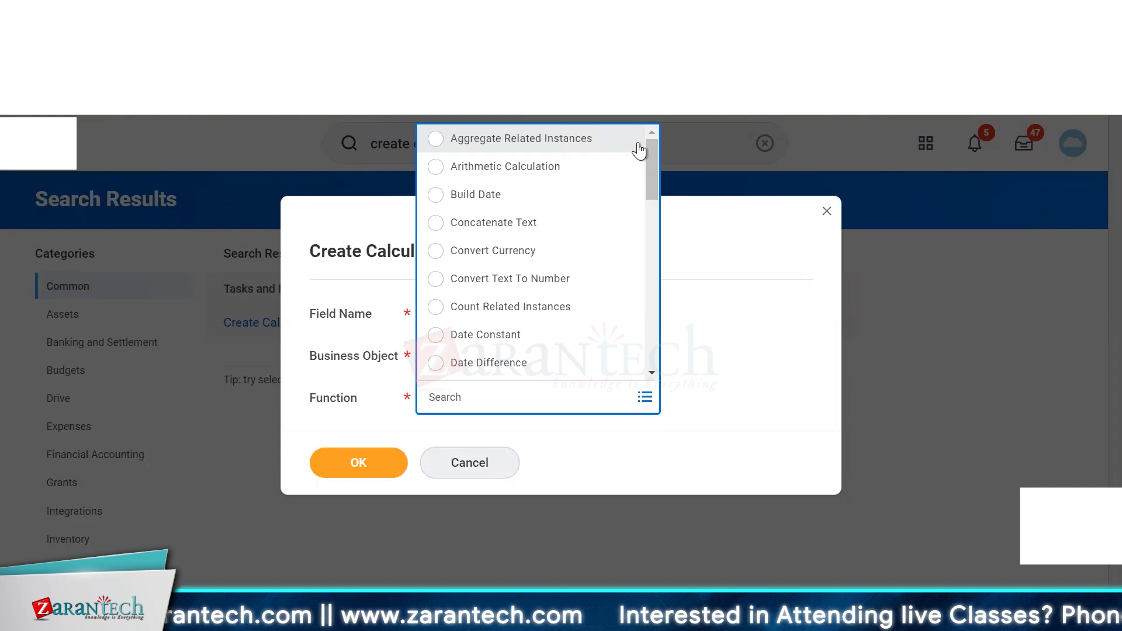
click(566, 403)
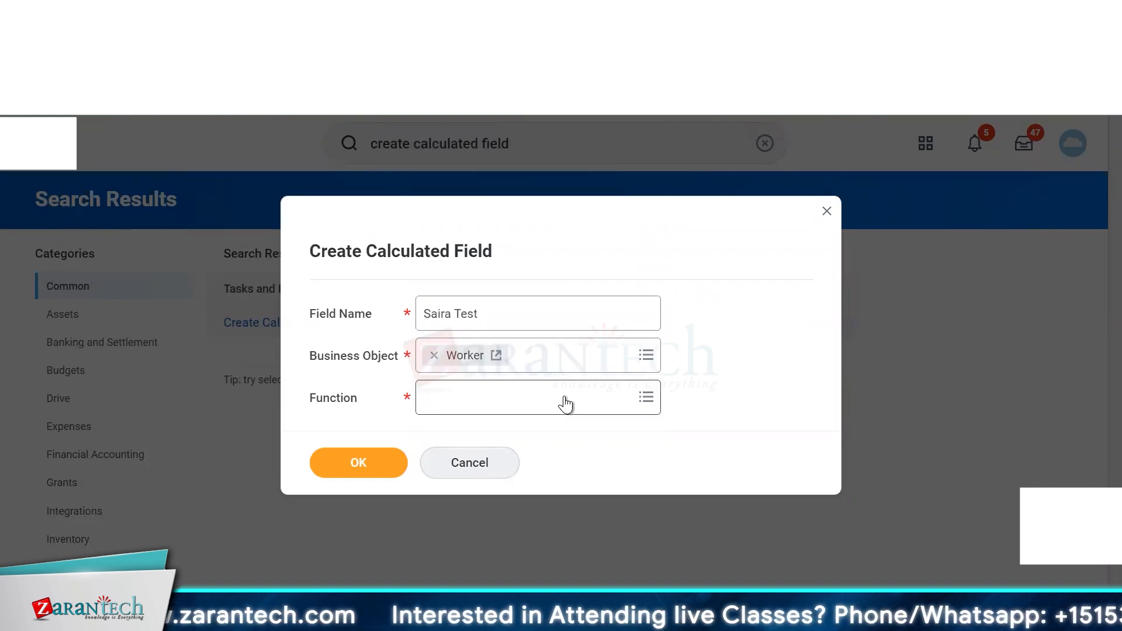
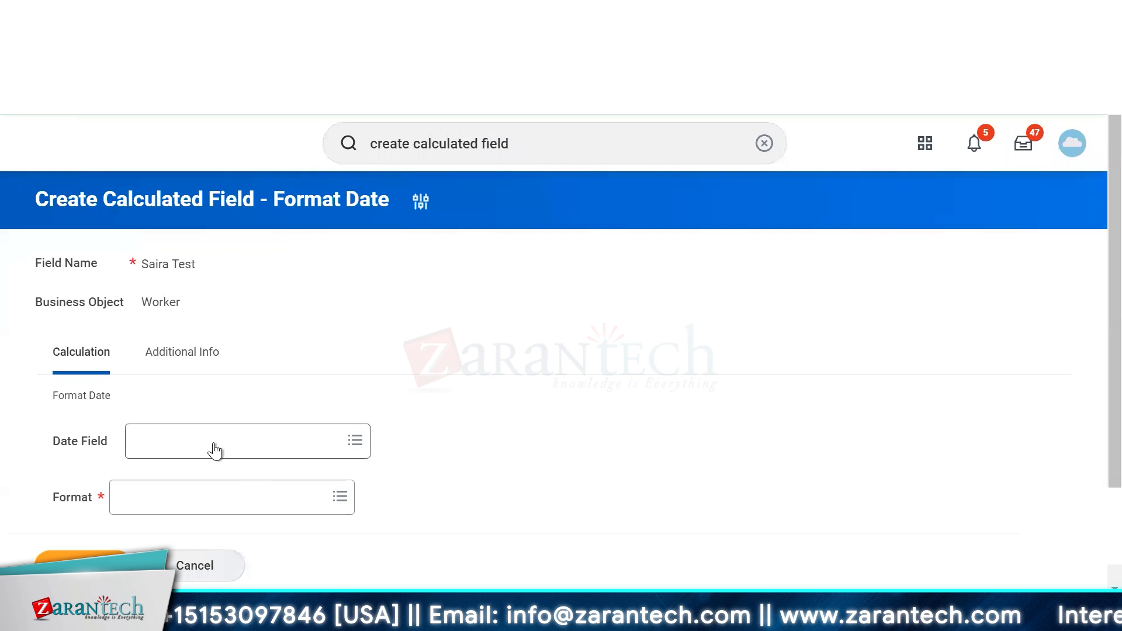
Step: Search for hire date and set Hire Date as the date field of the Format Date calculated field
click(214, 451)
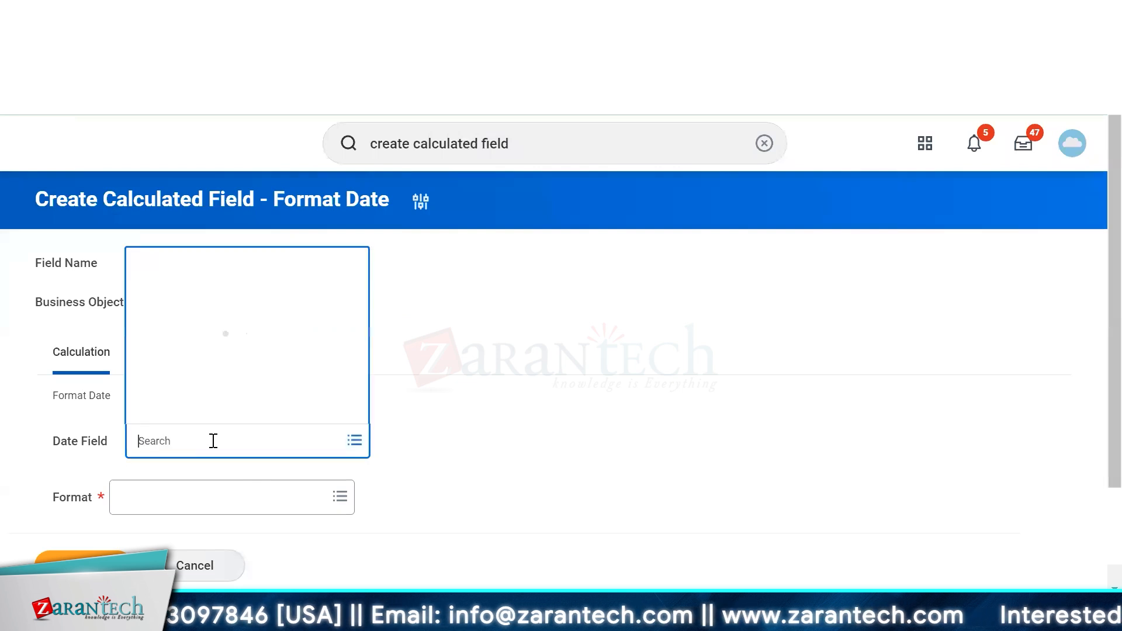
text(hire date)
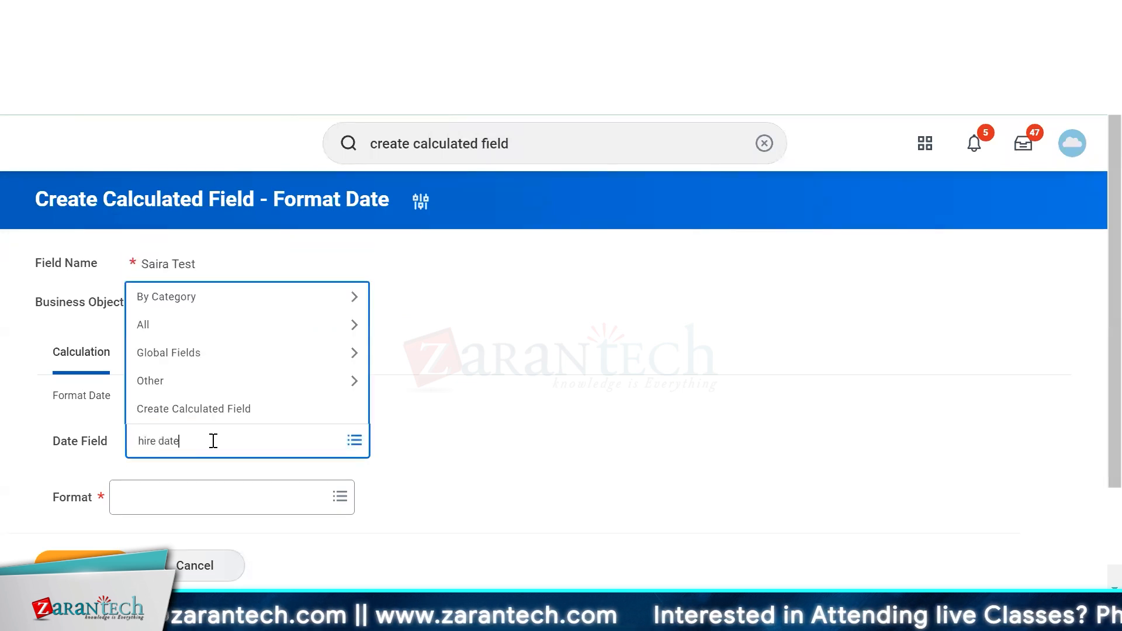
key(Return)
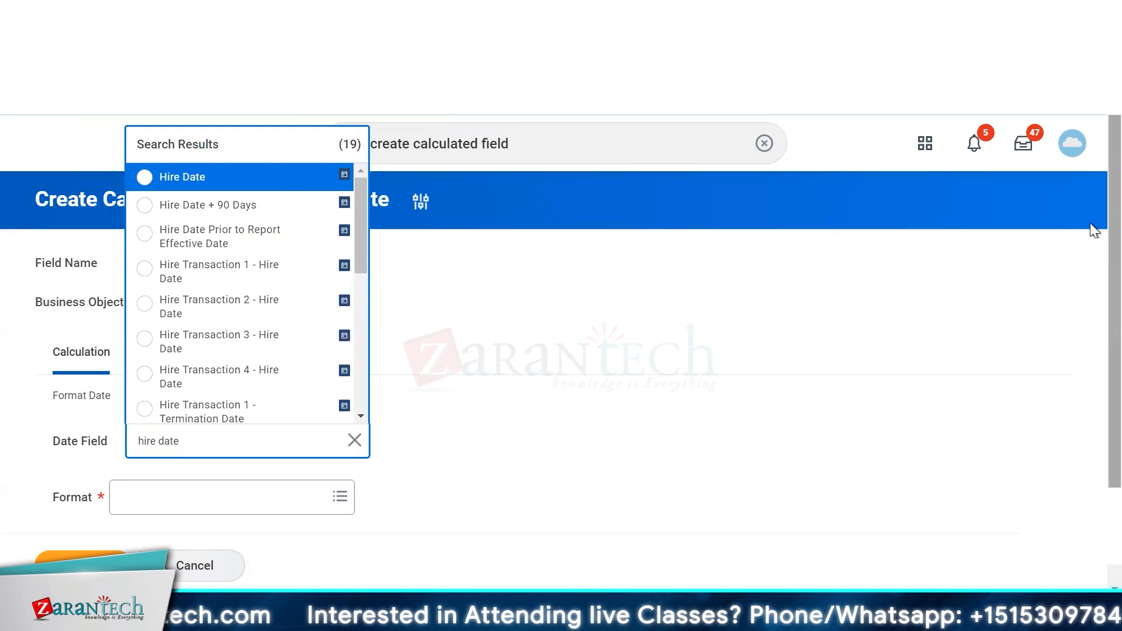
click(191, 182)
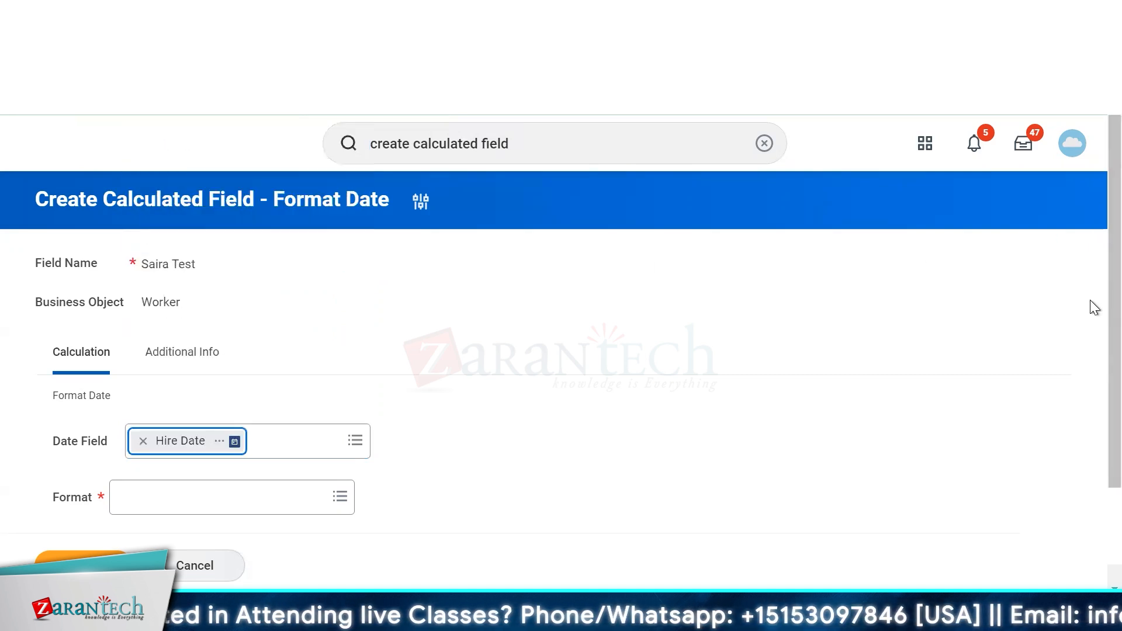
Step: Browse the available date formats and set the calculated field's format to Format Mask
scroll(801, 494, down, 1)
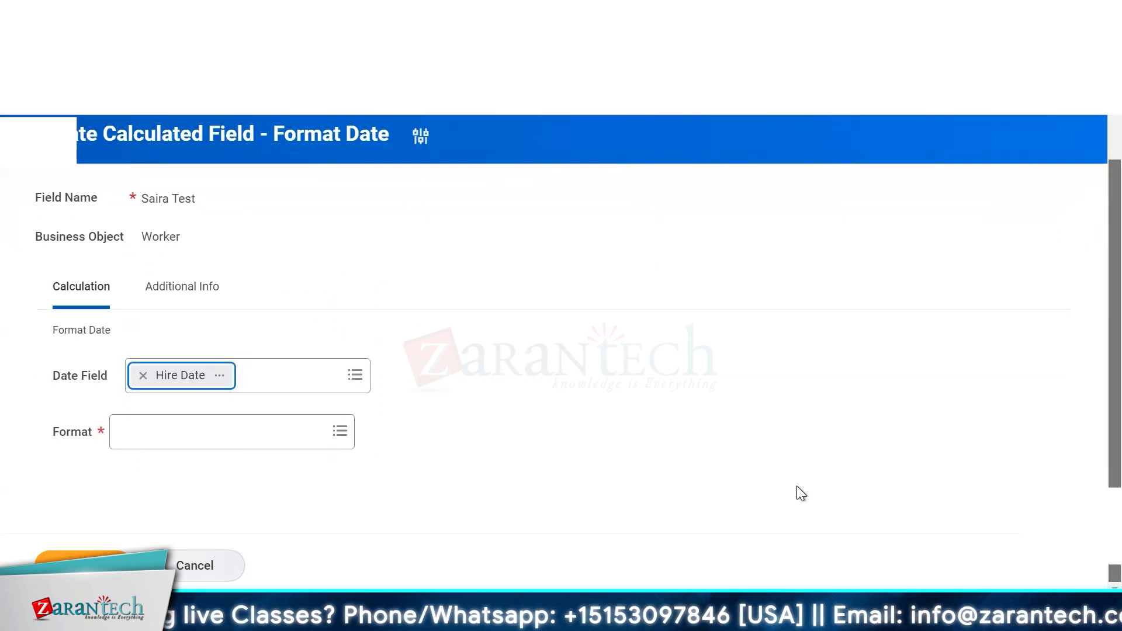
click(321, 431)
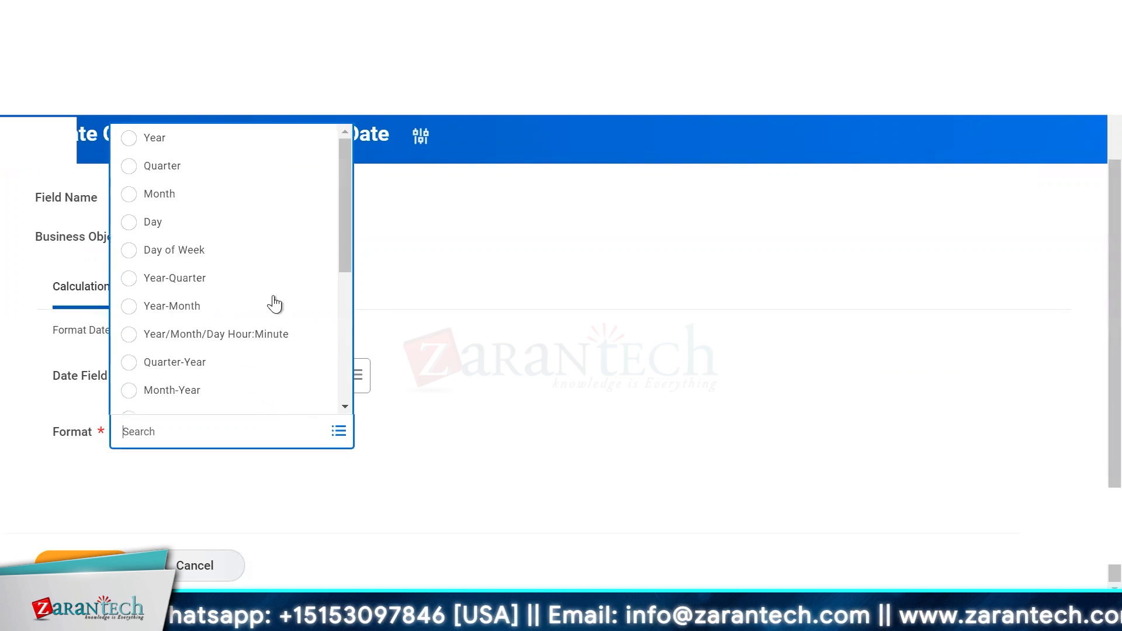
scroll(344, 258, down, 3)
scroll(356, 409, down, 1)
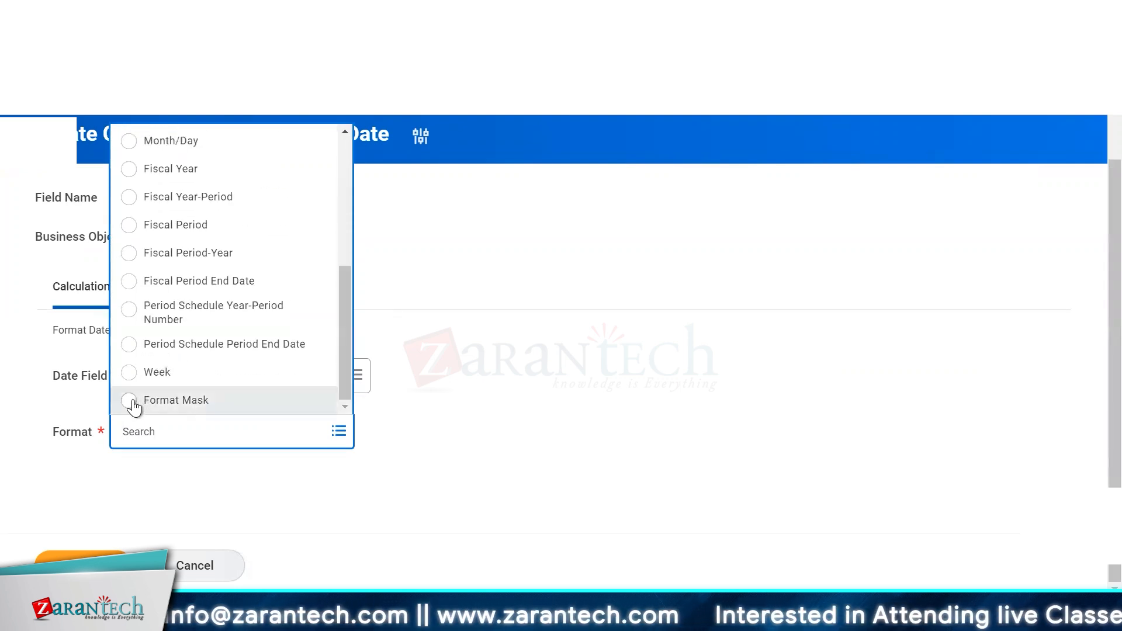
click(343, 153)
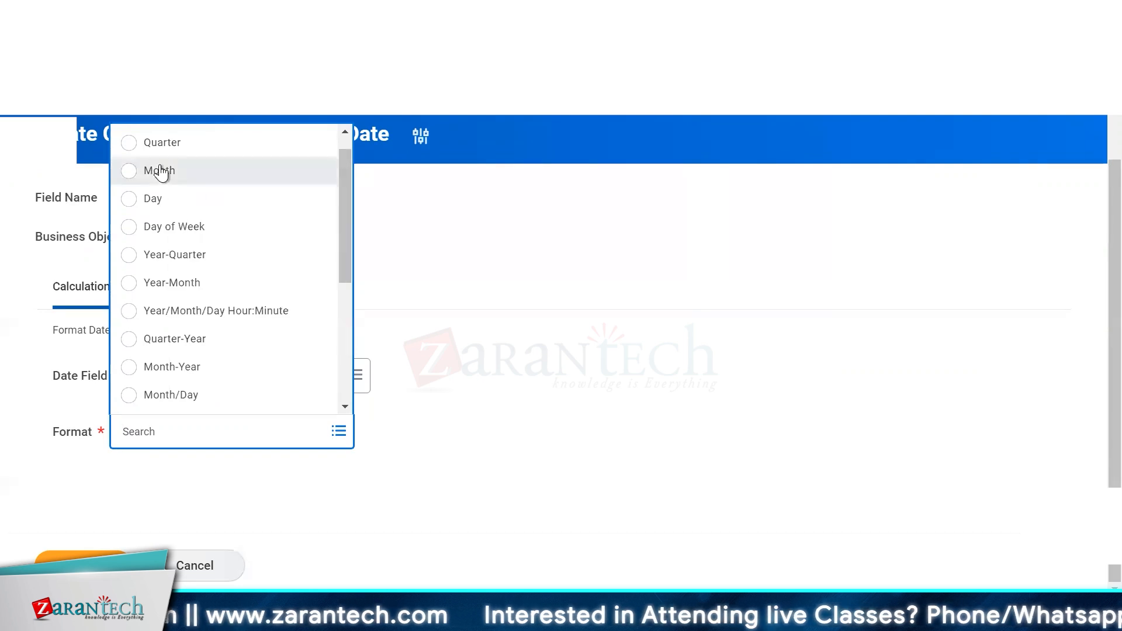
drag(347, 281, 341, 429)
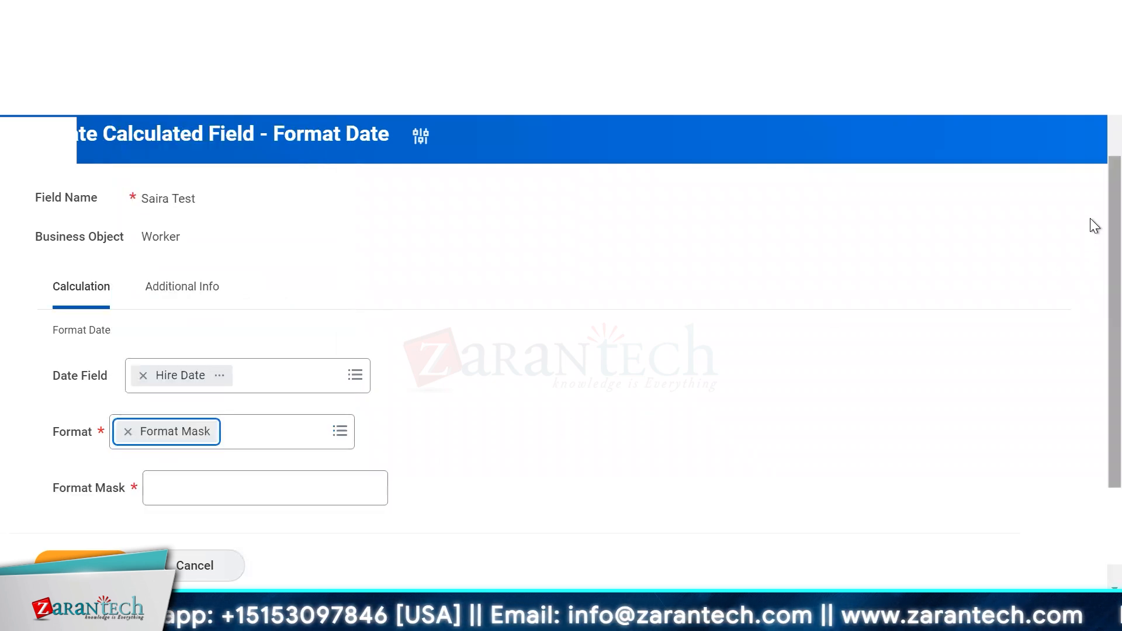
Step: Check the example mask and its valid values on the whiteboard, return to the Workday form and start the format mask with dd-
scroll(1090, 396, down, 2)
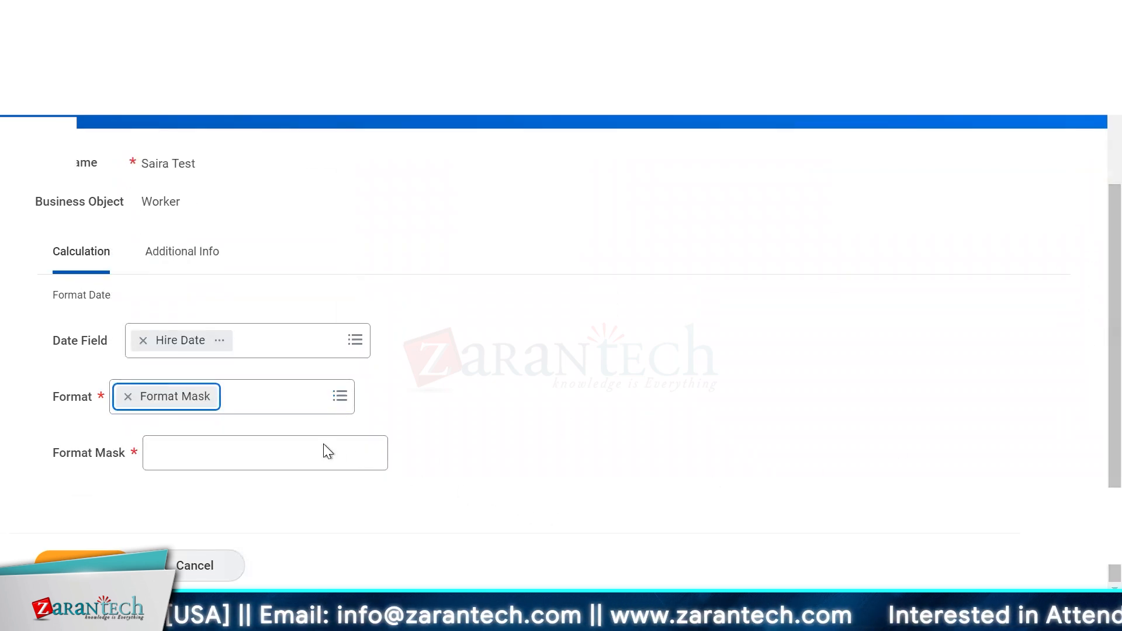
click(324, 459)
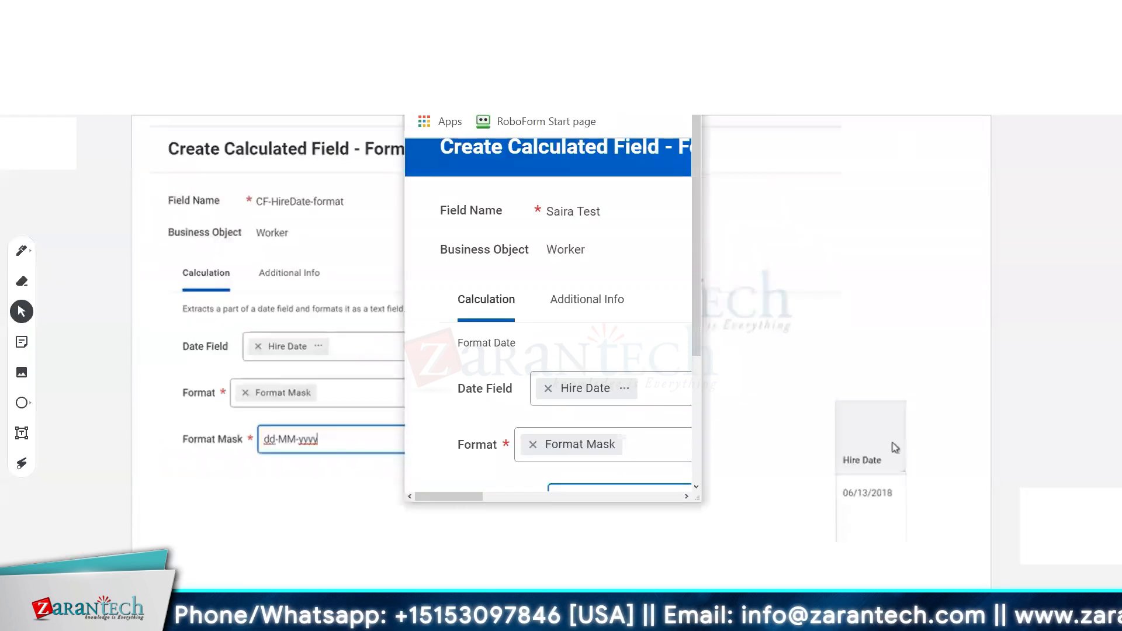
click(238, 251)
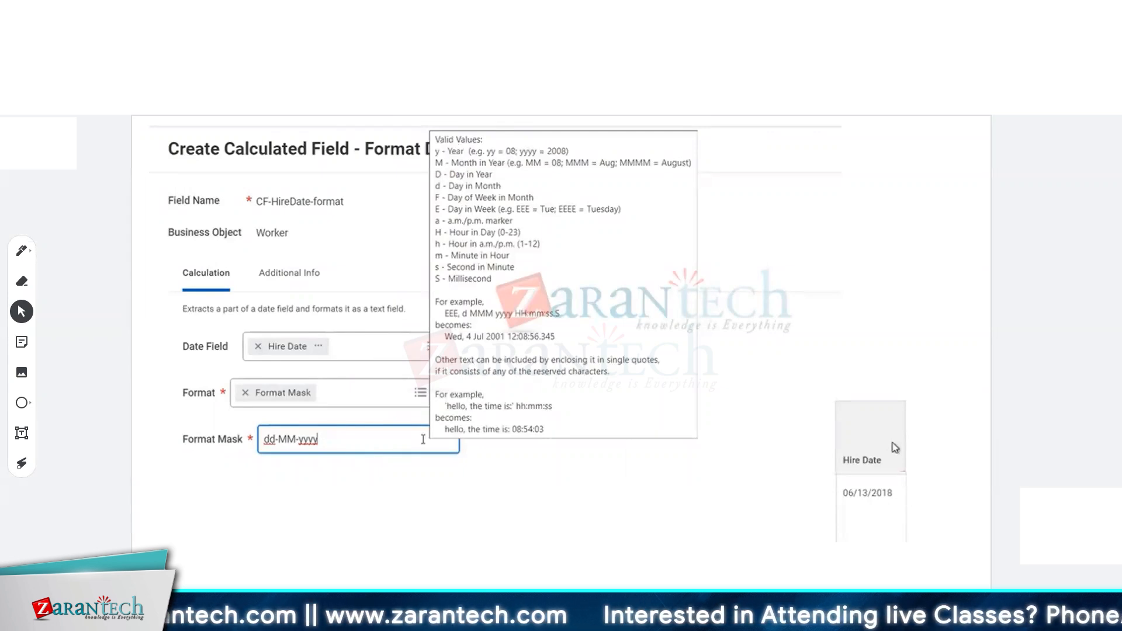
key(alt+Tab)
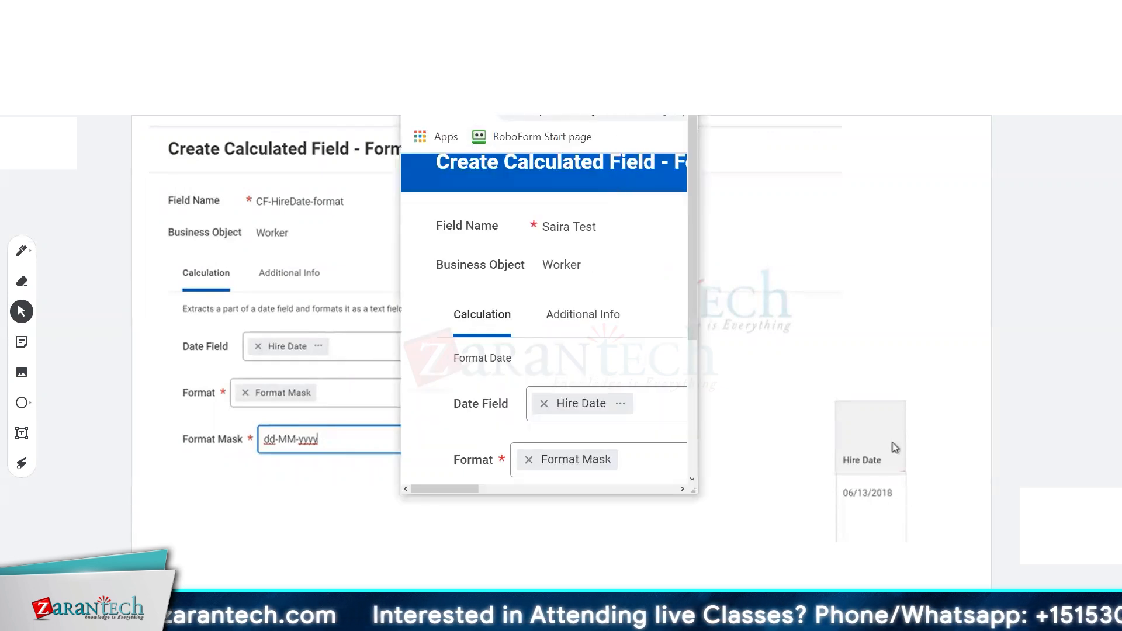
key(super+Up)
text(dd-)
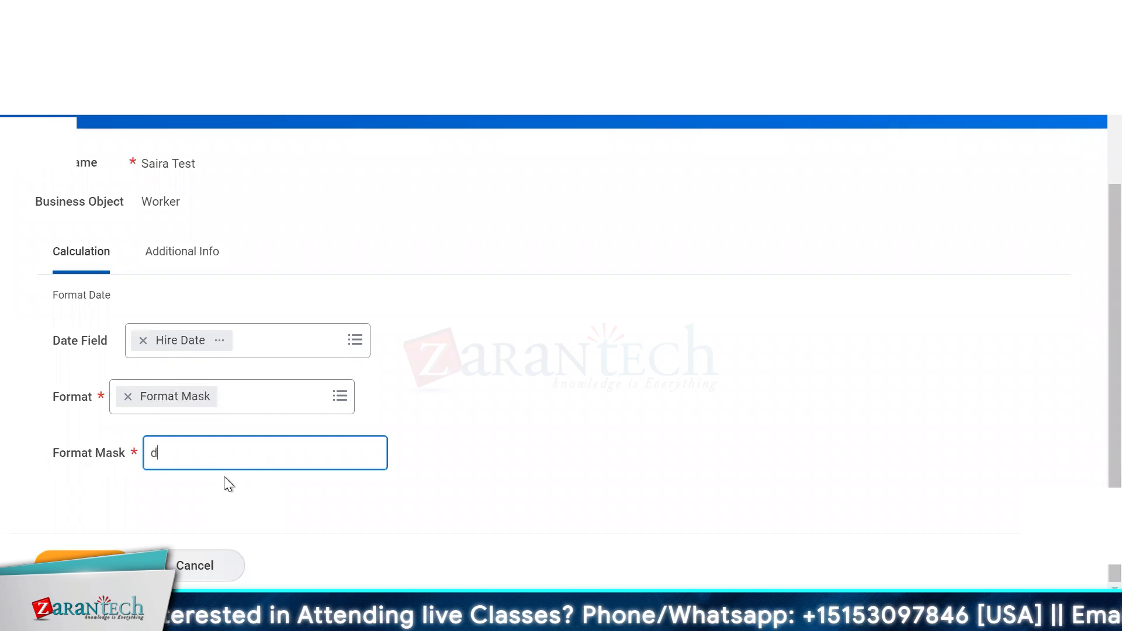